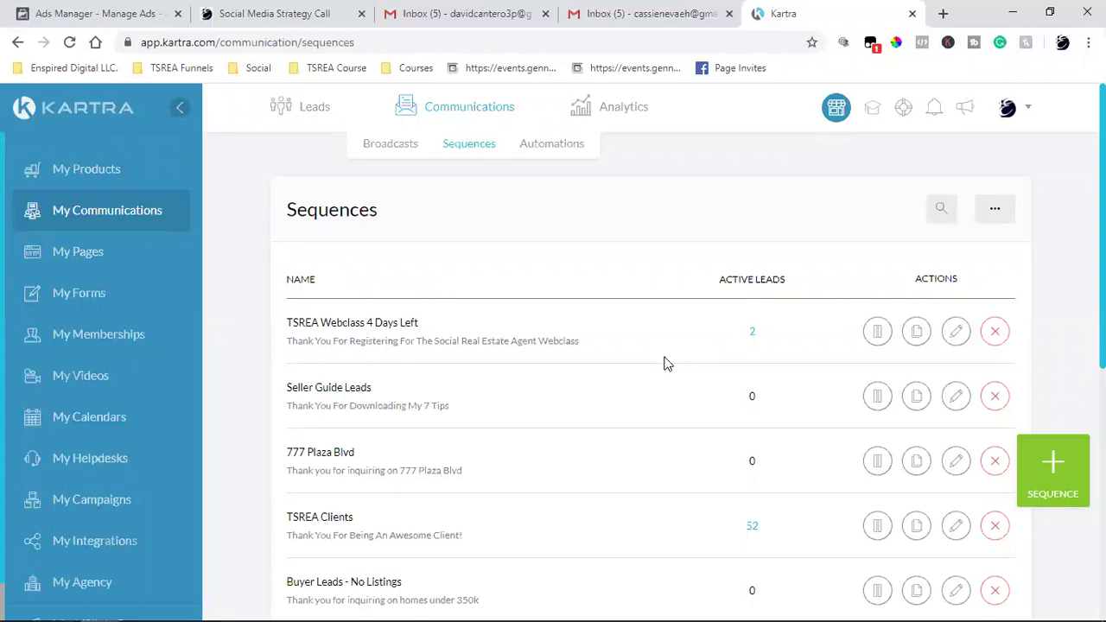
Open the fbads4beginners.com landing page in a new browser tab
click(339, 69)
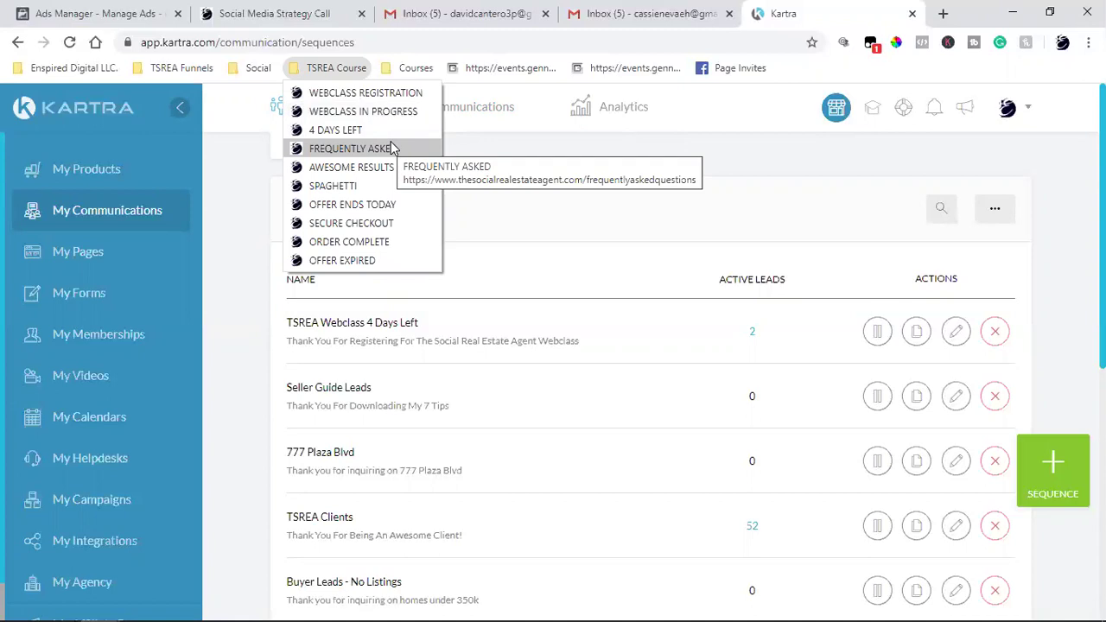
click(942, 18)
click(942, 14)
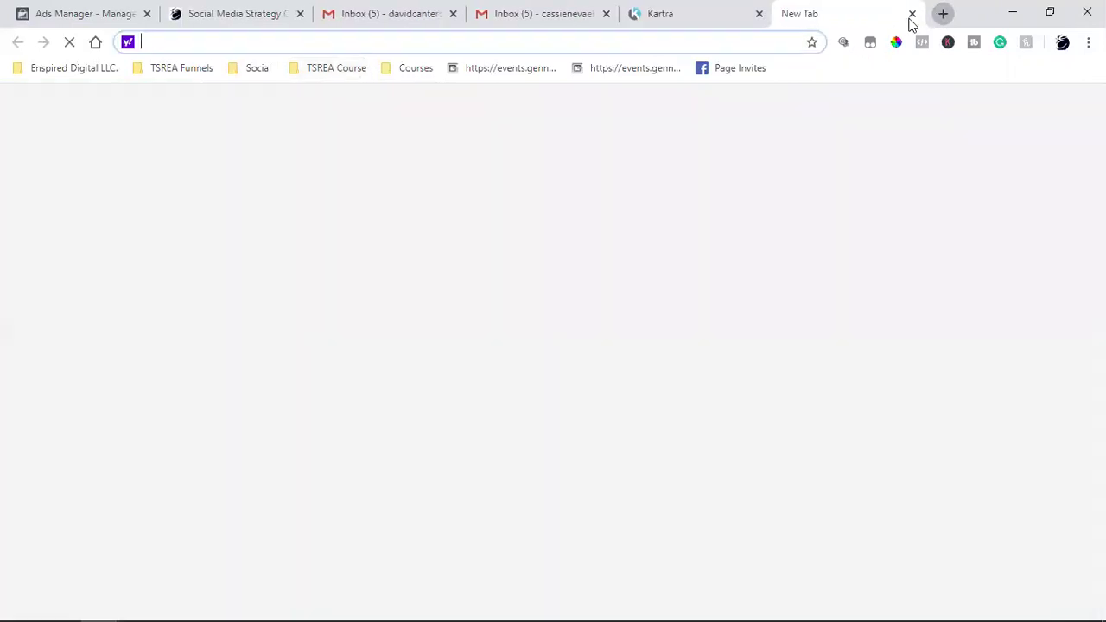
text(fb)
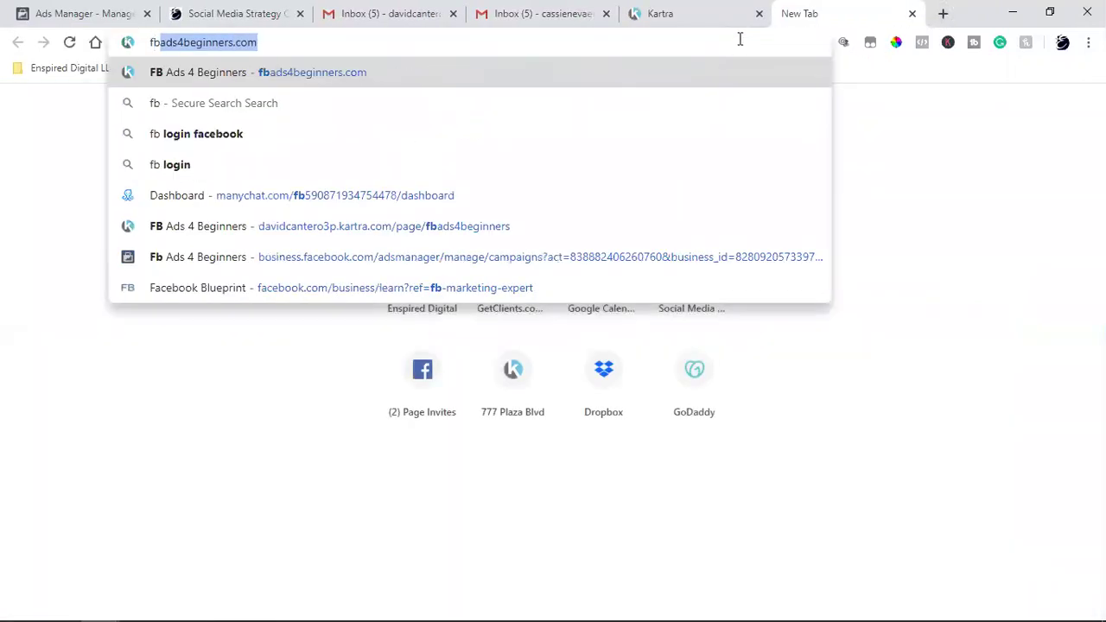
key(Return)
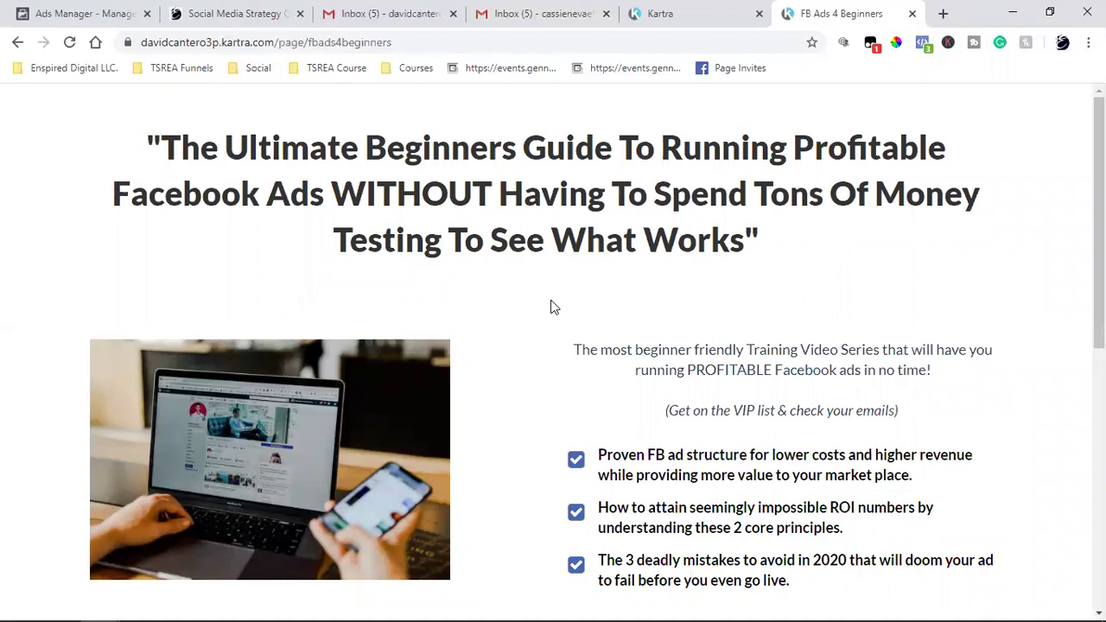
Look through the FB Ads 4 Beginners landing page and open its "Teach Me Facebook Ads!" sign-up form
scroll(606, 328, down, 2)
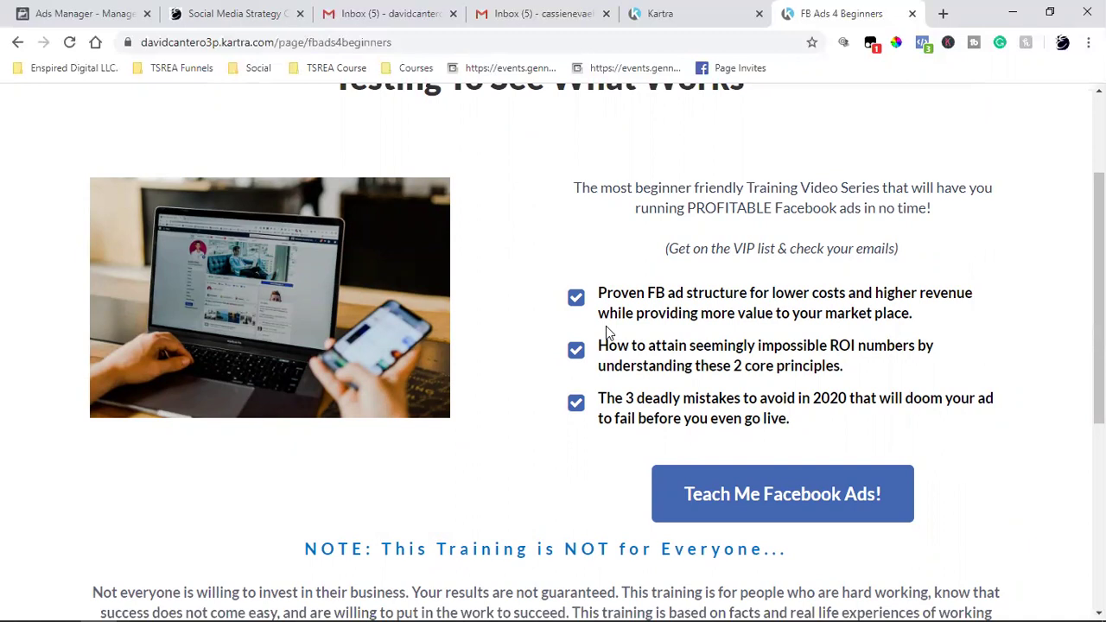
scroll(607, 333, up, 2)
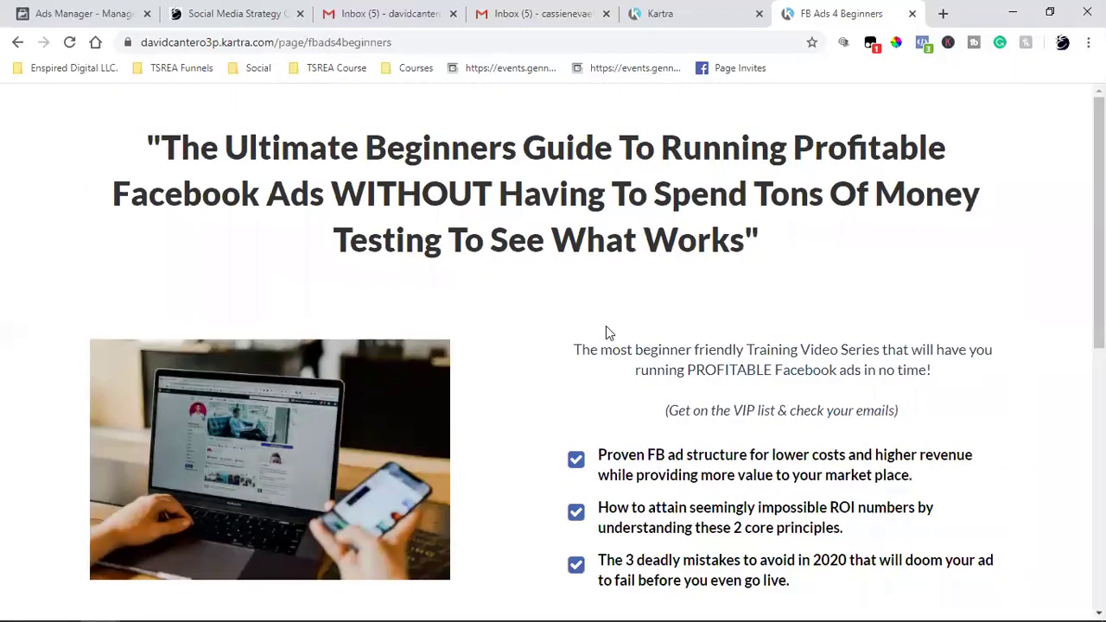
scroll(606, 333, down, 4)
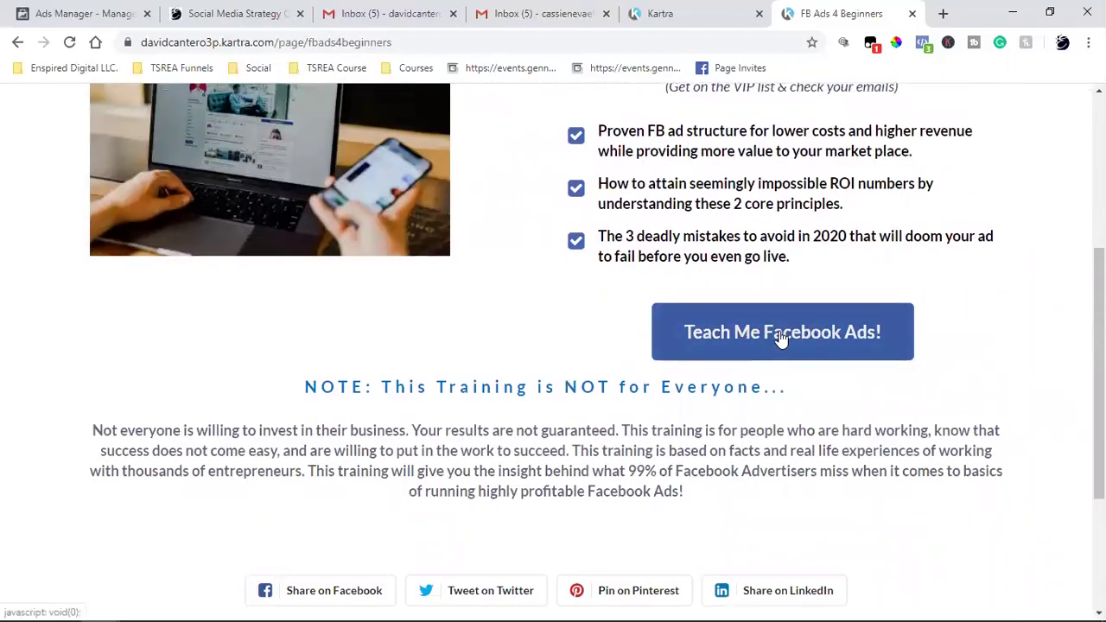
click(781, 335)
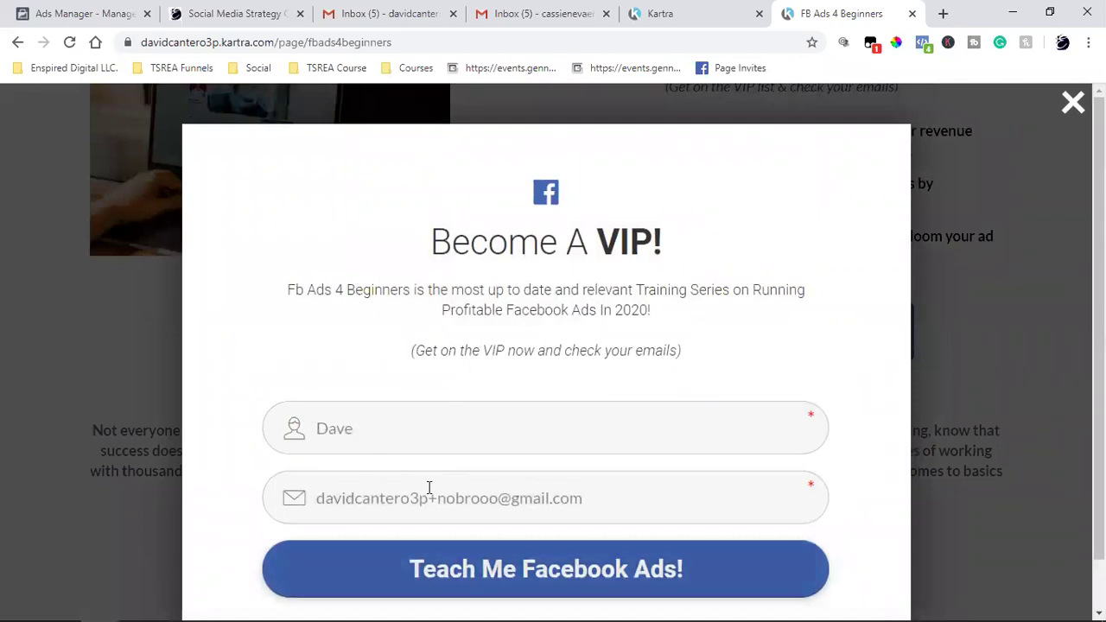
Open the bookmarked WEBCLASS IN PROGRESS page from the TSREA Course folder and examine its heading and video section
click(316, 73)
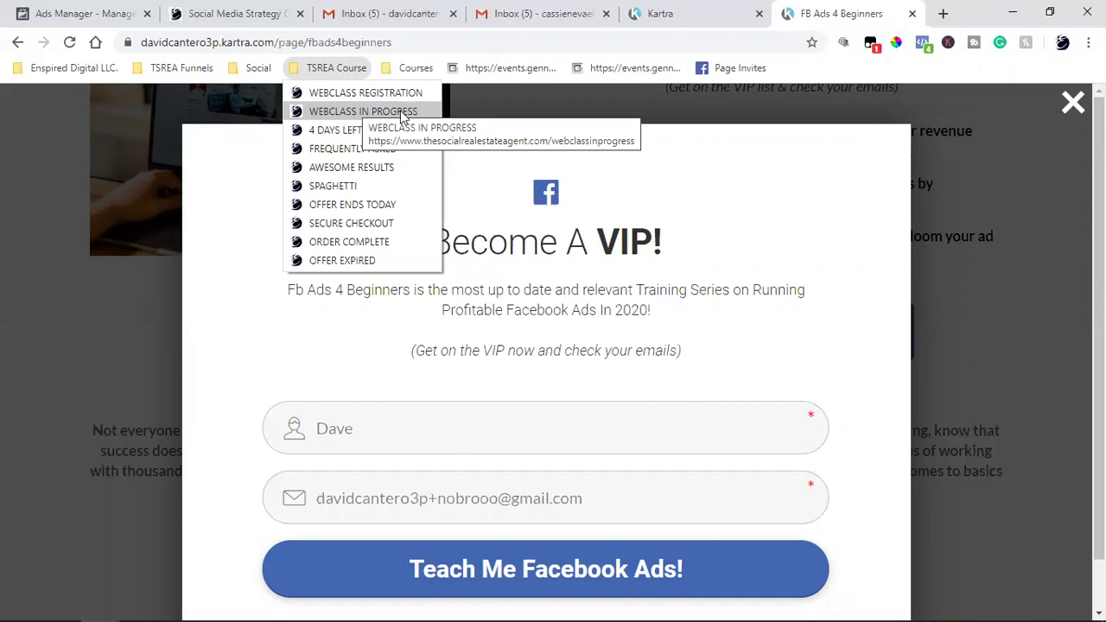
click(400, 117)
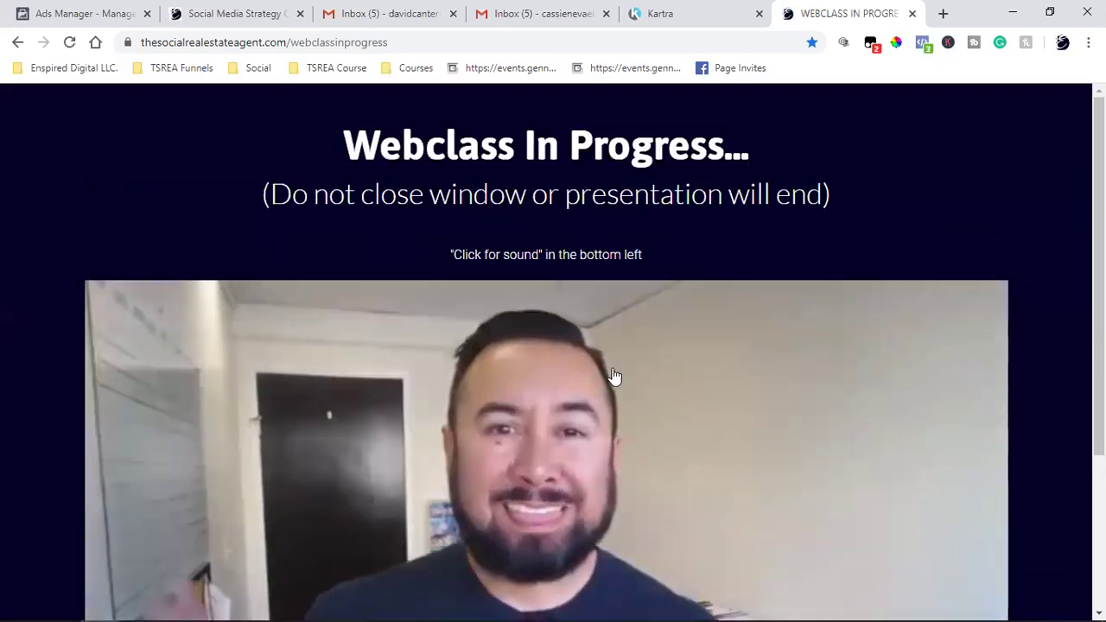
scroll(613, 376, down, 3)
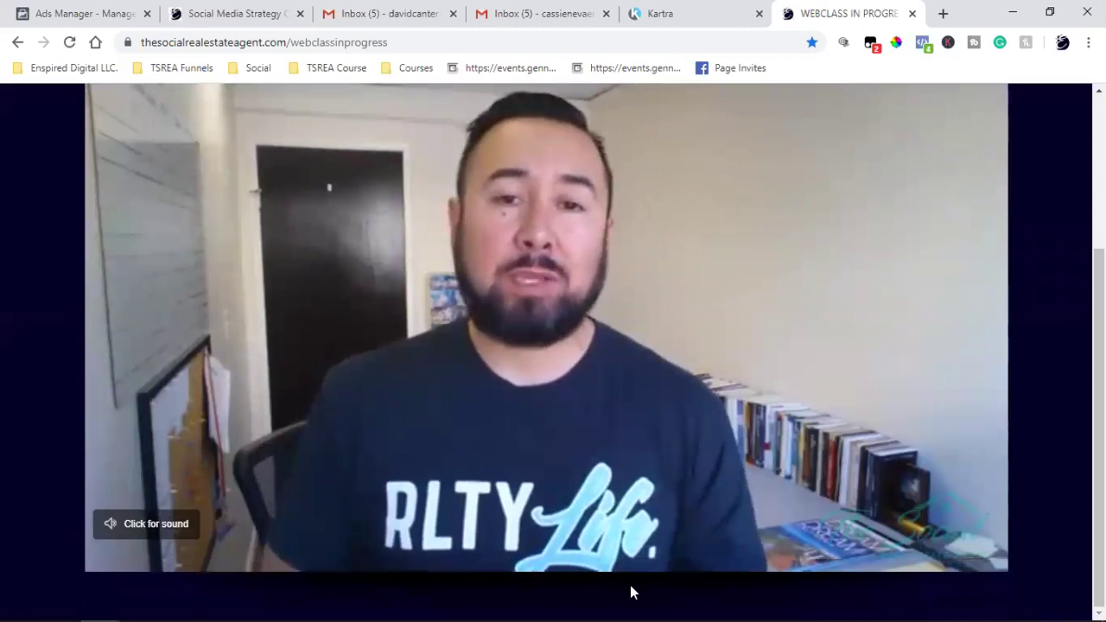
scroll(644, 594, up, 1)
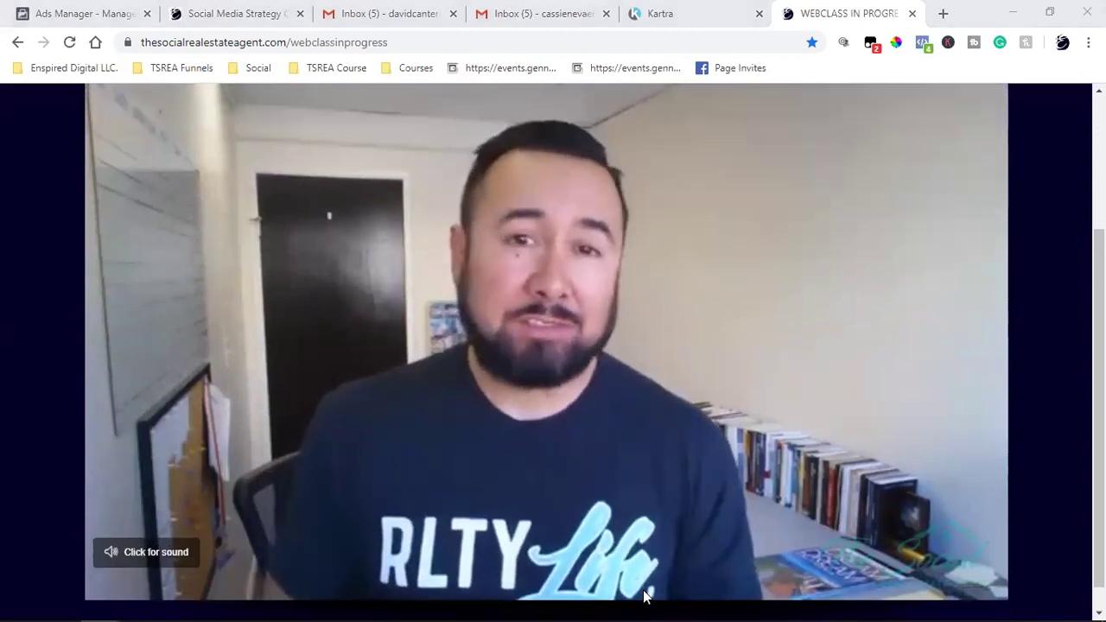
scroll(644, 595, down, 1)
scroll(642, 597, up, 3)
scroll(644, 598, down, 3)
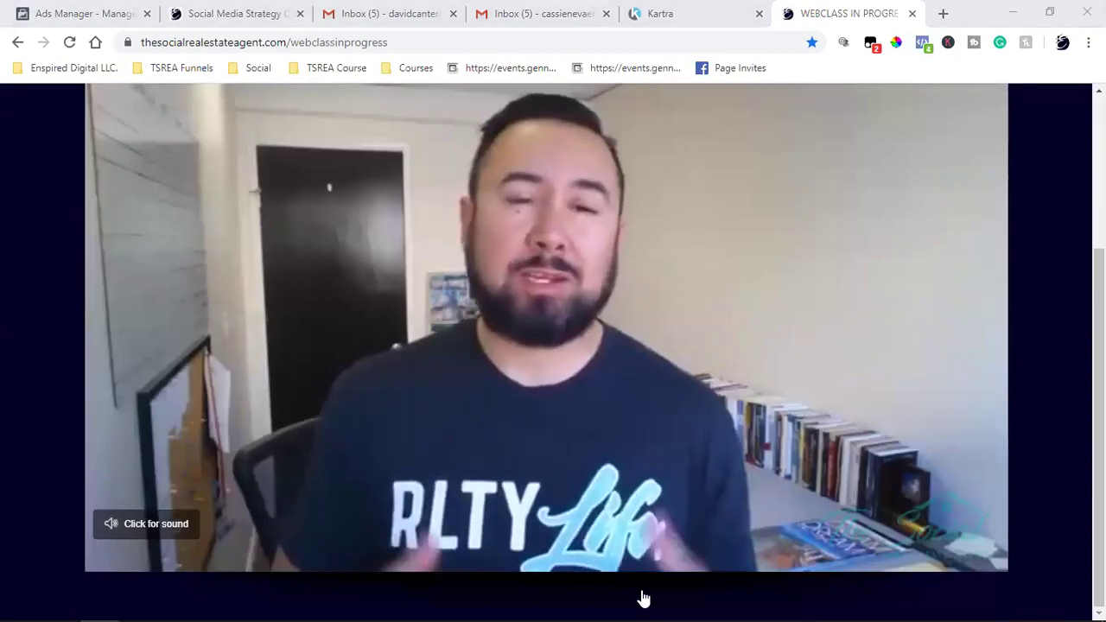
scroll(642, 597, up, 2)
scroll(317, 430, down, 2)
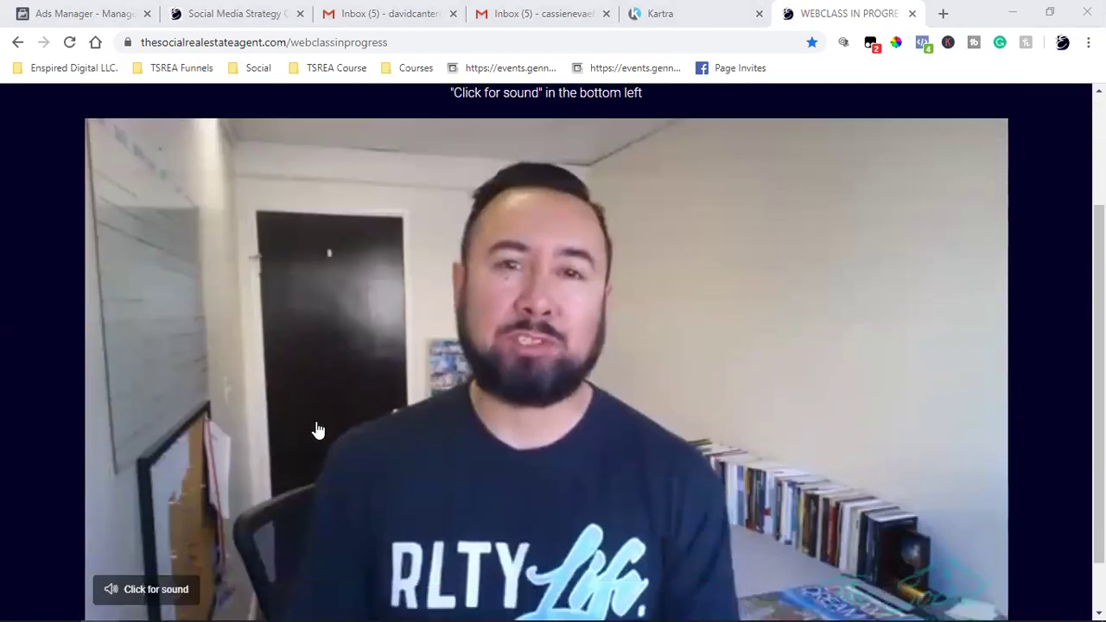
scroll(519, 424, up, 3)
scroll(329, 428, down, 1)
scroll(329, 428, up, 2)
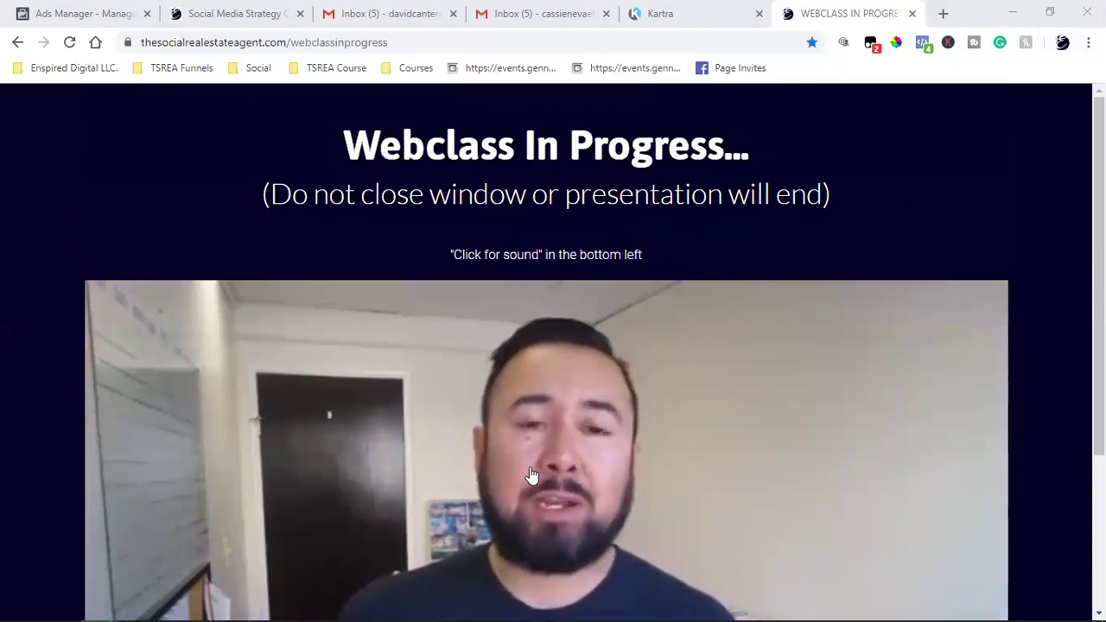
scroll(527, 438, down, 2)
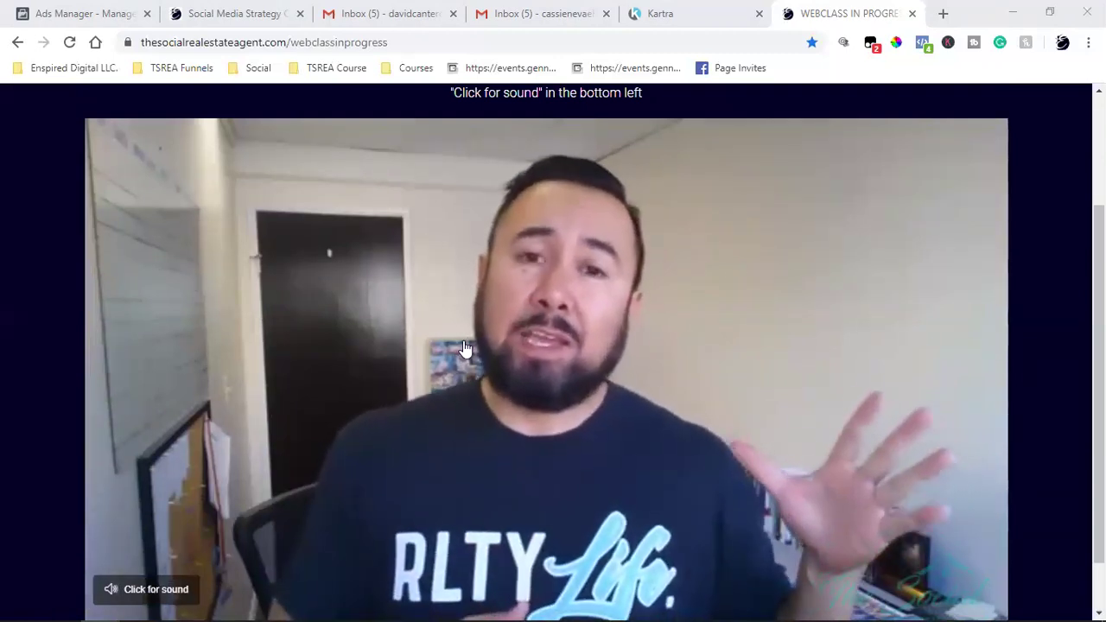
scroll(464, 348, up, 2)
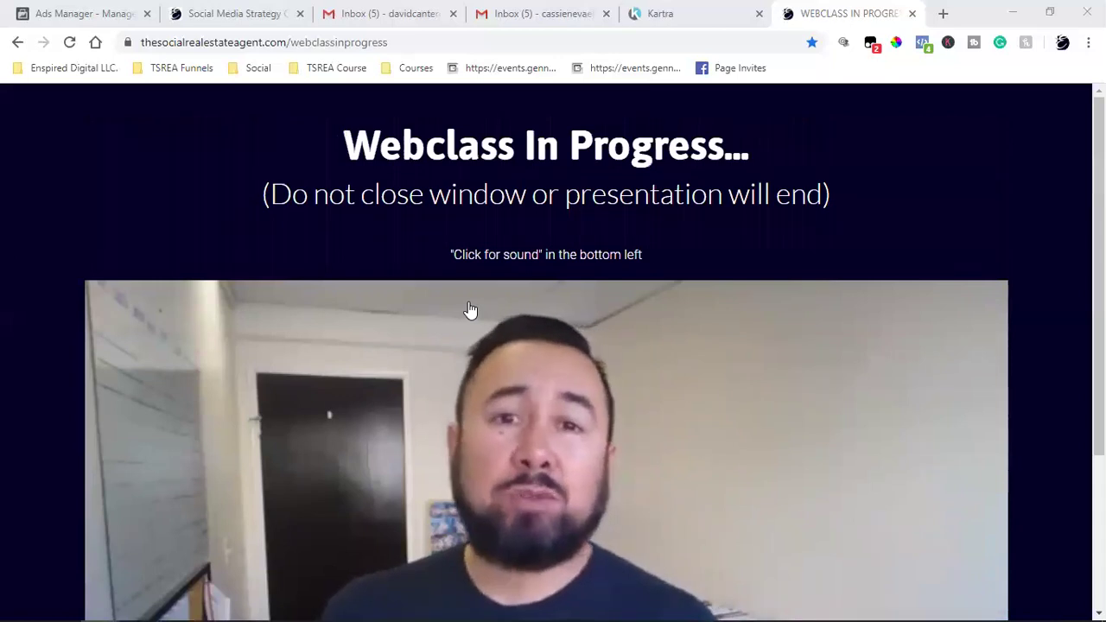
Switch back to Kartra and open the "TSREA Webclass 4 Days Left" sequence in the sequence editor
click(671, 12)
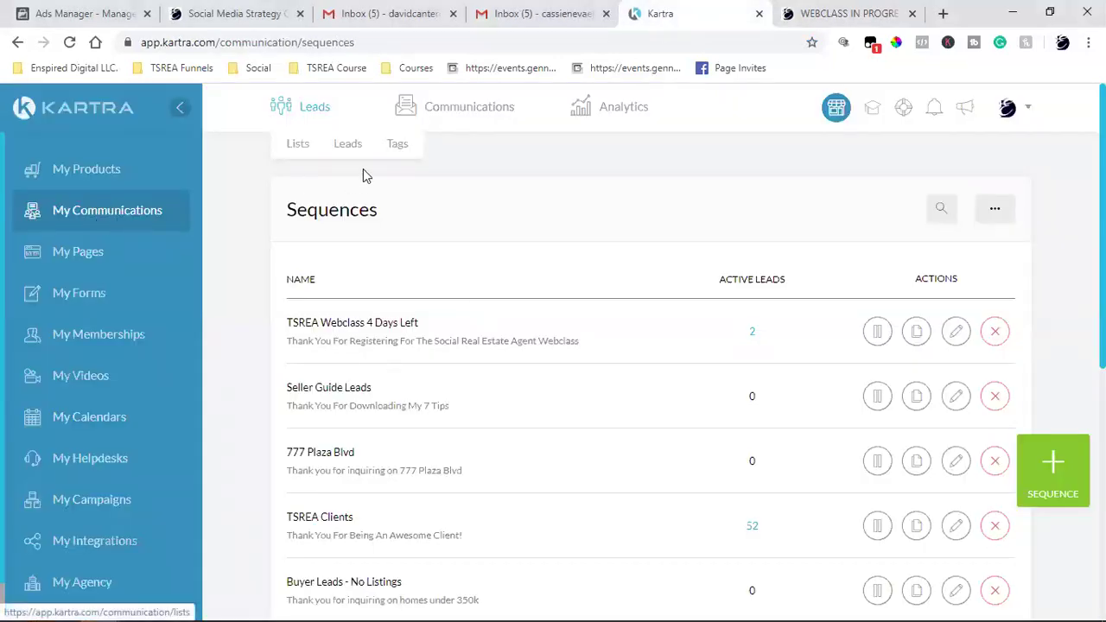
mouse_move(452, 108)
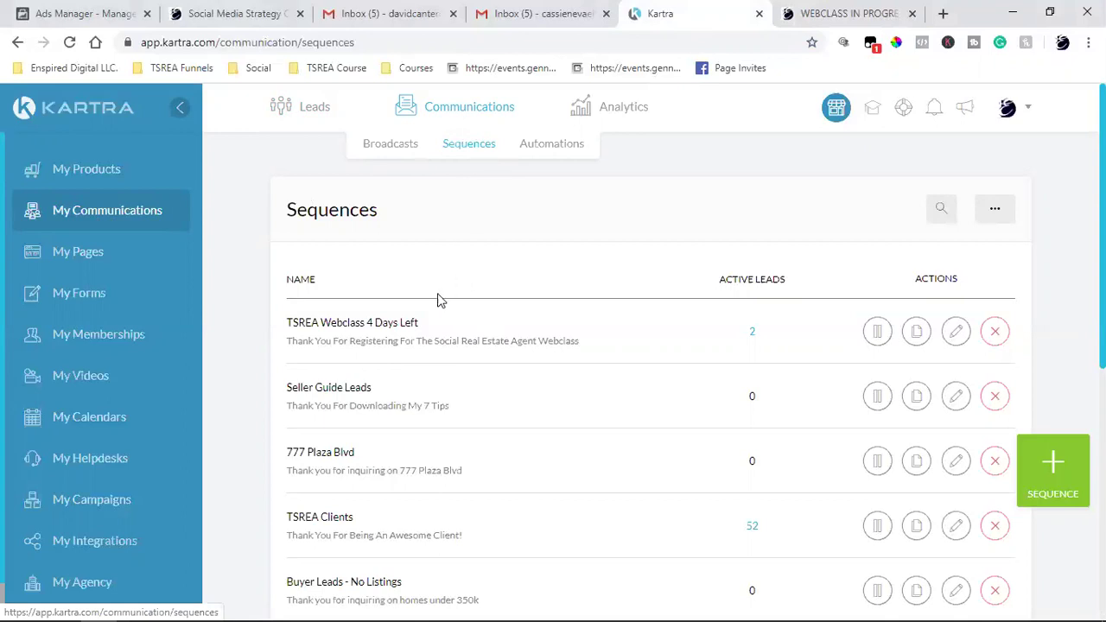
triple_click(377, 330)
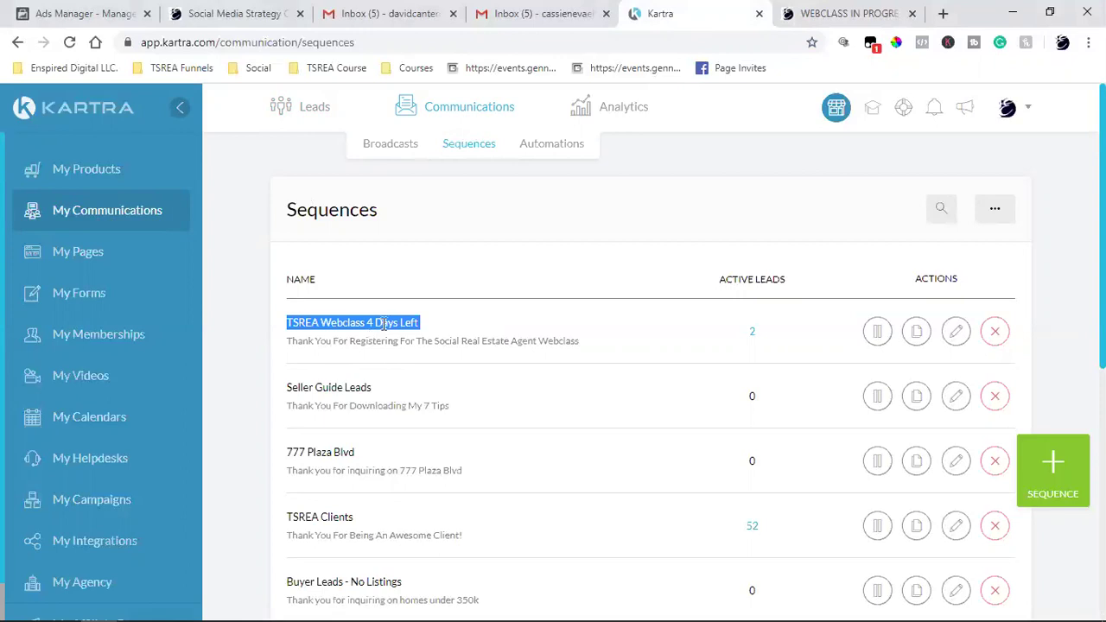
double_click(384, 325)
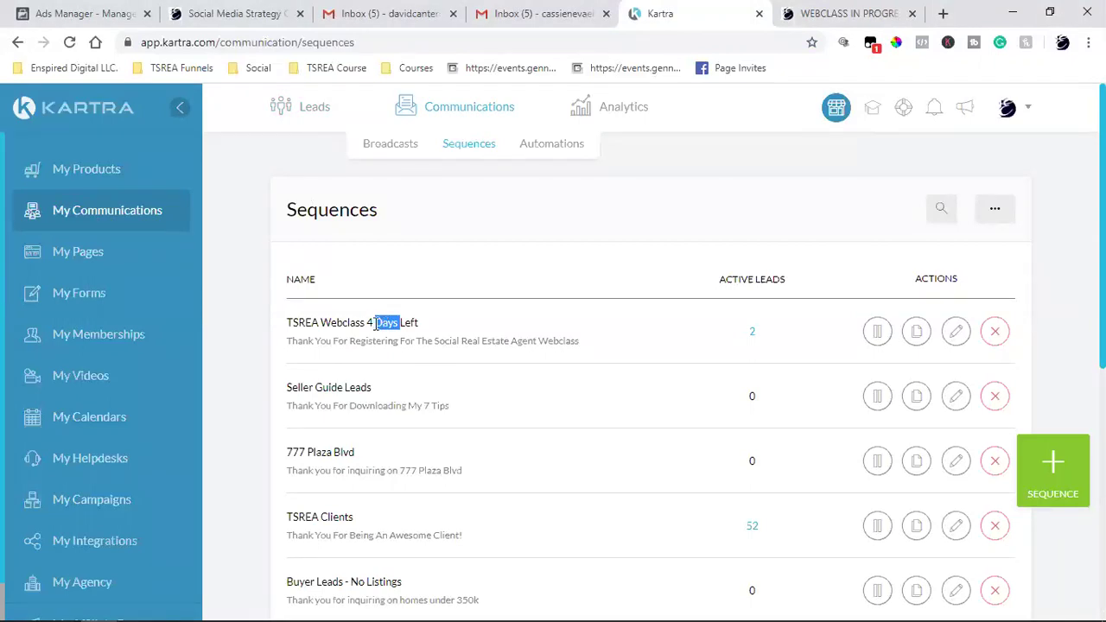
click(375, 324)
triple_click(375, 324)
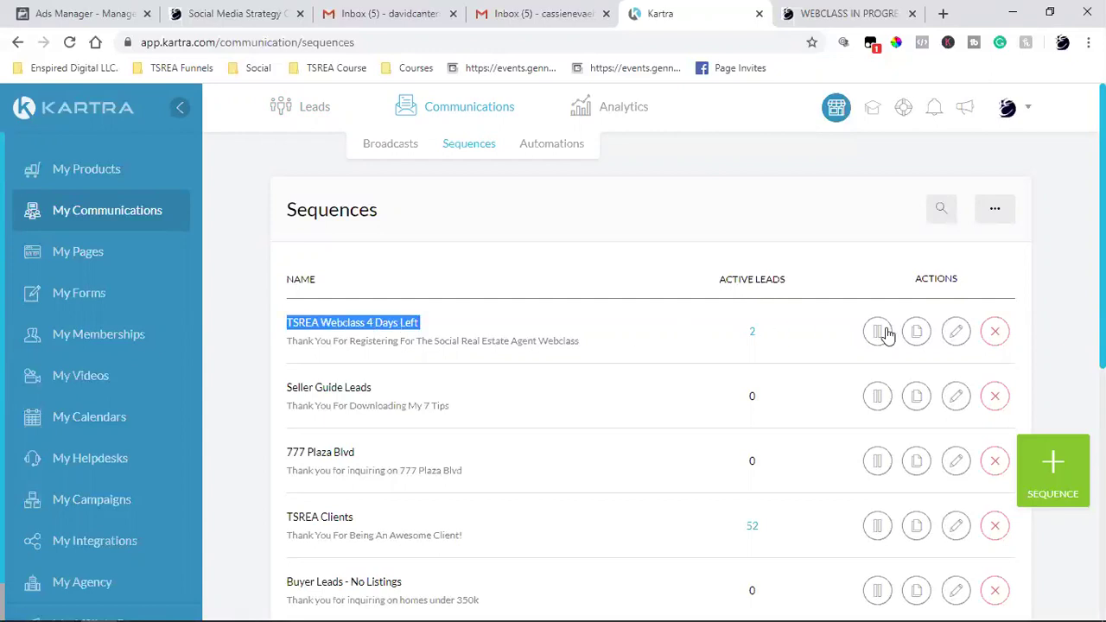
click(956, 332)
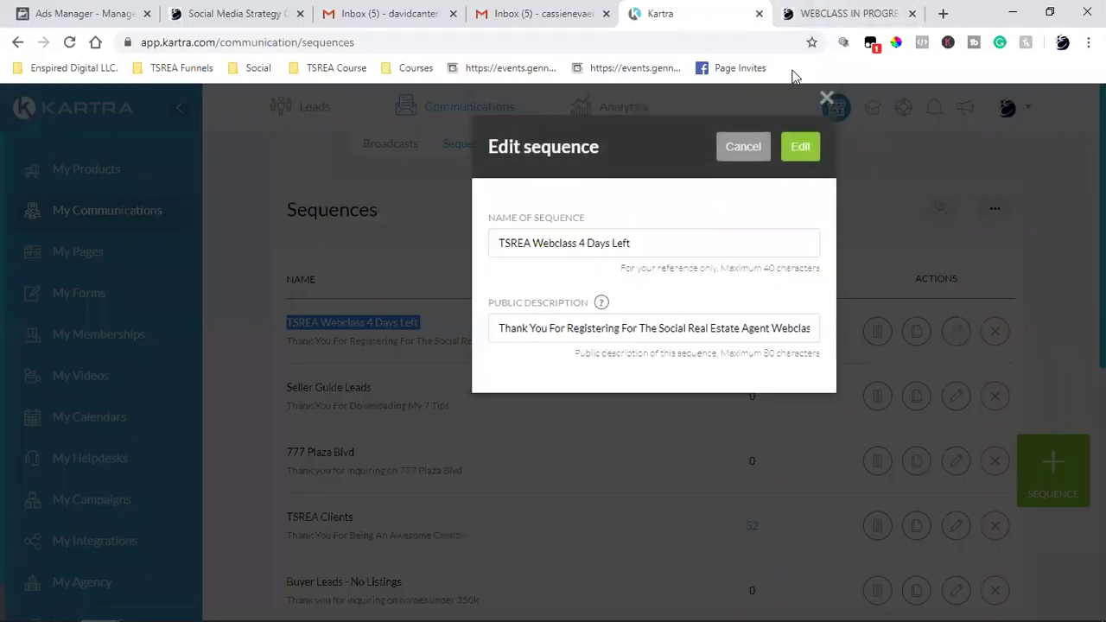
click(801, 152)
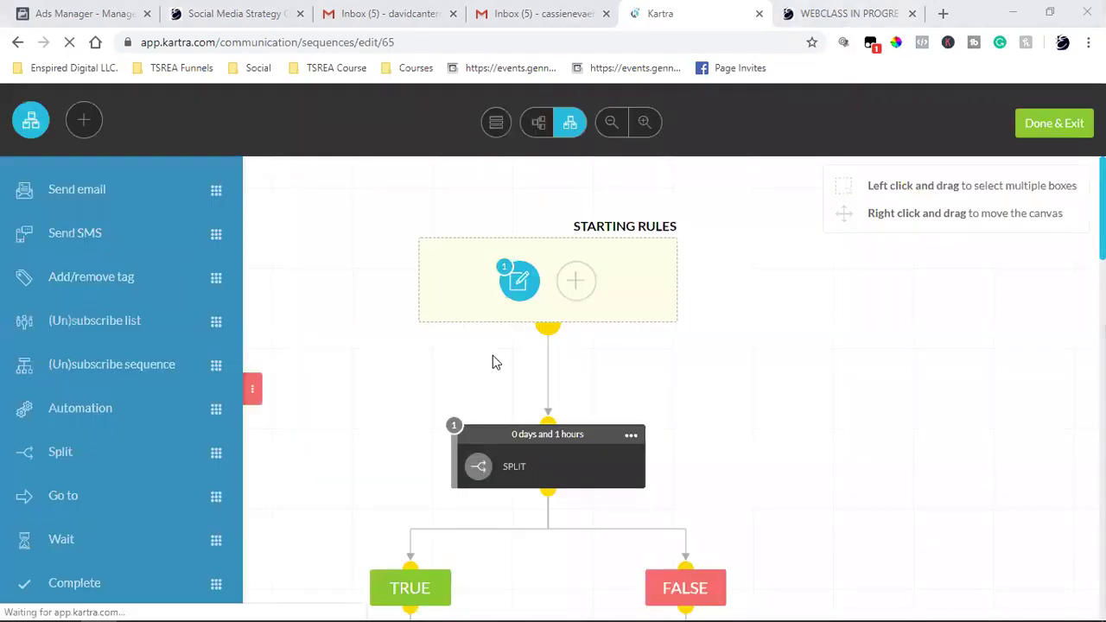
Collapse the list of sequence actions and inspect the opt-in form rule in the sequence's starting rules, leaving without saving
click(262, 389)
mouse_move(521, 297)
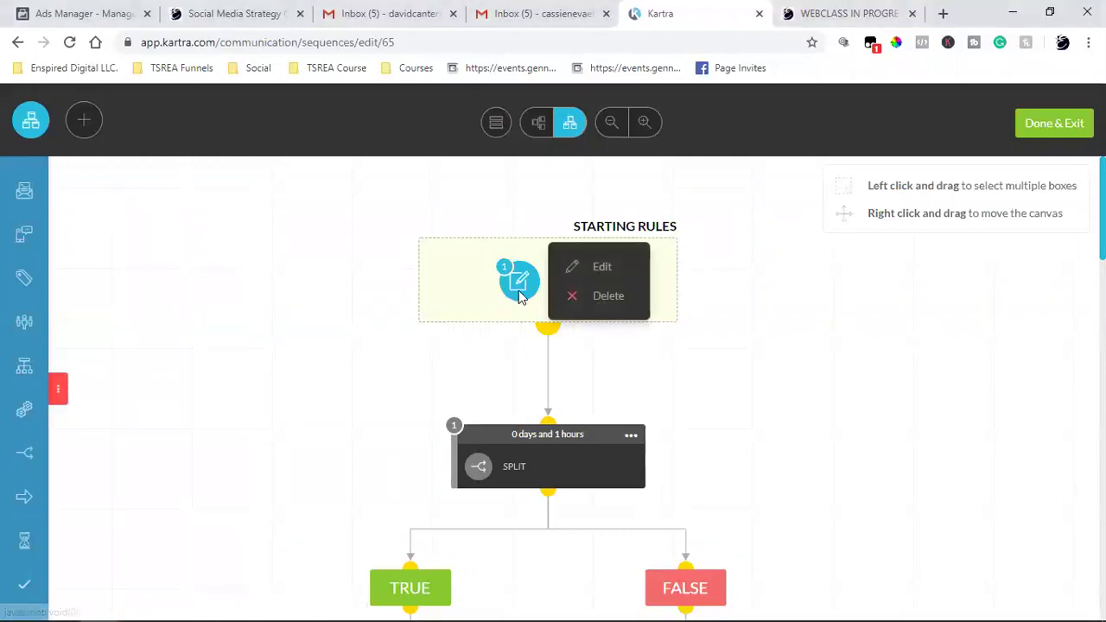
click(576, 268)
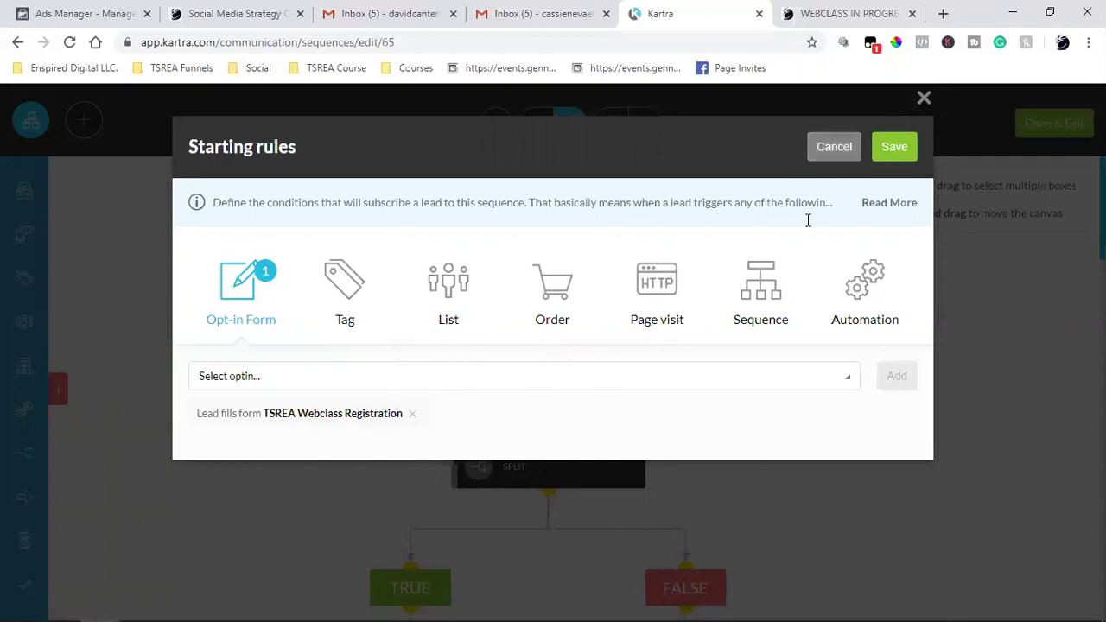
key(Escape)
Review the delay, day and time, and tag condition of the sequence's first split, and close its settings
mouse_move(641, 443)
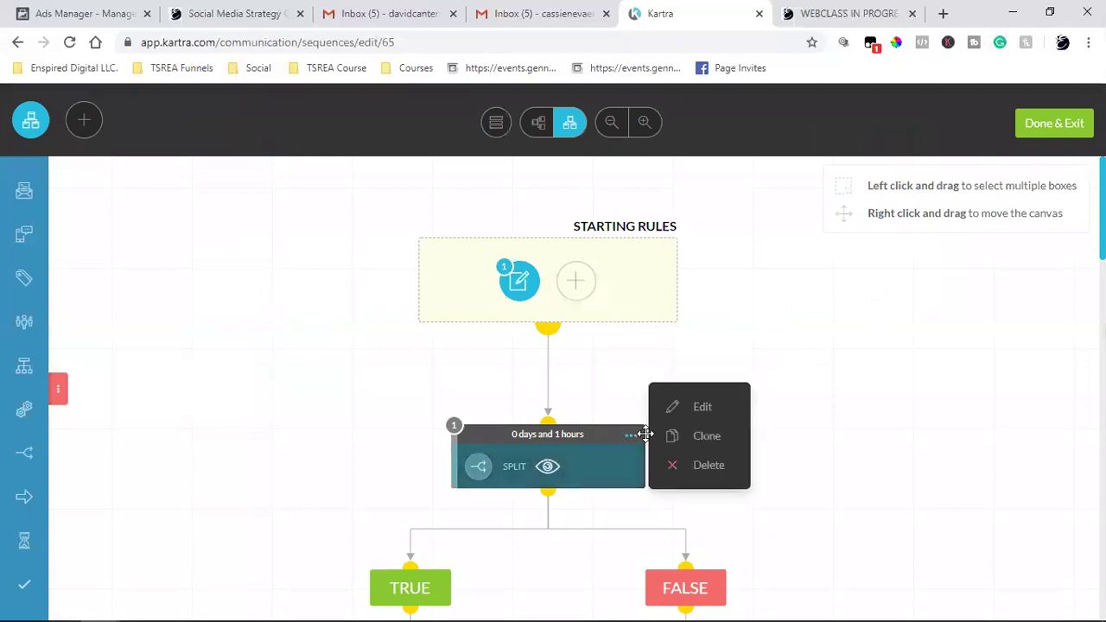
click(703, 409)
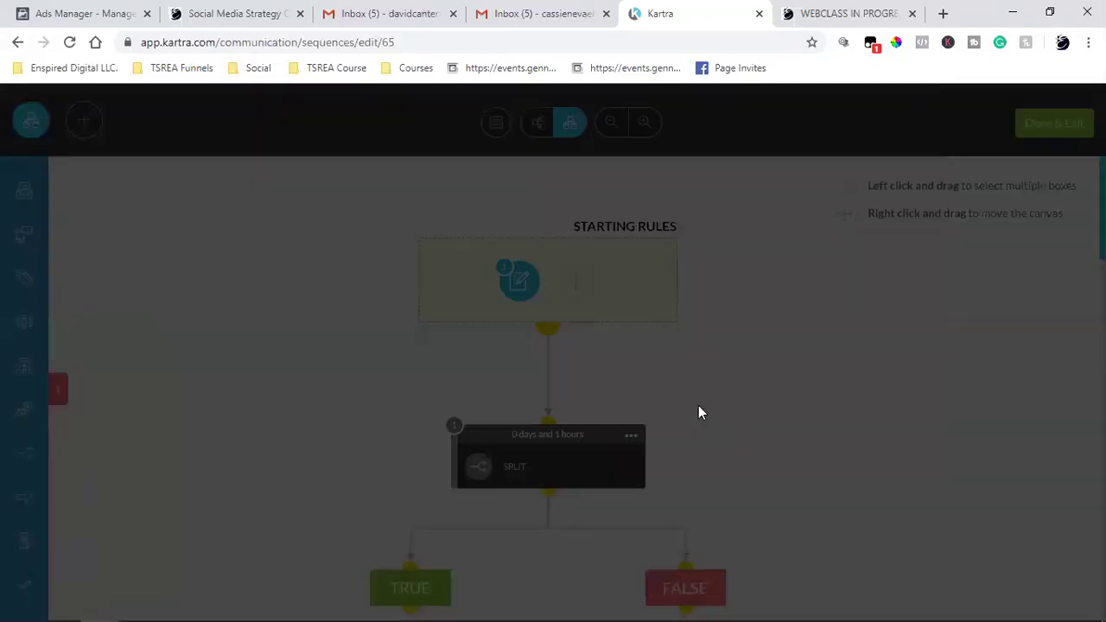
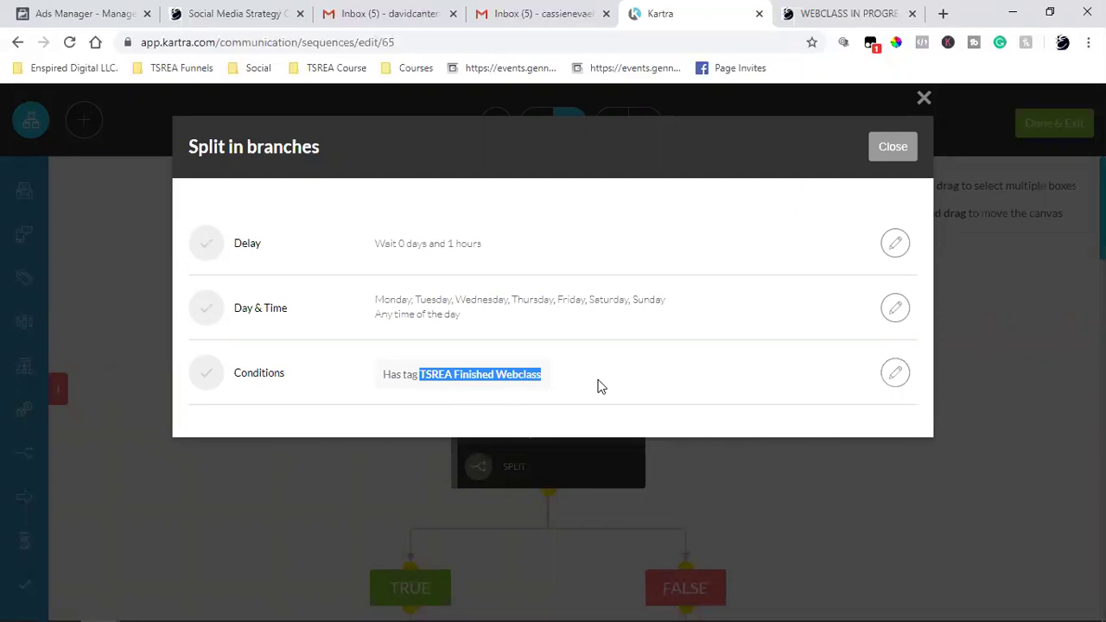
click(891, 149)
Examine the split's TRUE and FALSE branches, following the TRUE branch's emails from "Thanks for attending {Name}" down to "Will you tell me why?"
scroll(426, 531, down, 2)
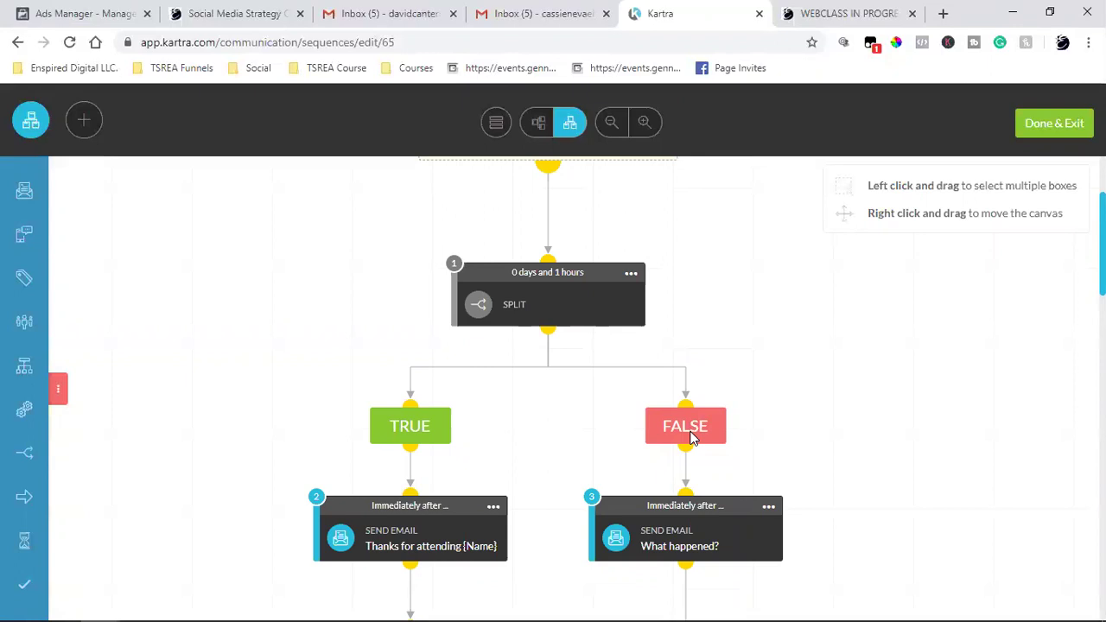
scroll(691, 437, down, 2)
scroll(691, 376, up, 2)
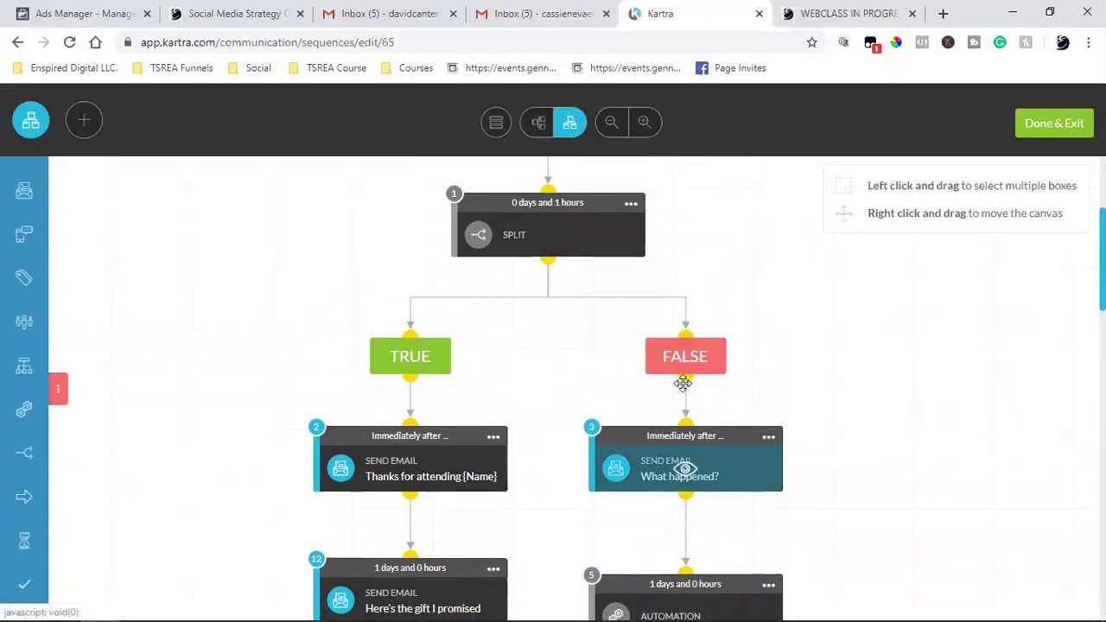
scroll(745, 526, down, 2)
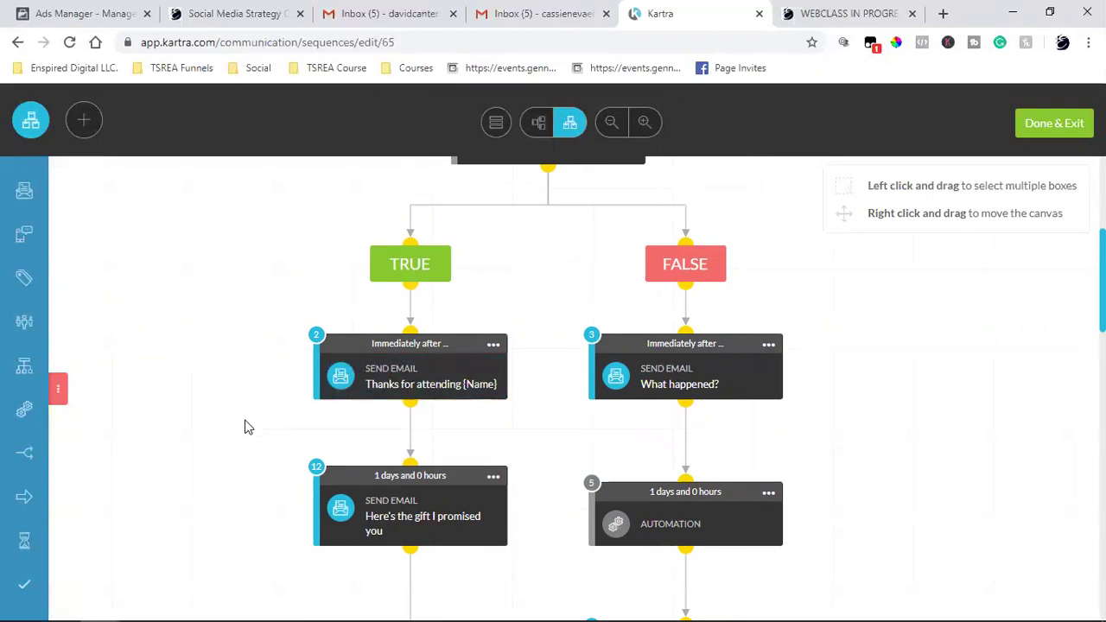
scroll(251, 430, down, 3)
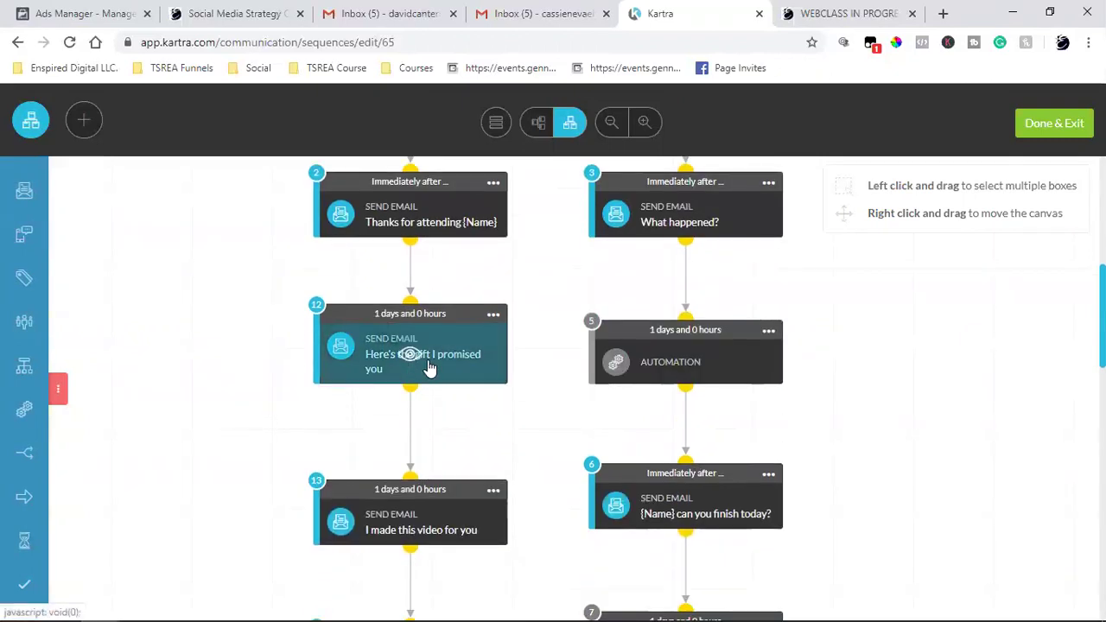
scroll(430, 369, down, 1)
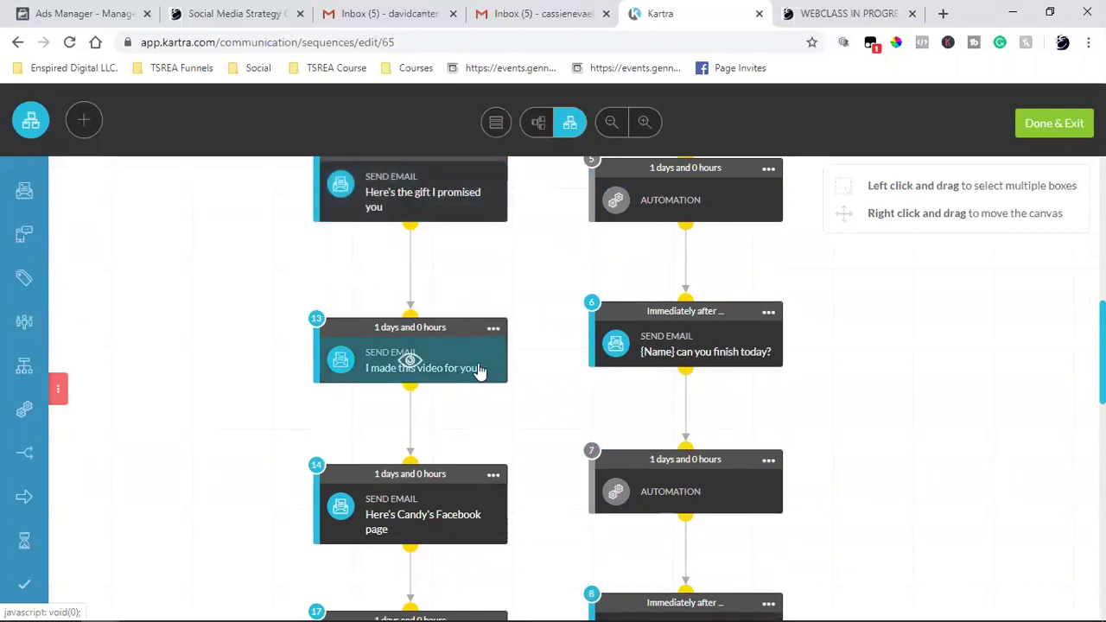
scroll(425, 370, down, 2)
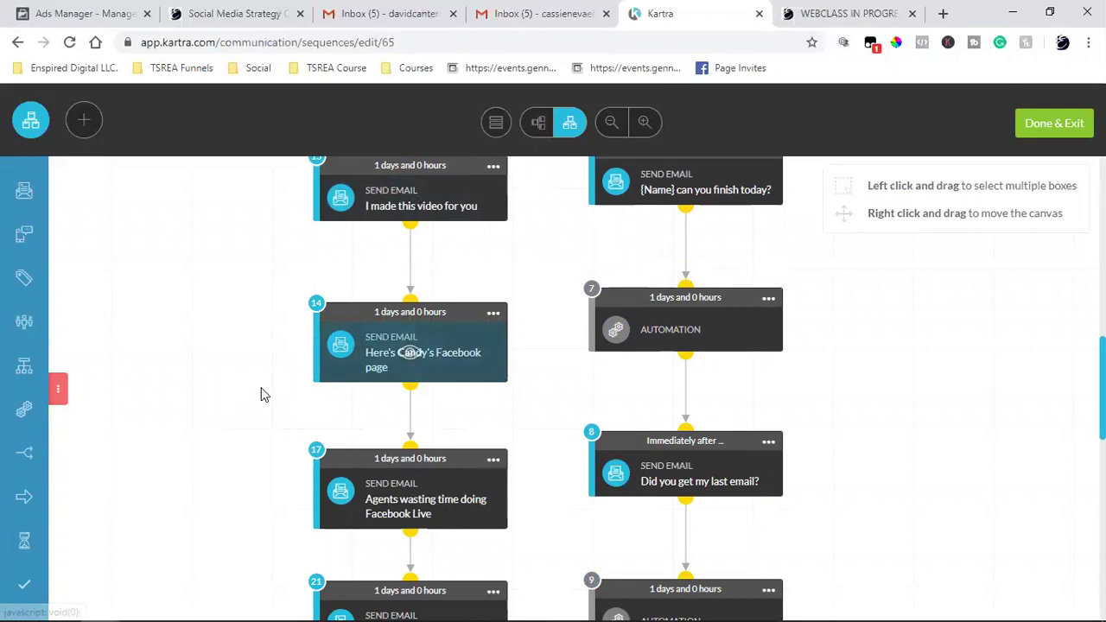
scroll(263, 395, down, 2)
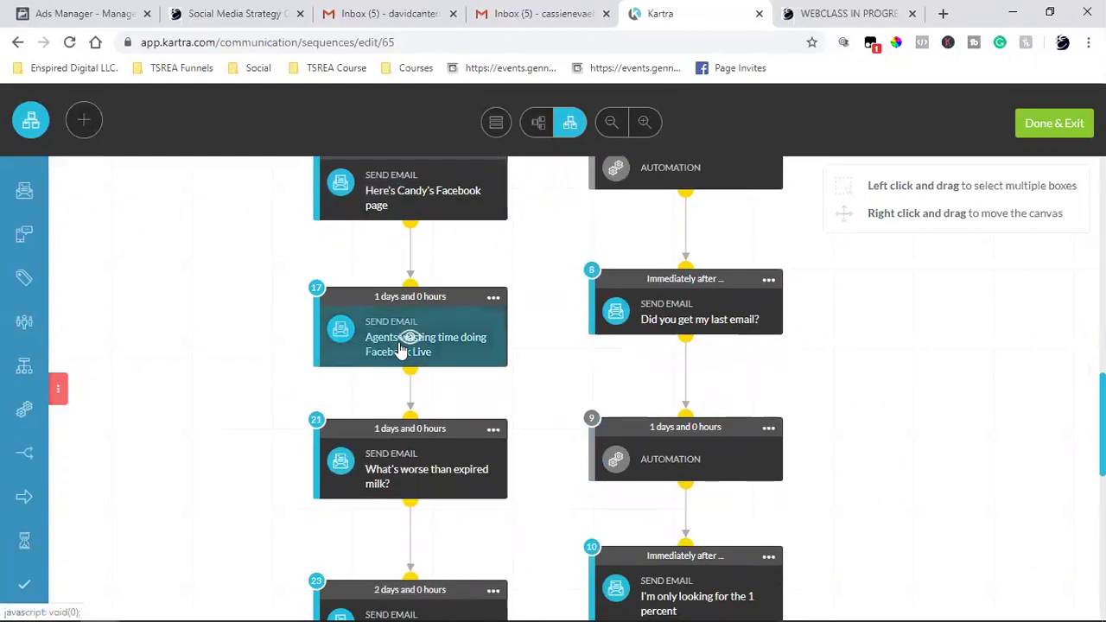
scroll(259, 459, down, 2)
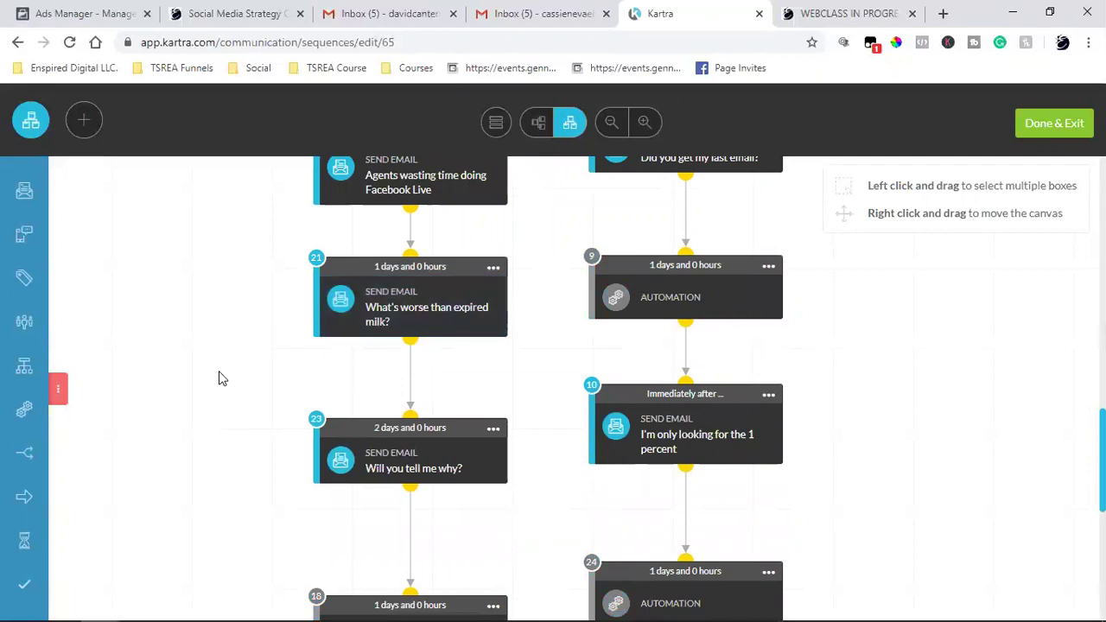
Return to the split and review the delays of the TRUE branch's emails through to its closing automation
scroll(218, 378, up, 10)
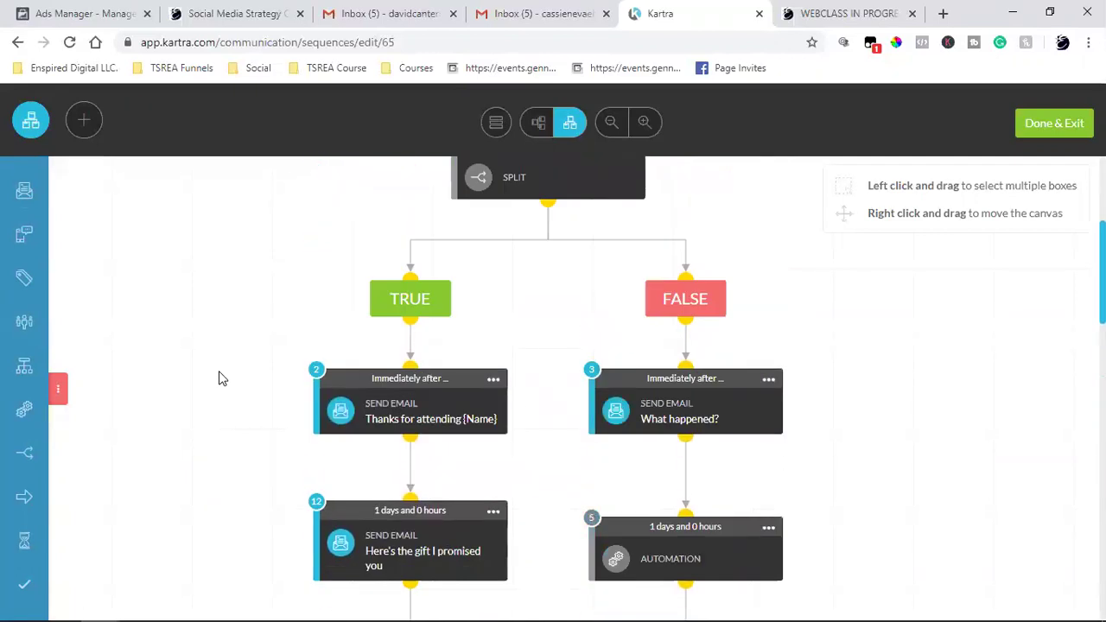
scroll(219, 379, up, 3)
scroll(223, 377, down, 4)
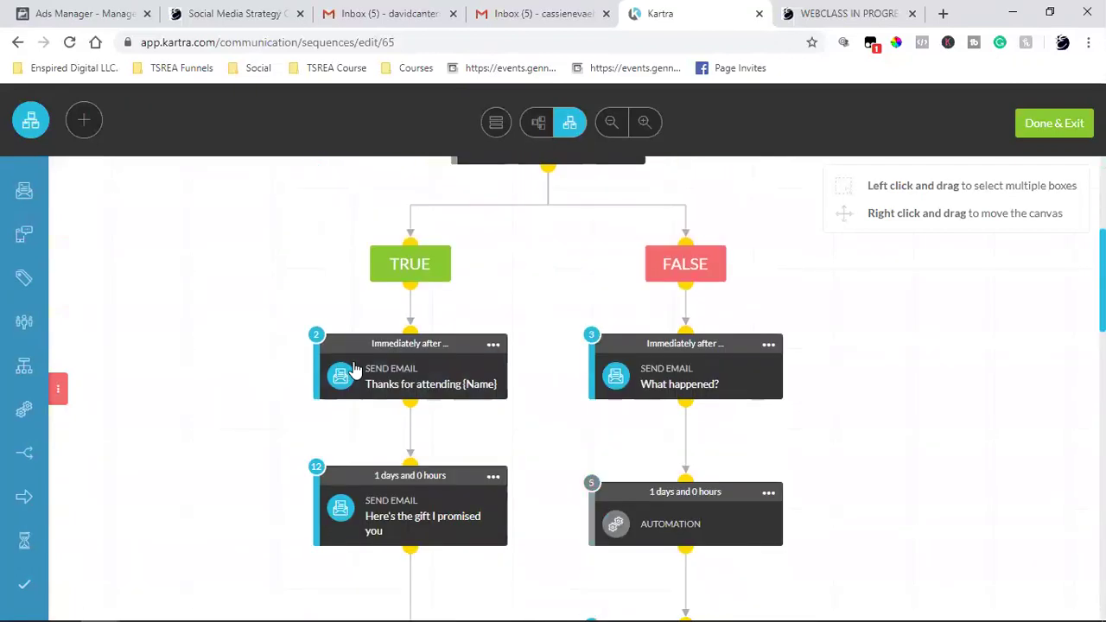
scroll(413, 349, down, 4)
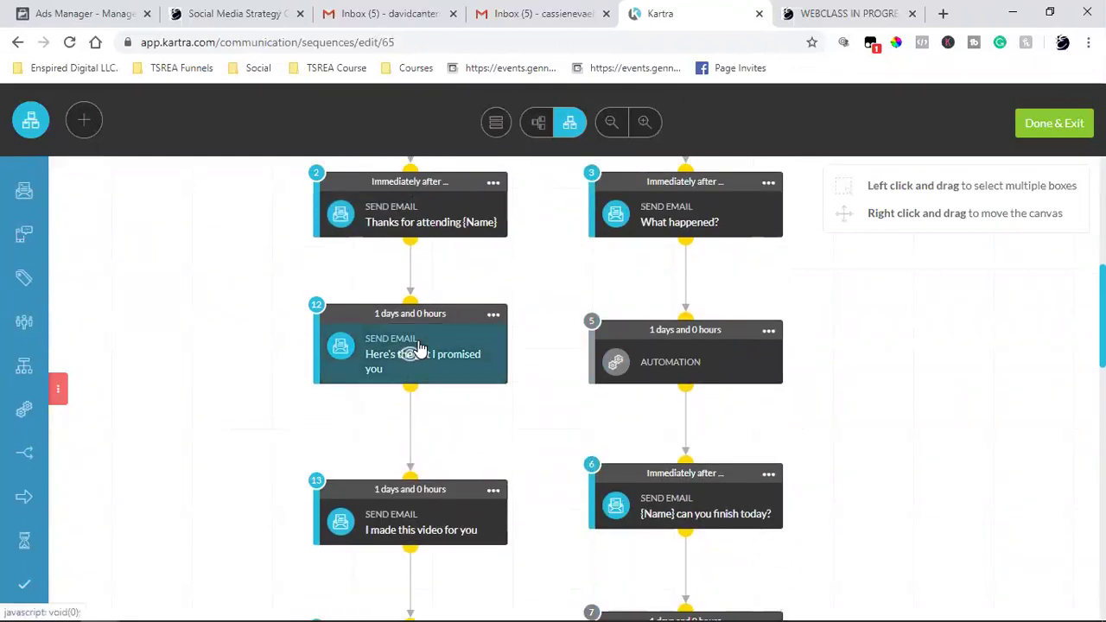
scroll(416, 347, down, 4)
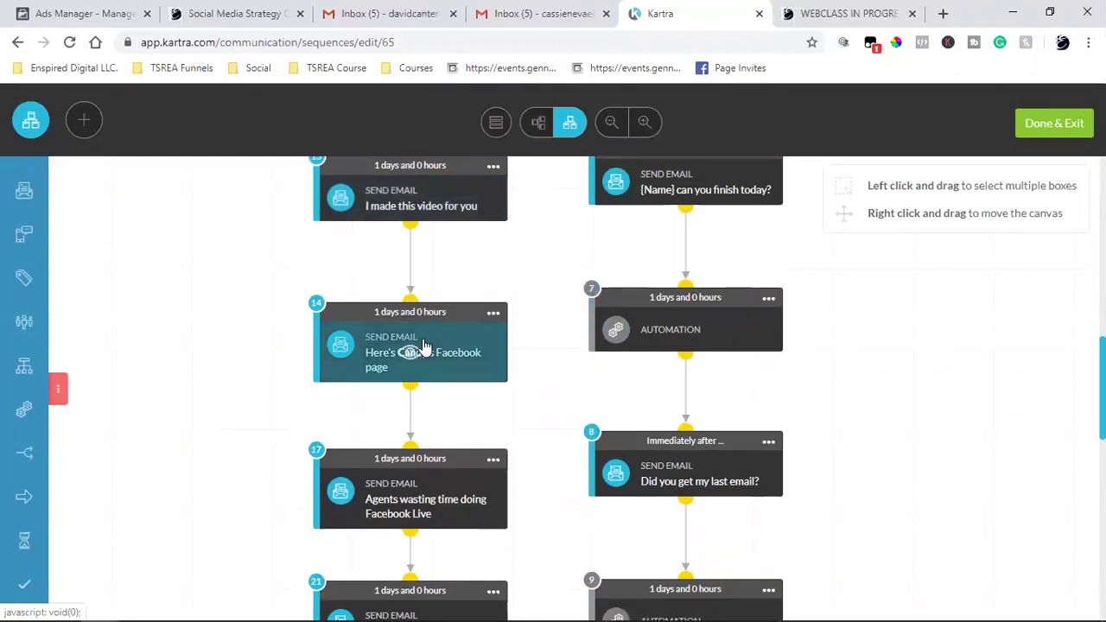
scroll(425, 337, down, 2)
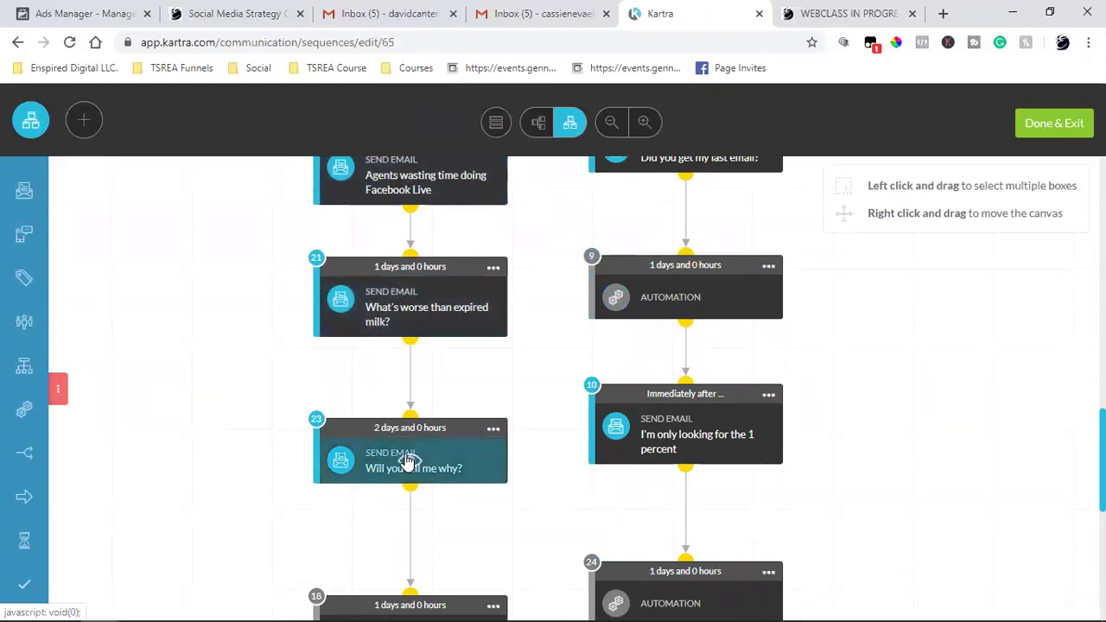
scroll(408, 450, down, 2)
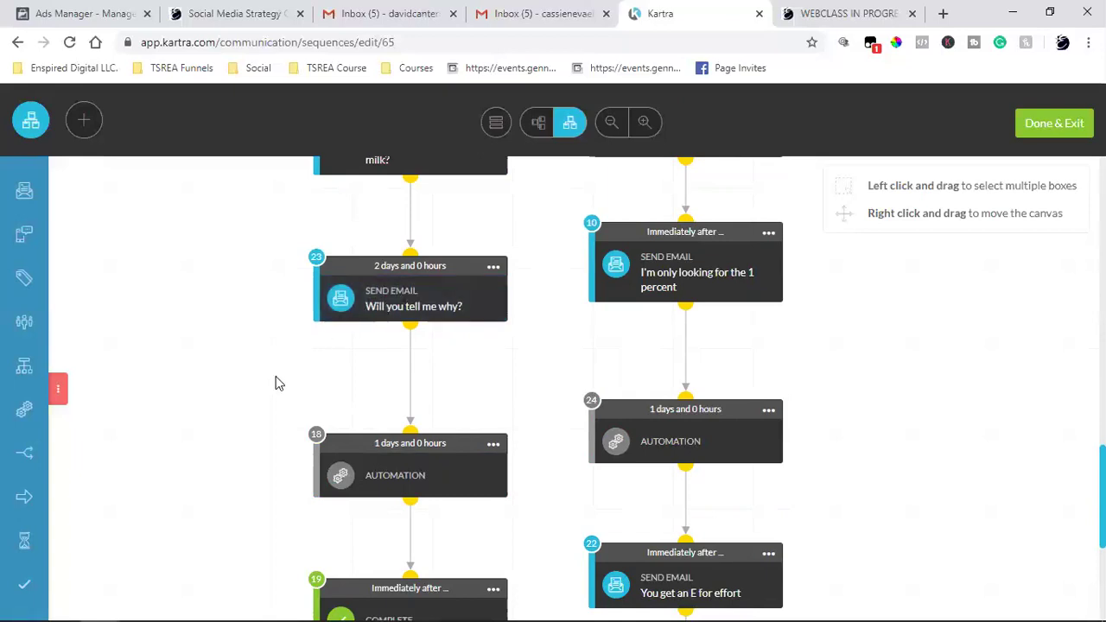
Recheck the middle of the TRUE branch and inspect the "Will you tell me why?" email and its delay
scroll(314, 294, up, 5)
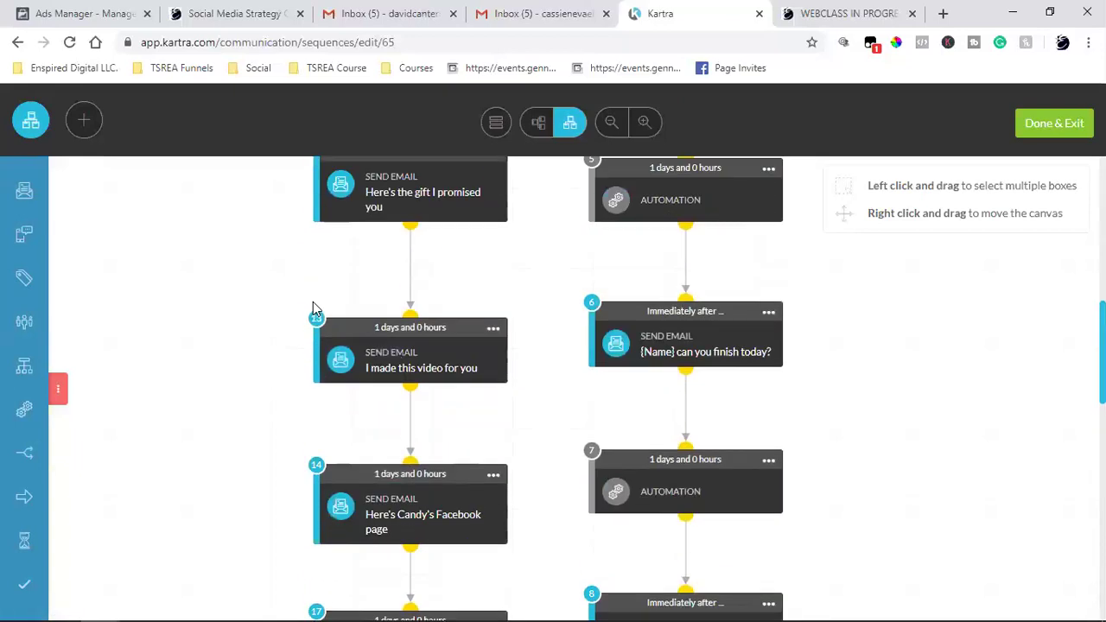
scroll(314, 308, down, 5)
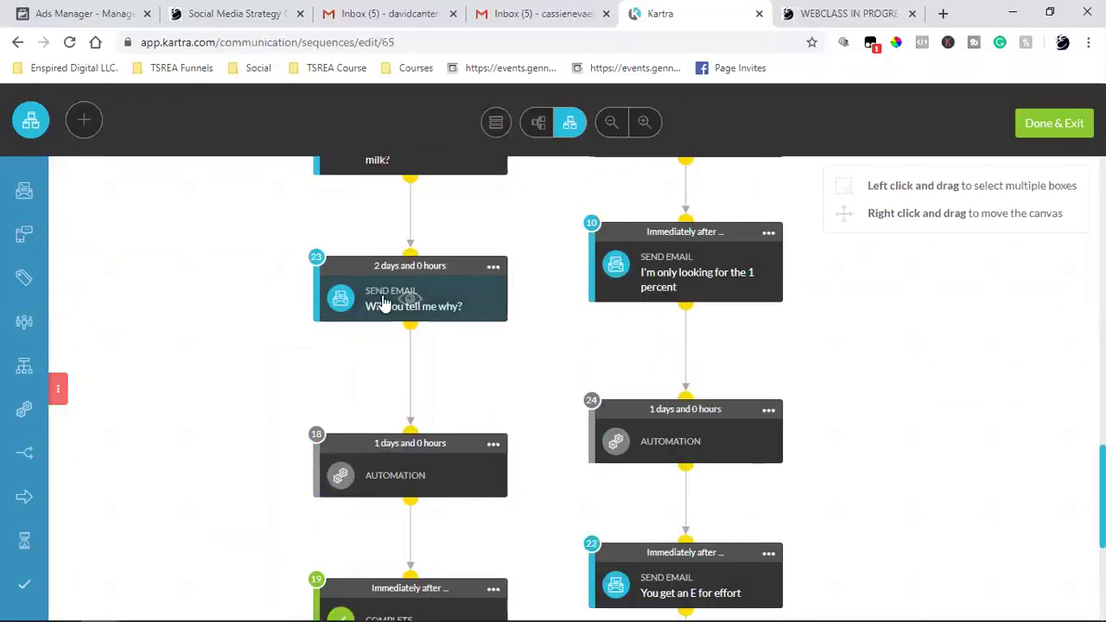
scroll(426, 292, up, 2)
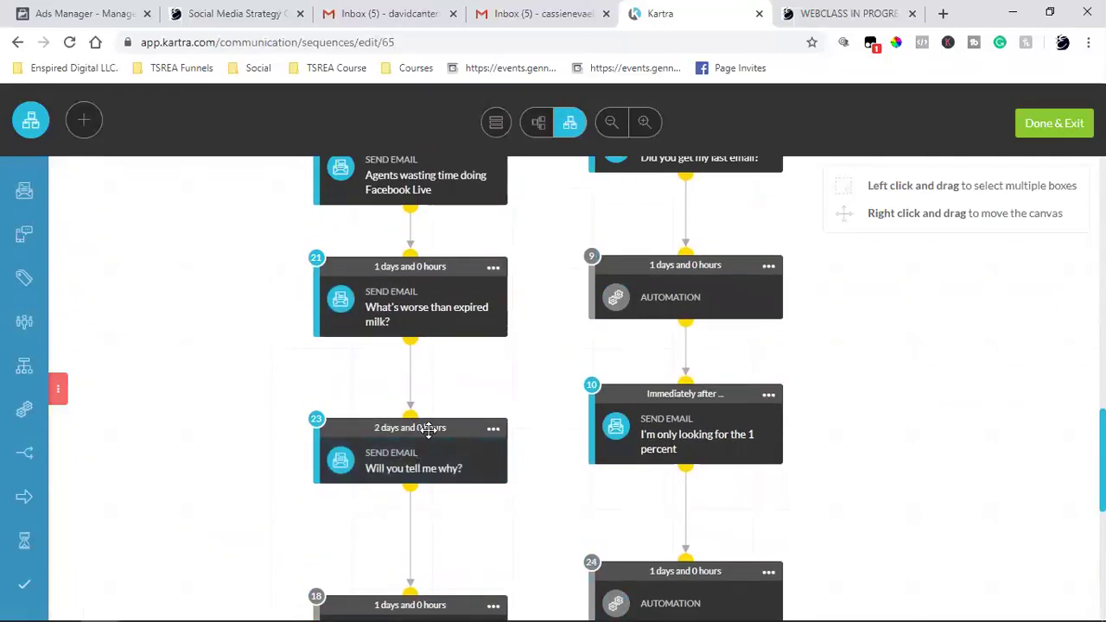
mouse_move(415, 470)
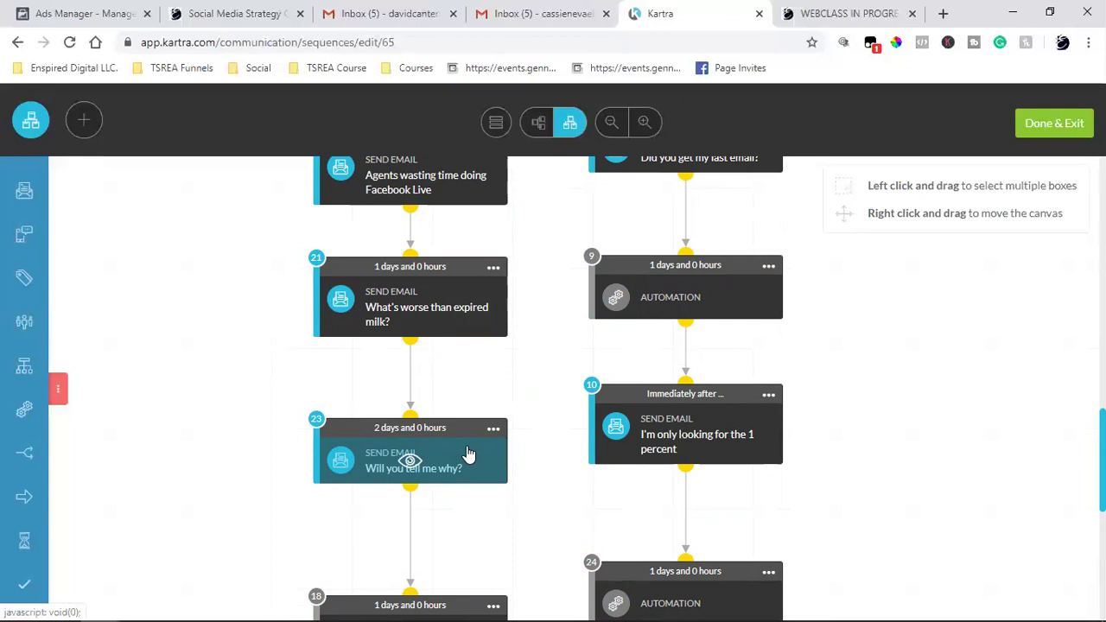
click(492, 428)
click(460, 432)
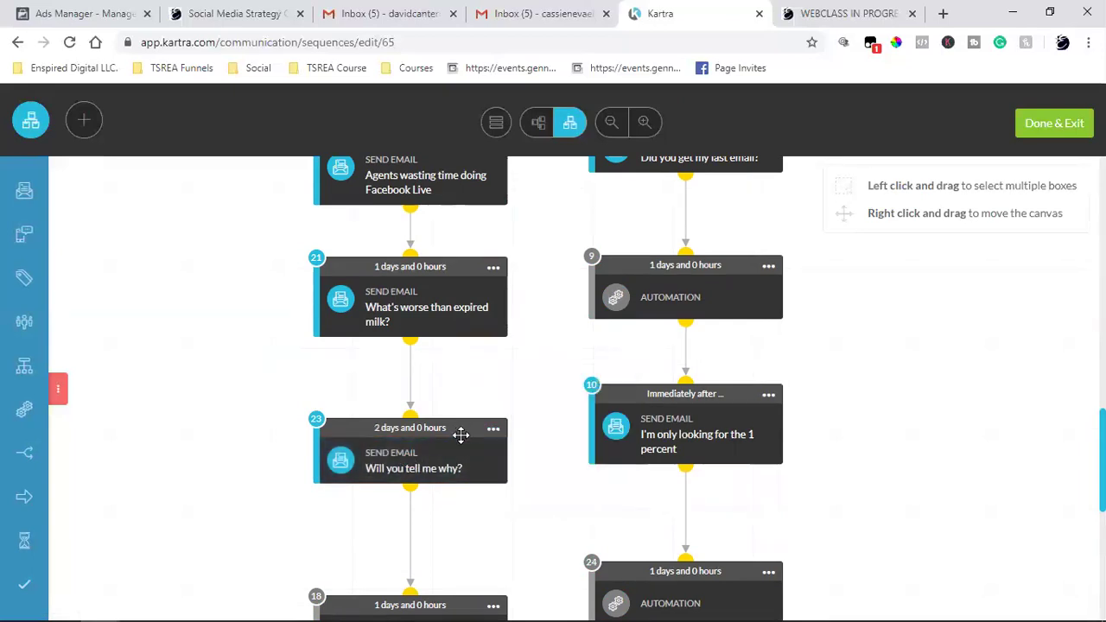
mouse_move(450, 468)
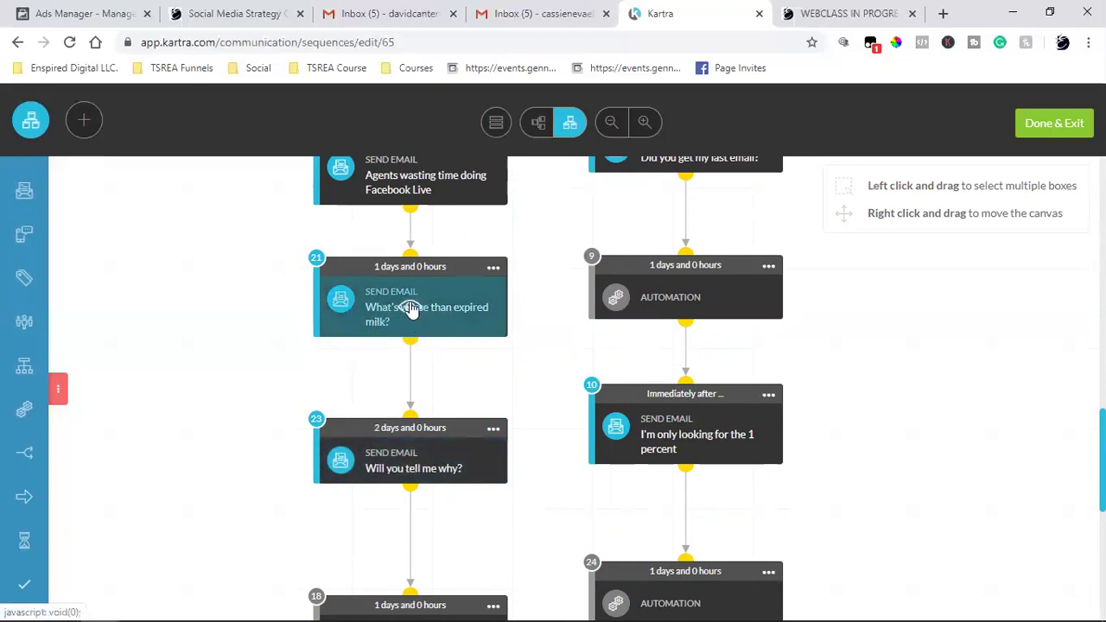
Retrace the TRUE branch from its first email down to "What's worse than expired milk?"
scroll(415, 308, up, 10)
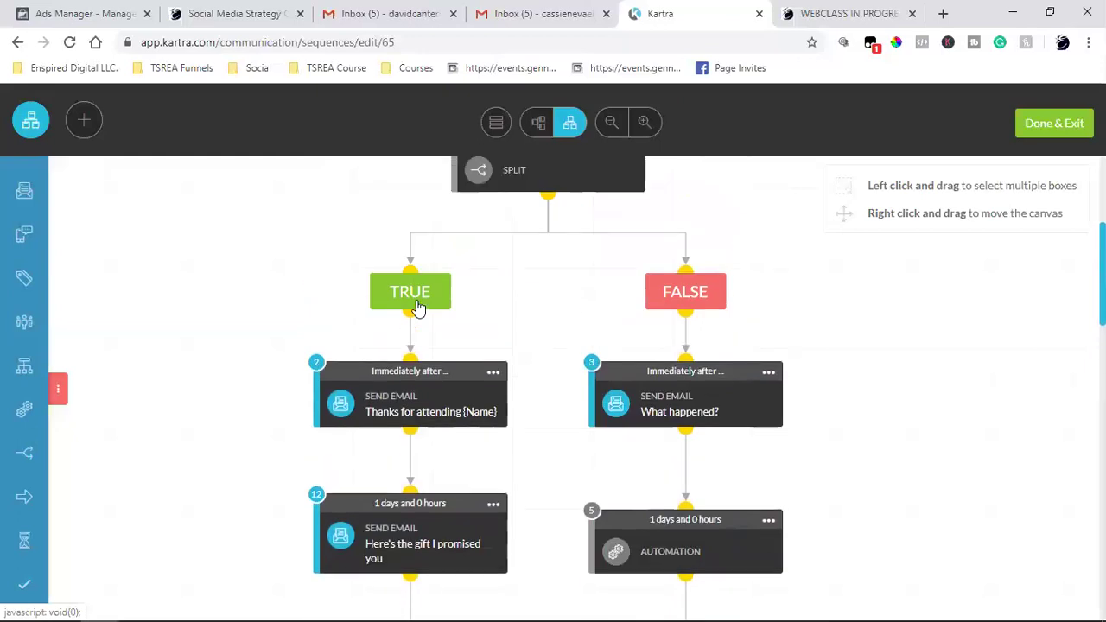
scroll(457, 306, down, 4)
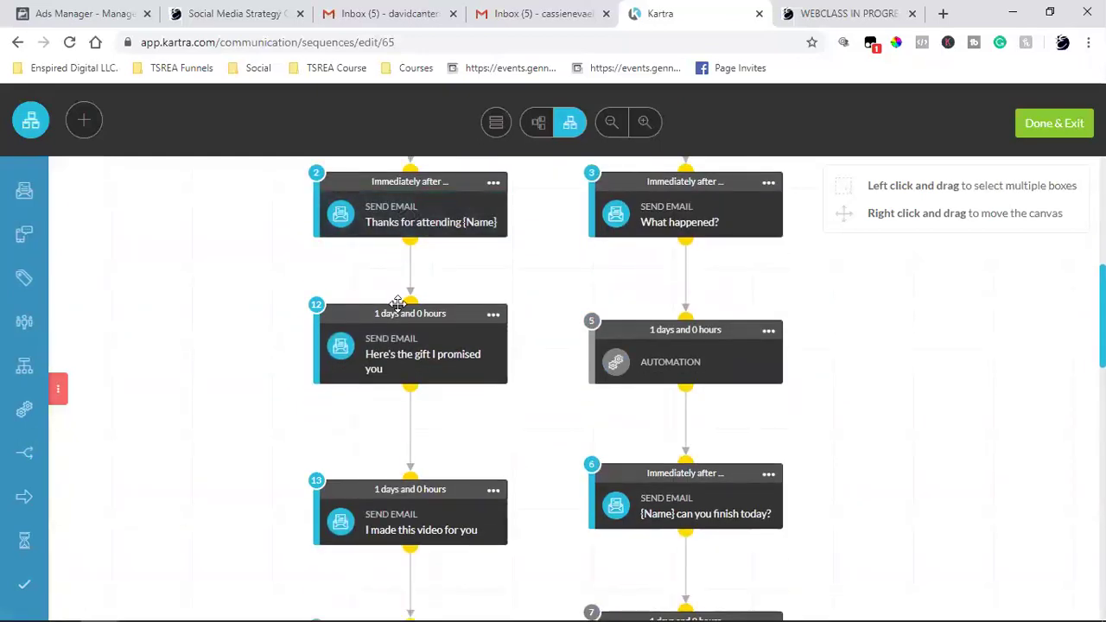
scroll(393, 356, down, 4)
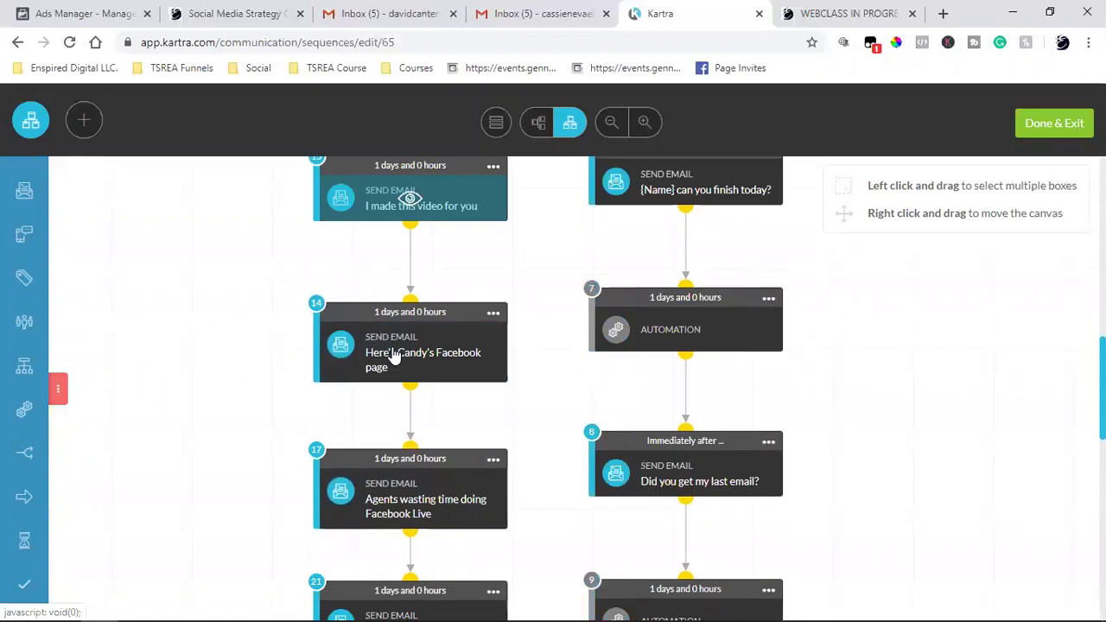
scroll(415, 489, down, 2)
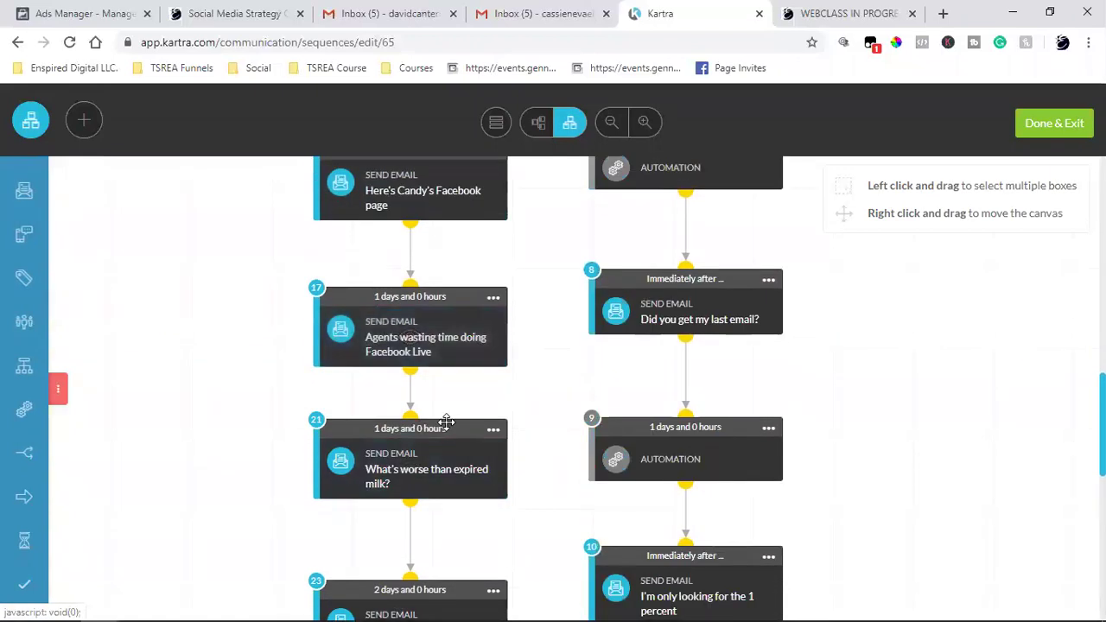
scroll(421, 469, down, 2)
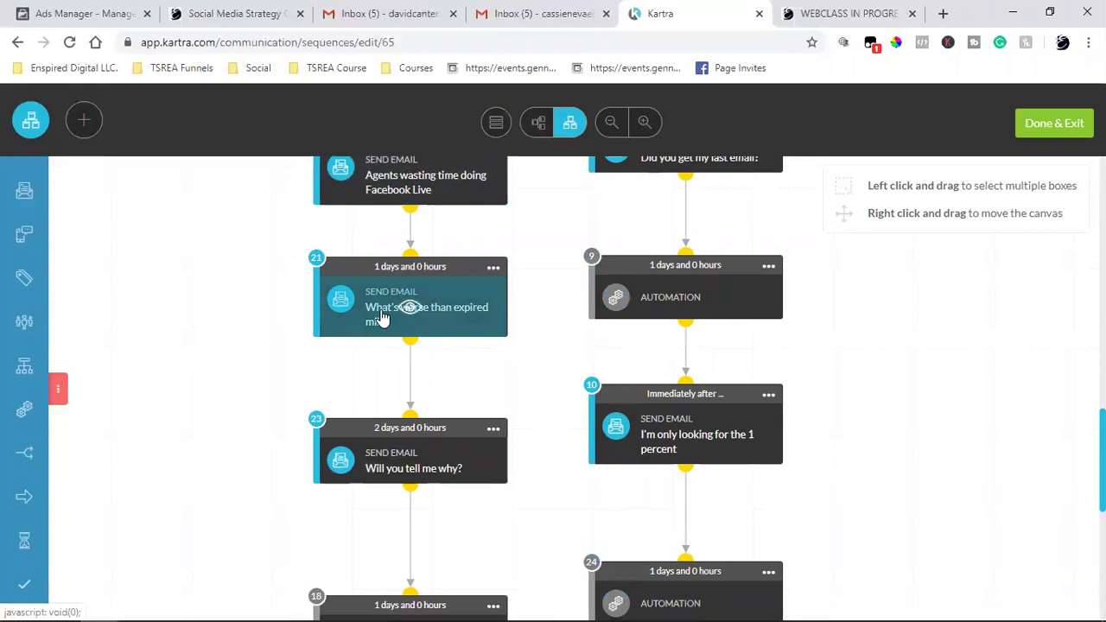
Switch to Gmail and look through both test inboxes, reading the webclass follow-up emails received in the second one
click(370, 13)
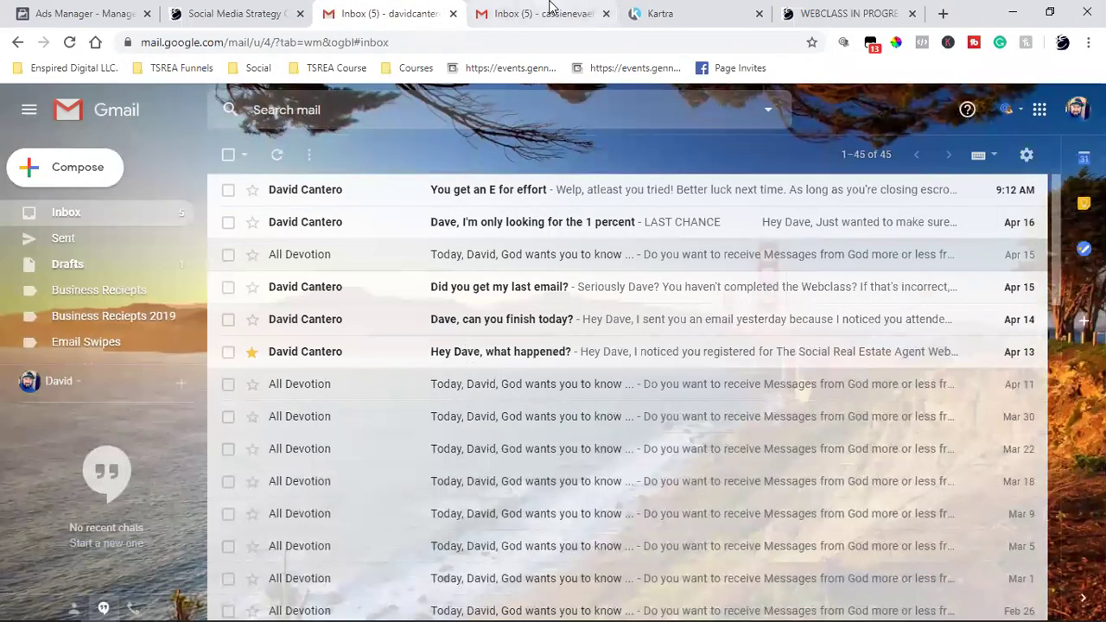
click(536, 13)
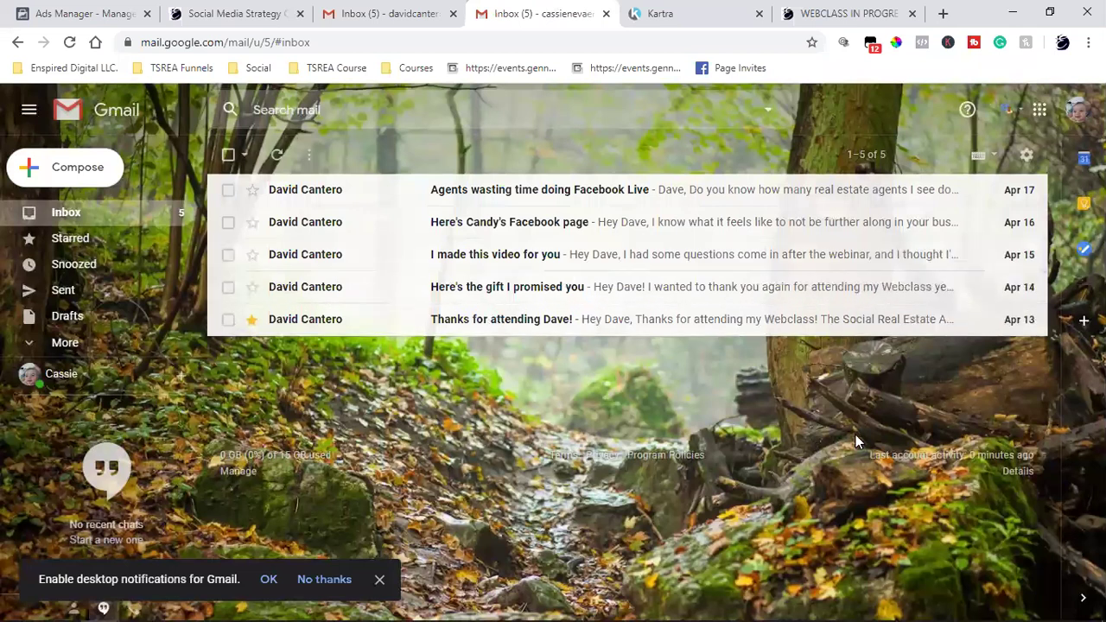
mouse_move(895, 604)
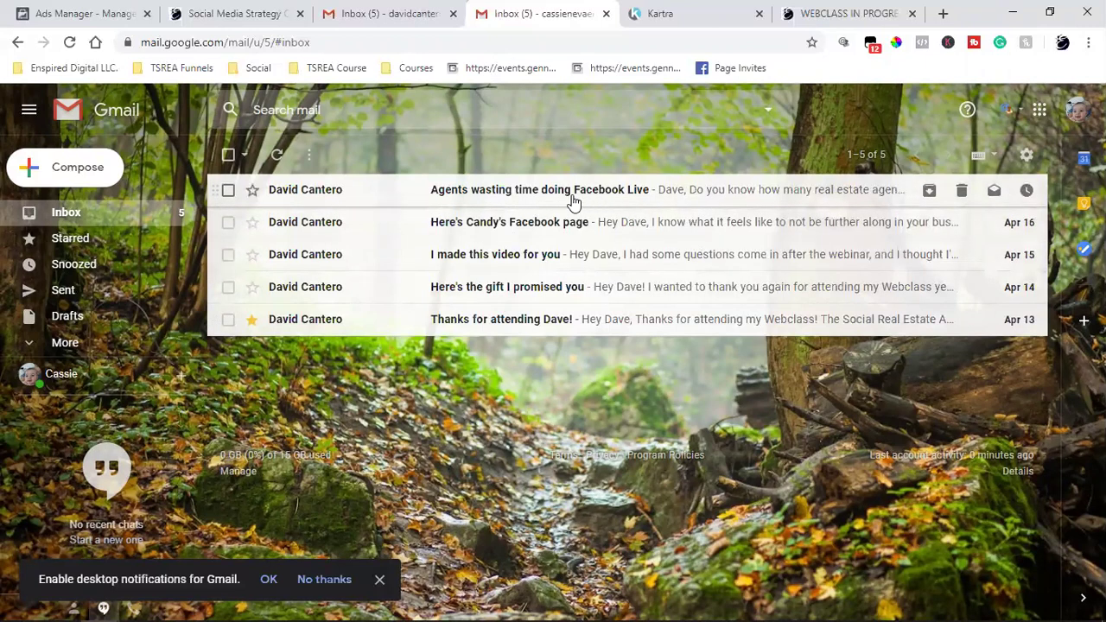
Compare Kartra's "Agents wasting time doing Facebook Live" and "What's worse than expired milk?" emails with the second Gmail inbox, ending back in Kartra
click(656, 13)
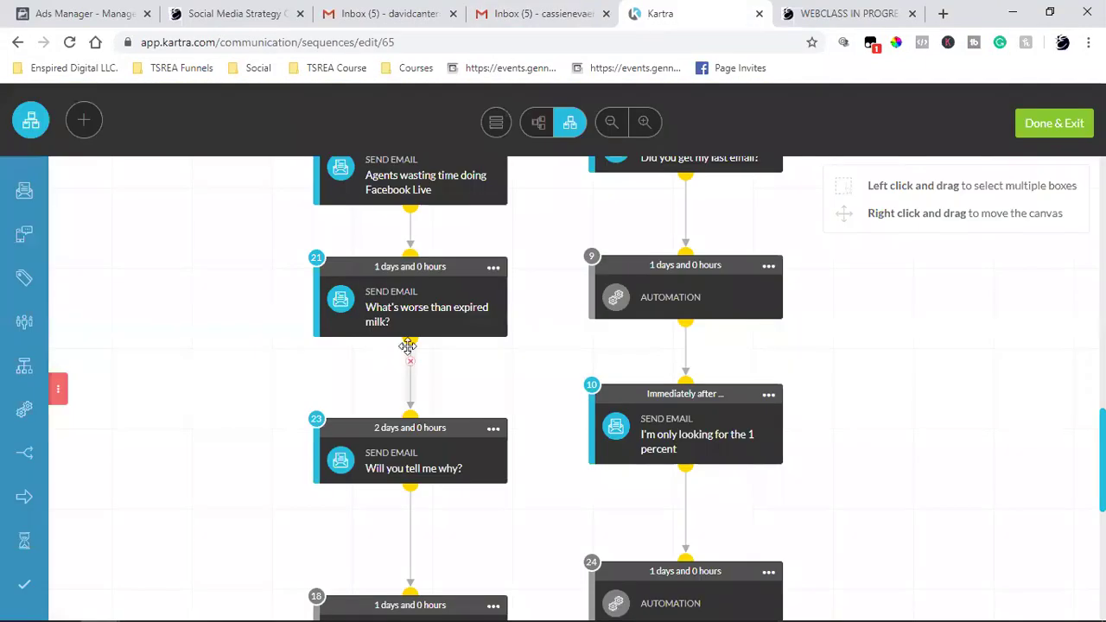
scroll(410, 354, up, 4)
scroll(411, 344, down, 2)
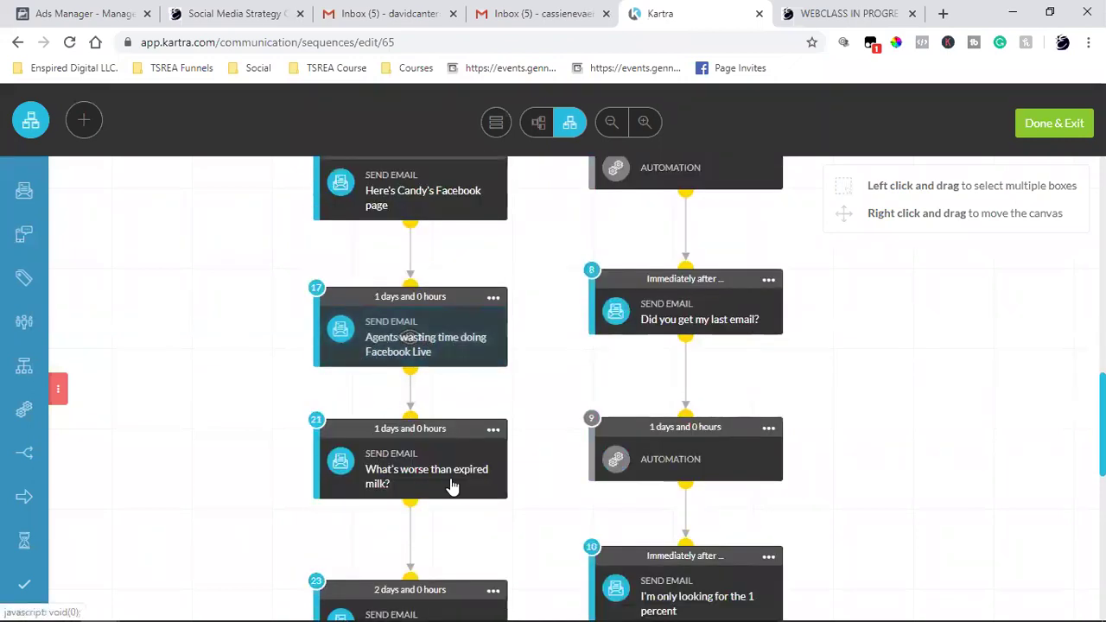
click(542, 14)
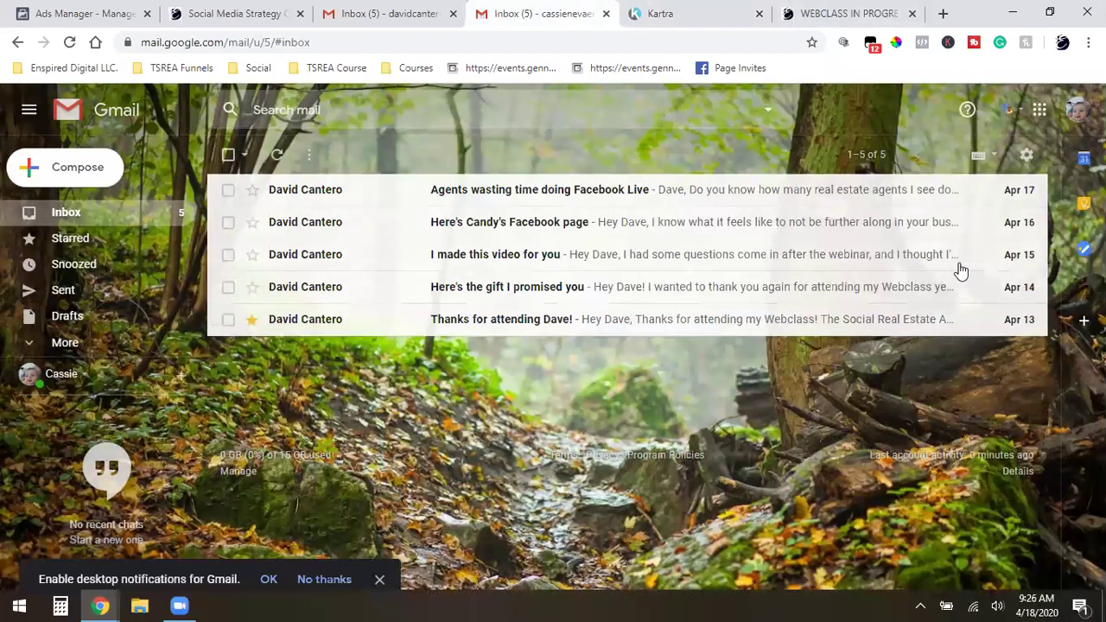
click(648, 10)
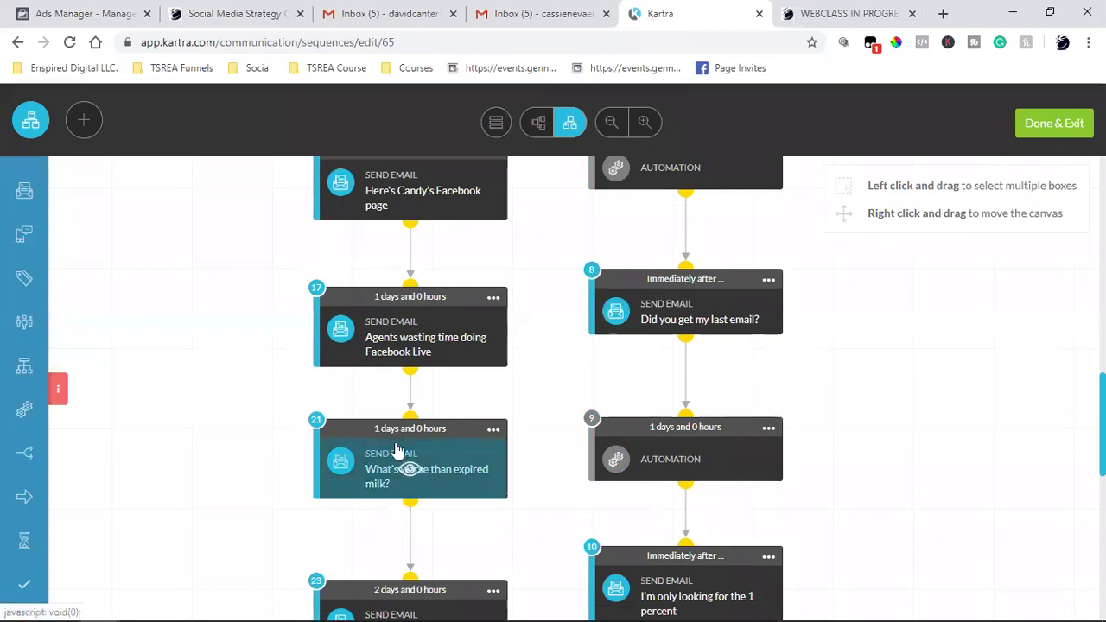
Go back to the start of the FALSE branch and examine its "What happened?" email and the automation that follows
scroll(396, 450, down, 3)
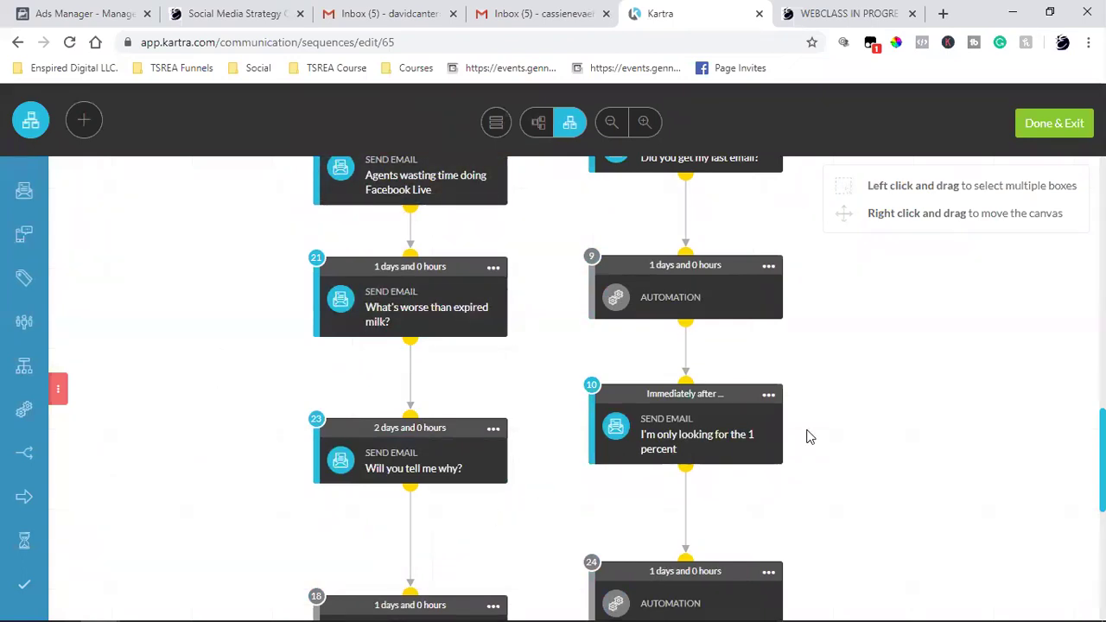
scroll(804, 437, up, 6)
click(769, 440)
scroll(763, 341, up, 4)
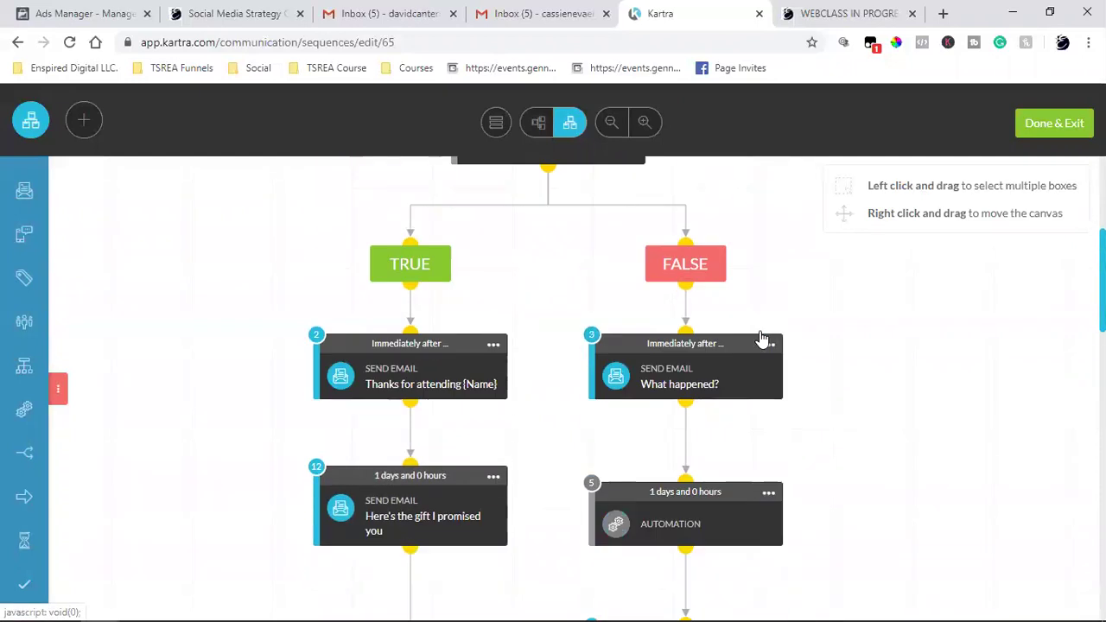
click(771, 492)
scroll(853, 456, down, 2)
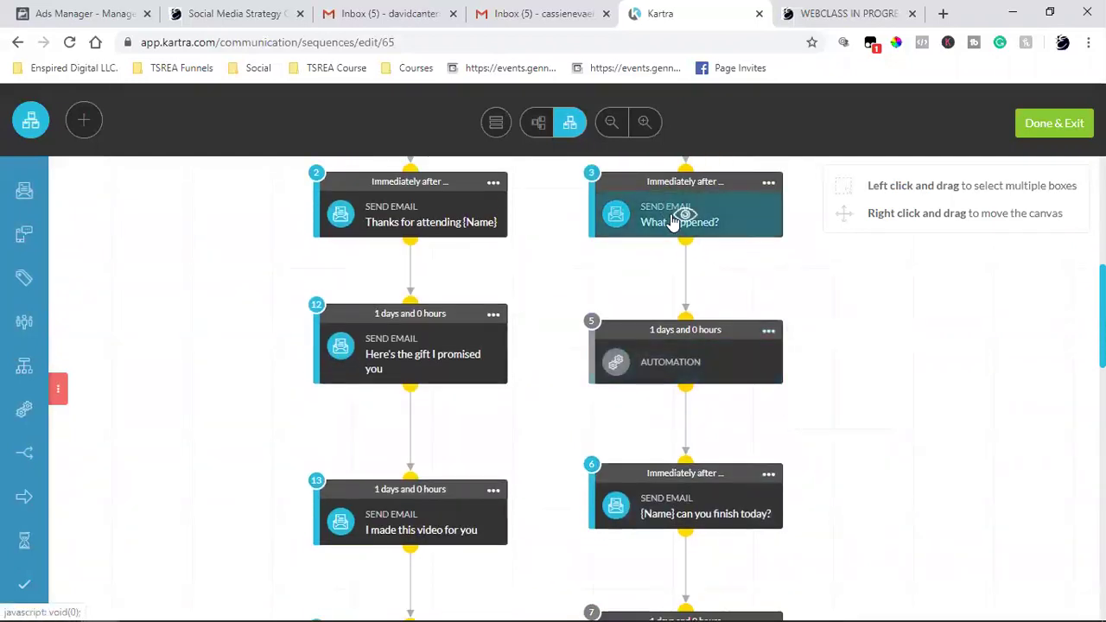
Compare the FALSE branch with the first Gmail inbox and trace its emails in Kartra down to "I'm only looking for the 1 percent"
scroll(682, 216, up, 2)
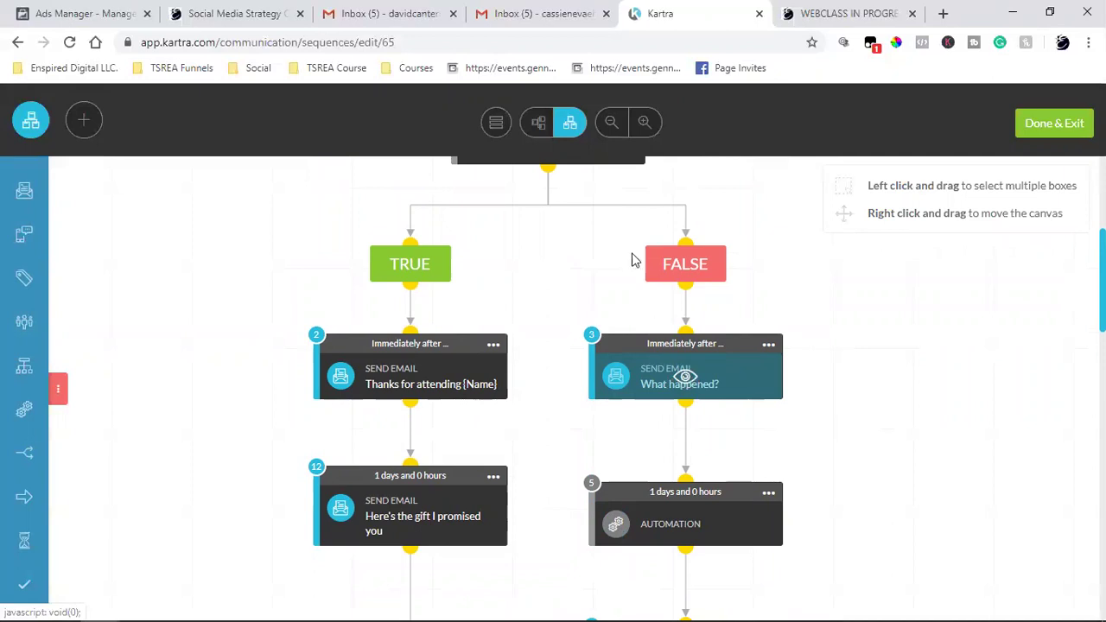
click(372, 13)
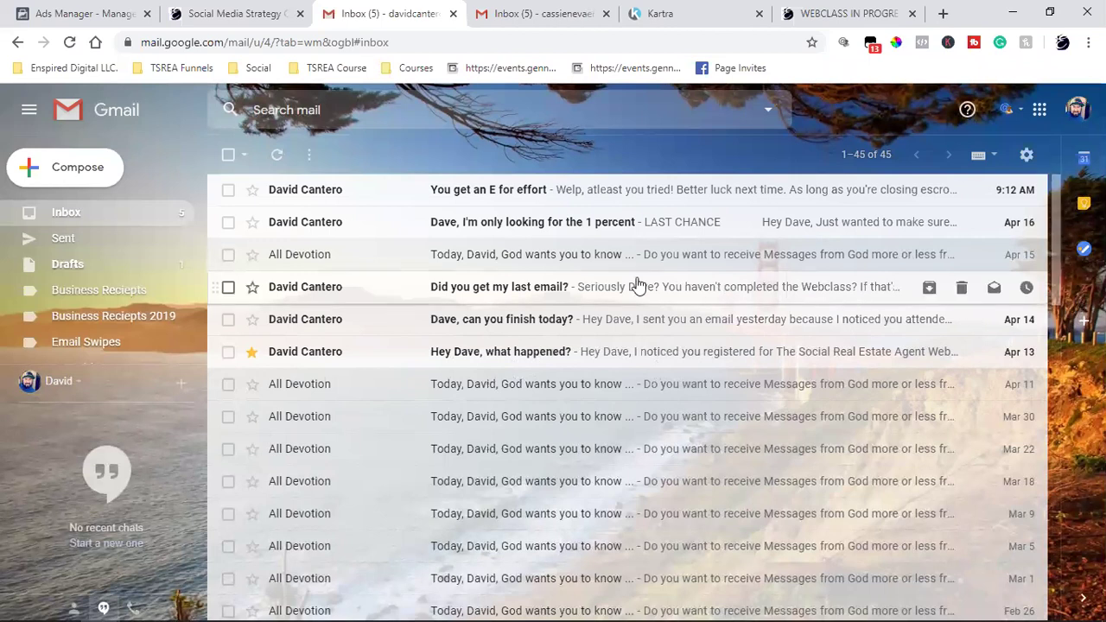
click(661, 13)
scroll(890, 389, down, 2)
scroll(864, 346, down, 2)
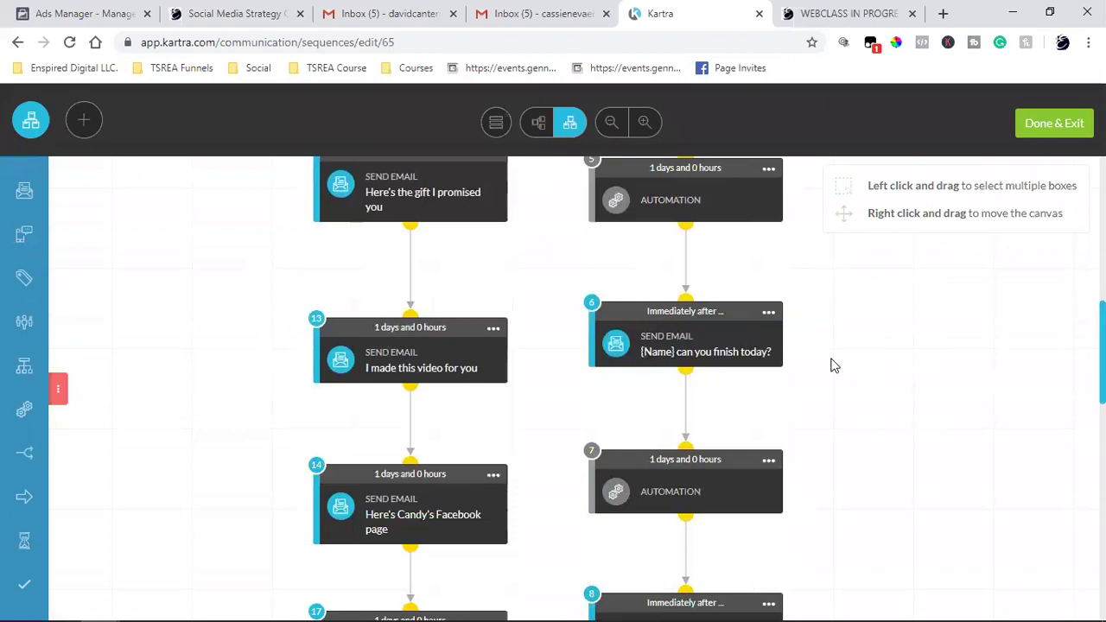
scroll(717, 363, down, 2)
scroll(750, 350, down, 2)
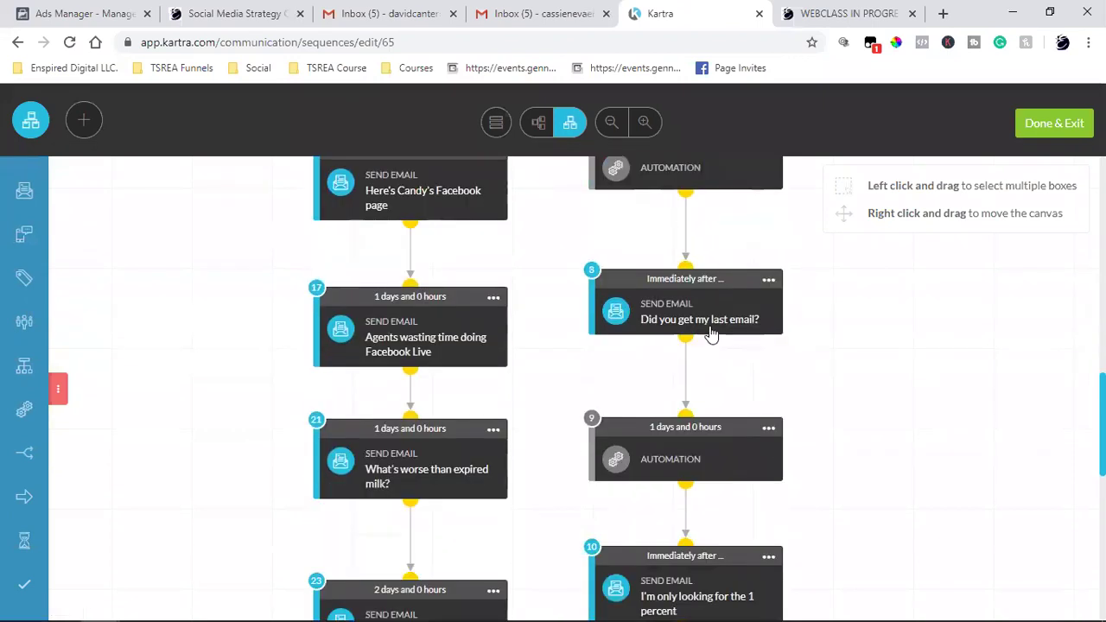
scroll(711, 334, down, 1)
scroll(717, 345, down, 1)
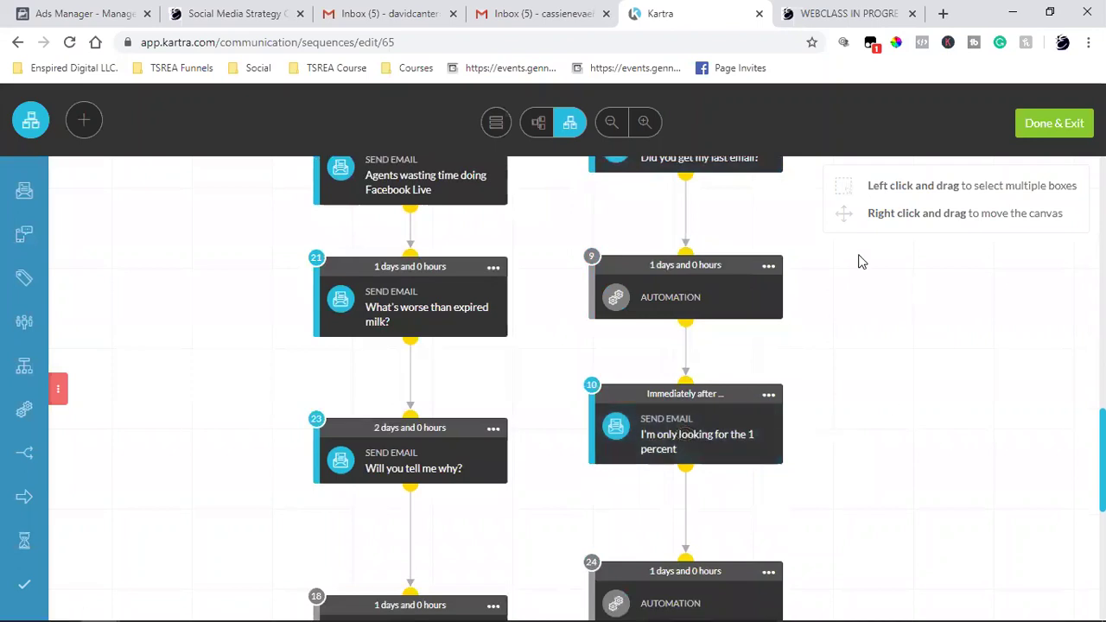
Open the "I'm only looking for the 1 percent" email in the first Gmail inbox and read through to its countdown timer
click(540, 13)
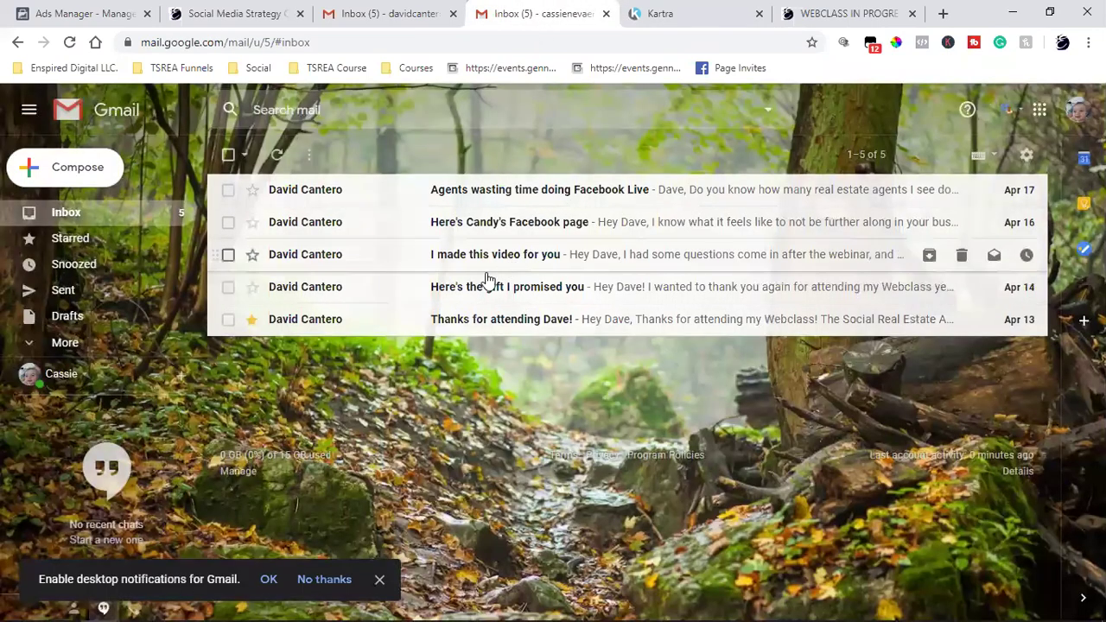
click(420, 12)
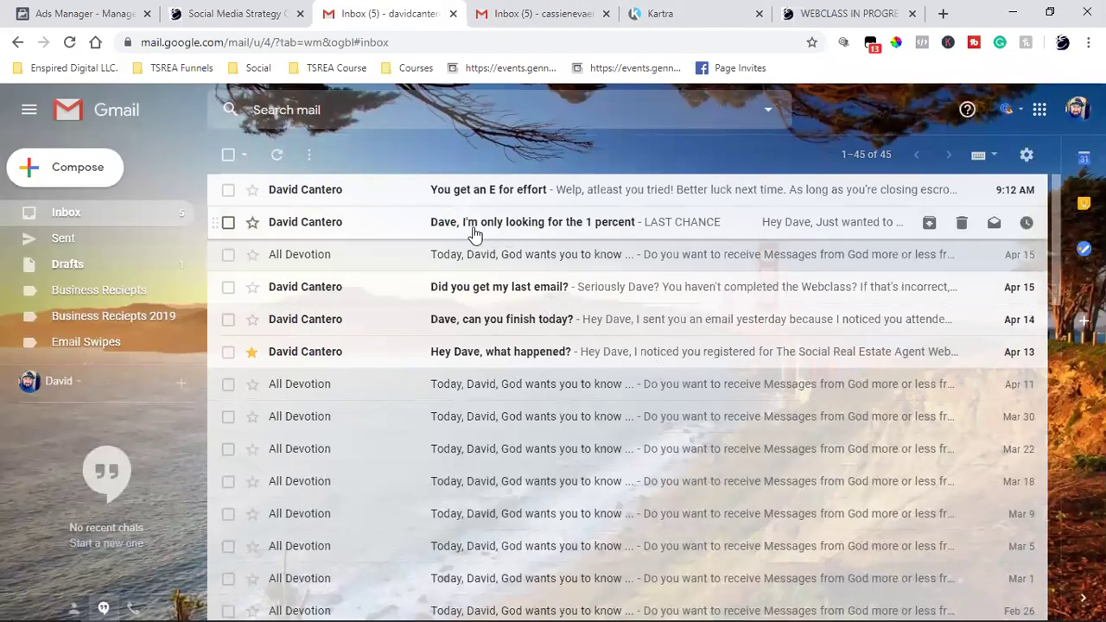
click(578, 231)
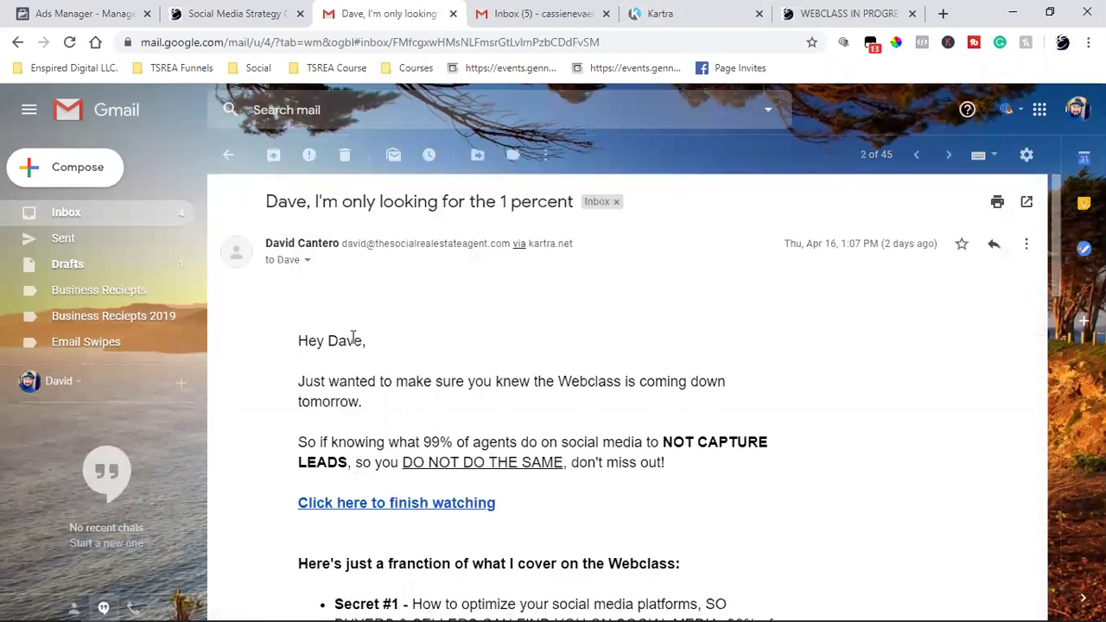
scroll(486, 366, down, 2)
scroll(464, 366, down, 2)
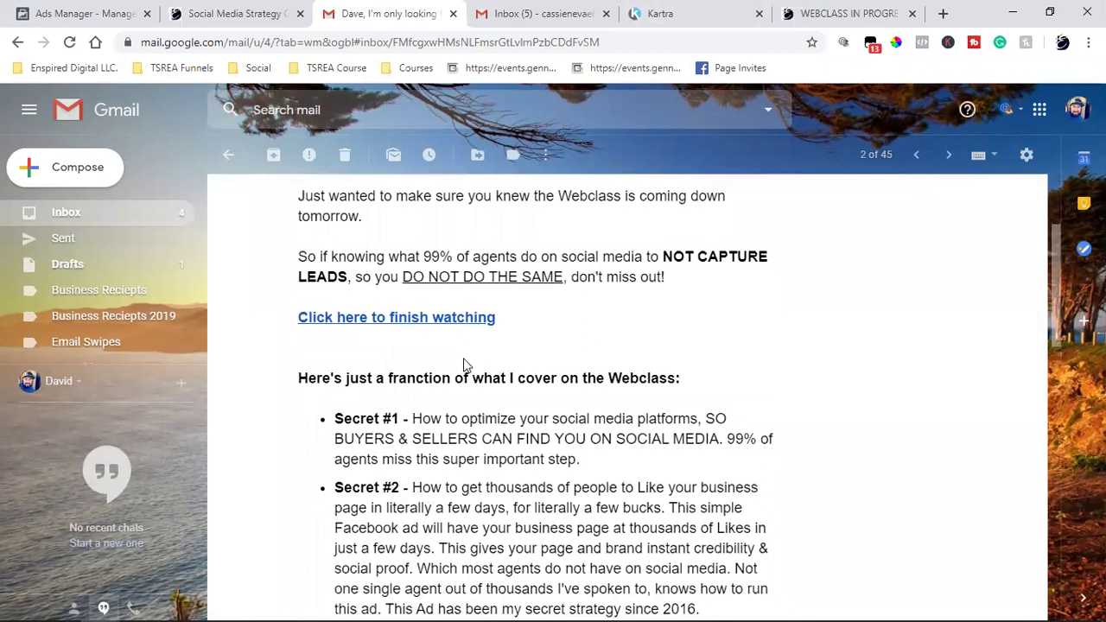
scroll(464, 295, down, 2)
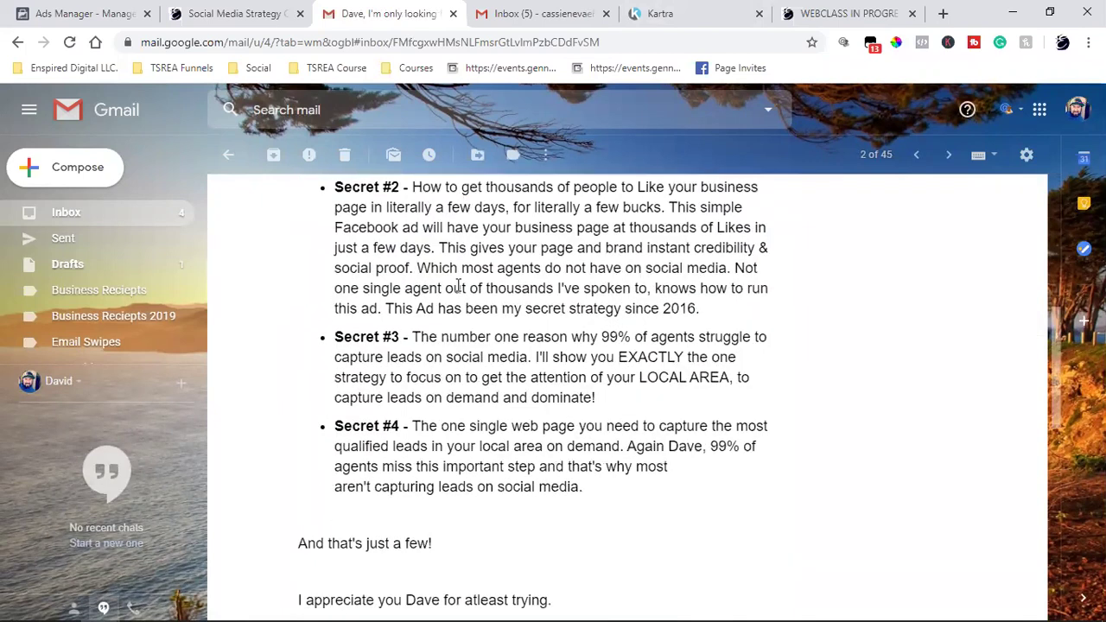
scroll(458, 288, down, 4)
scroll(458, 289, down, 3)
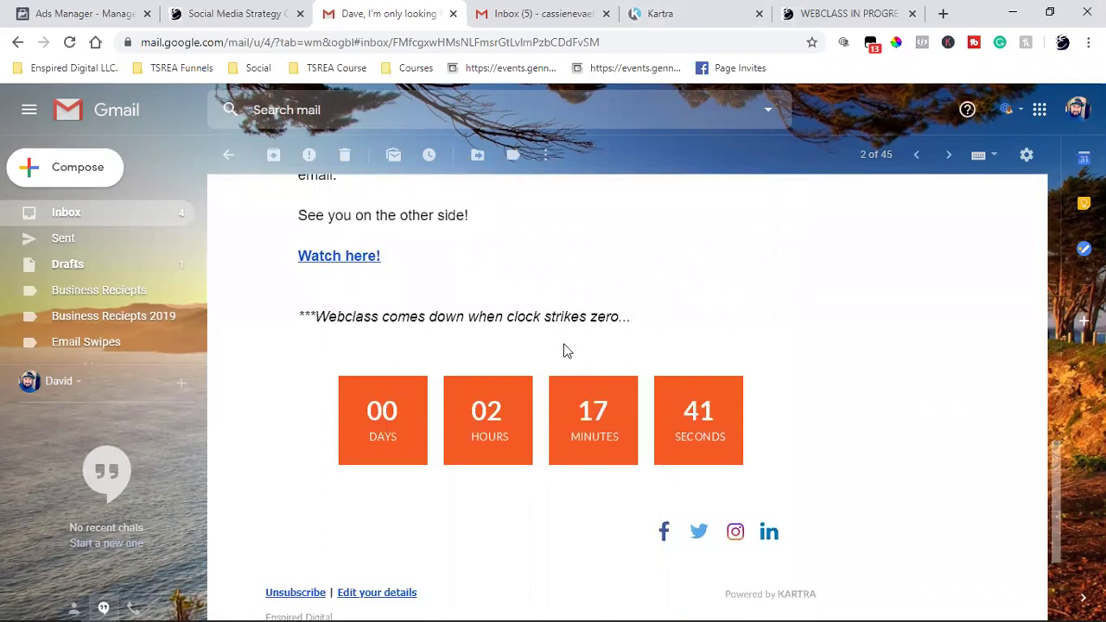
Switch to Kartra and go back to the sequence's split to review where the TRUE and FALSE branches begin
key(ctrl+5)
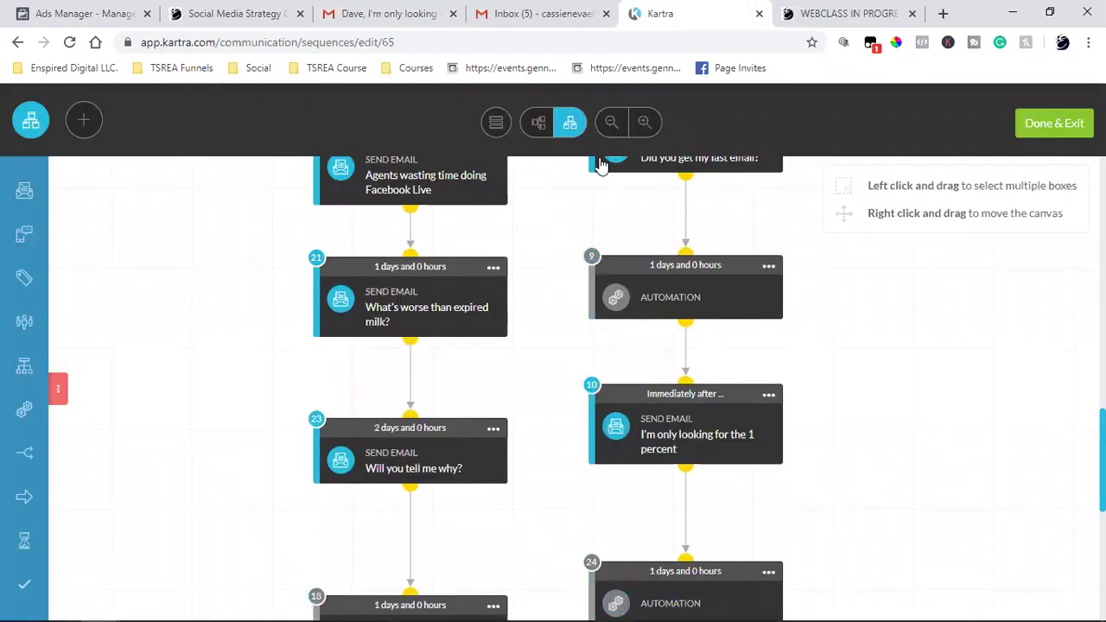
scroll(519, 357, up, 10)
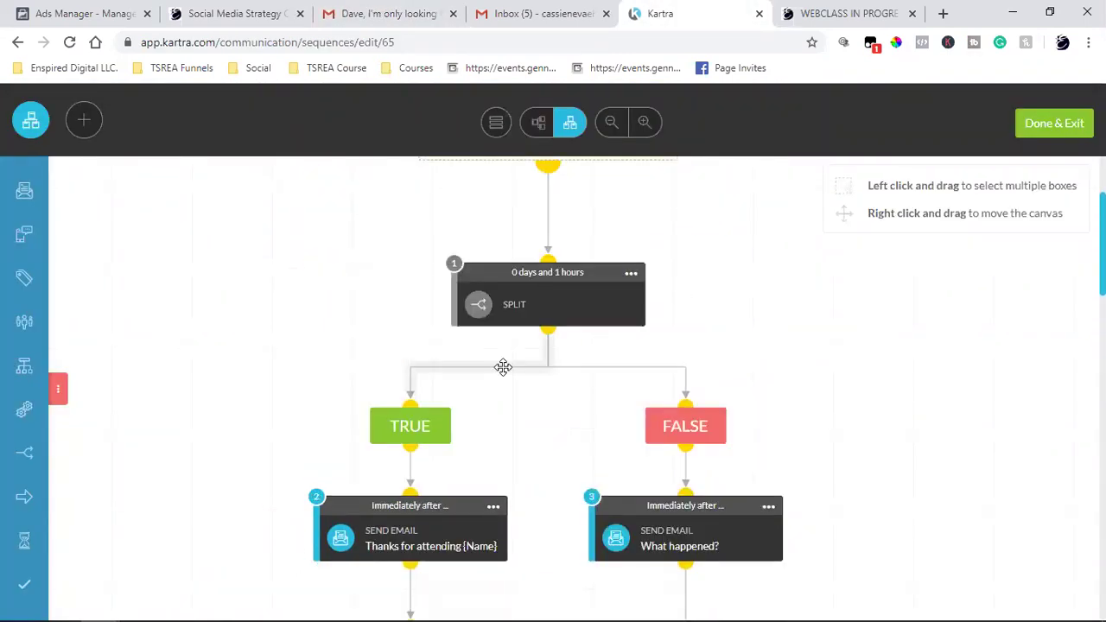
scroll(514, 354, down, 2)
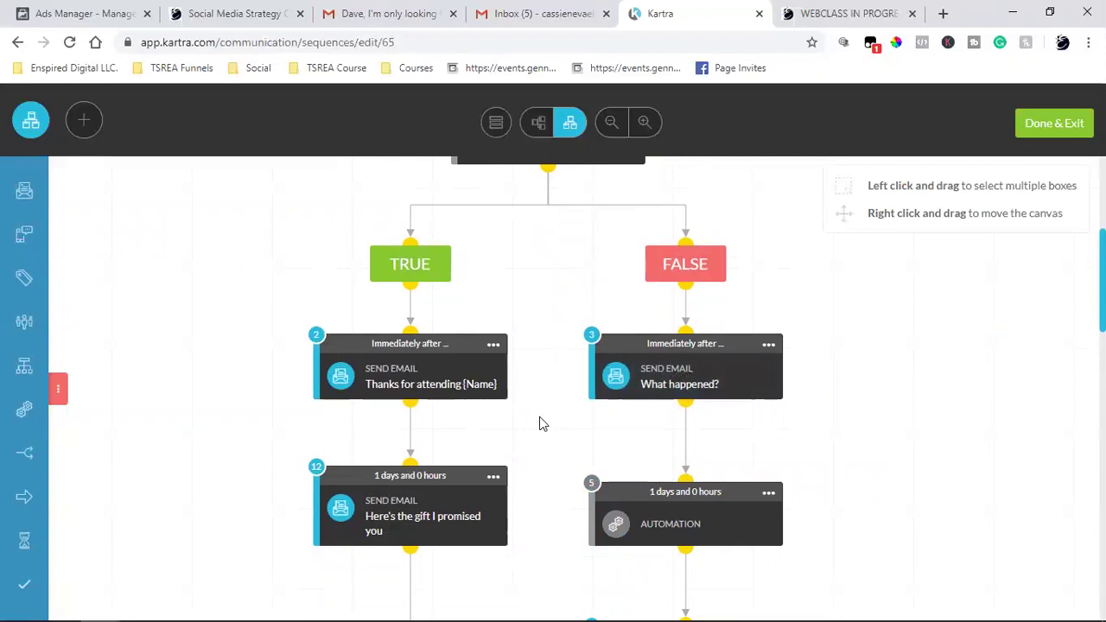
Exit the sequence editor and list the lead tags in the TSREA Training Course category
click(1046, 138)
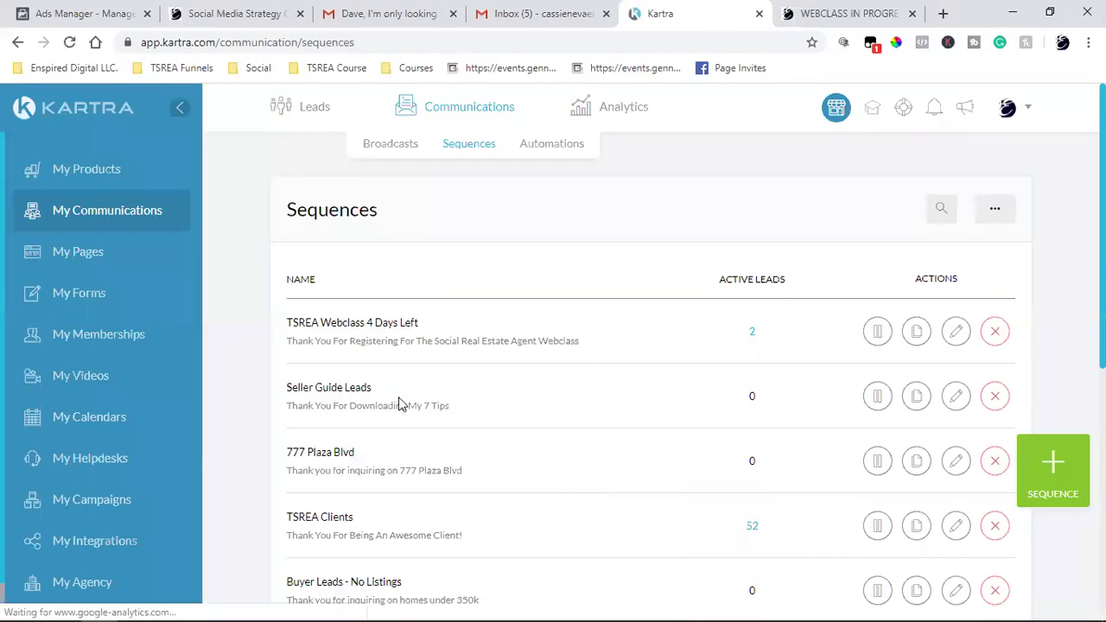
mouse_move(315, 120)
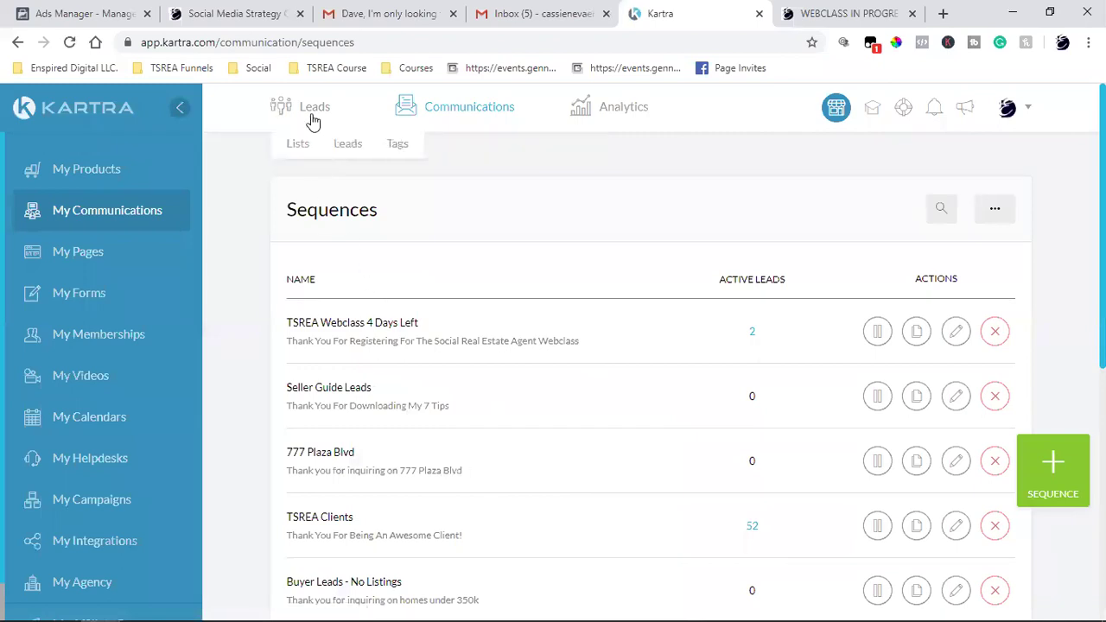
click(397, 144)
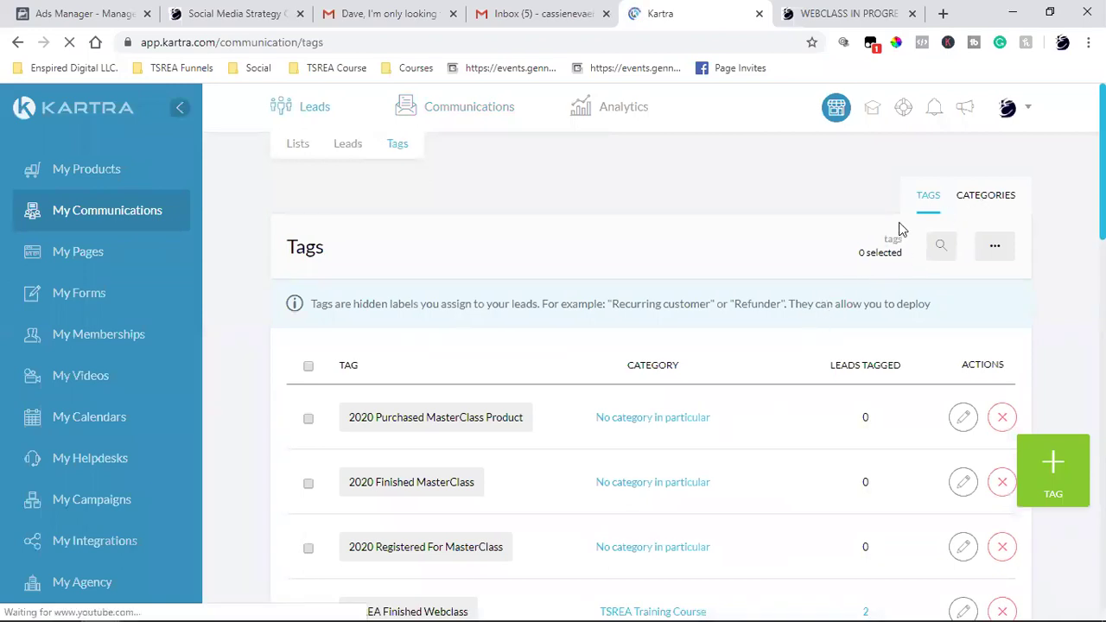
click(990, 199)
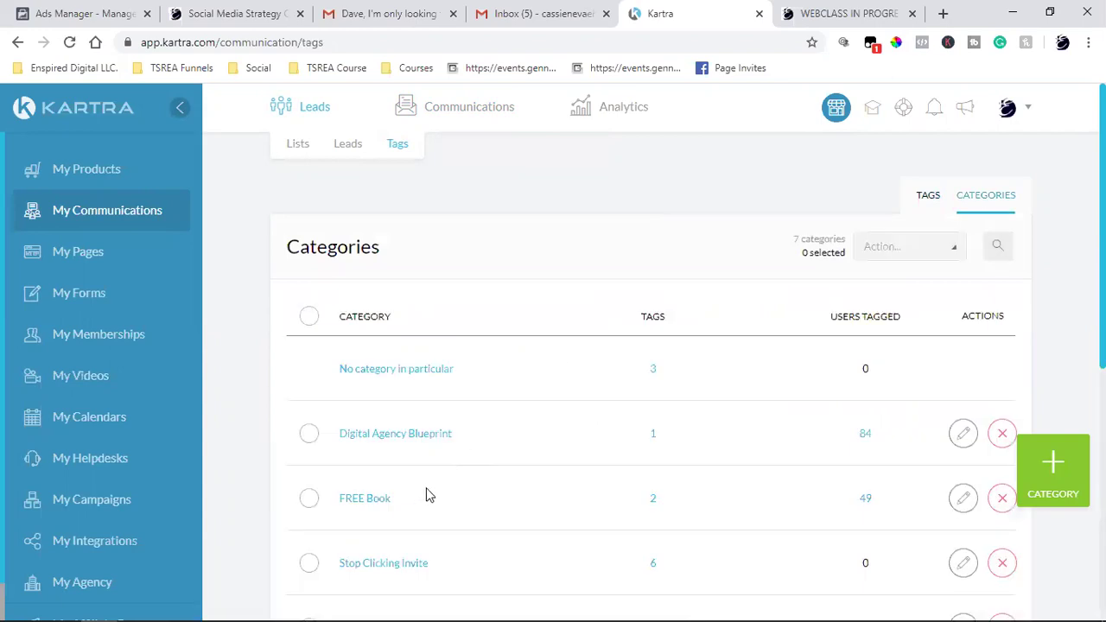
scroll(428, 494, down, 2)
click(412, 471)
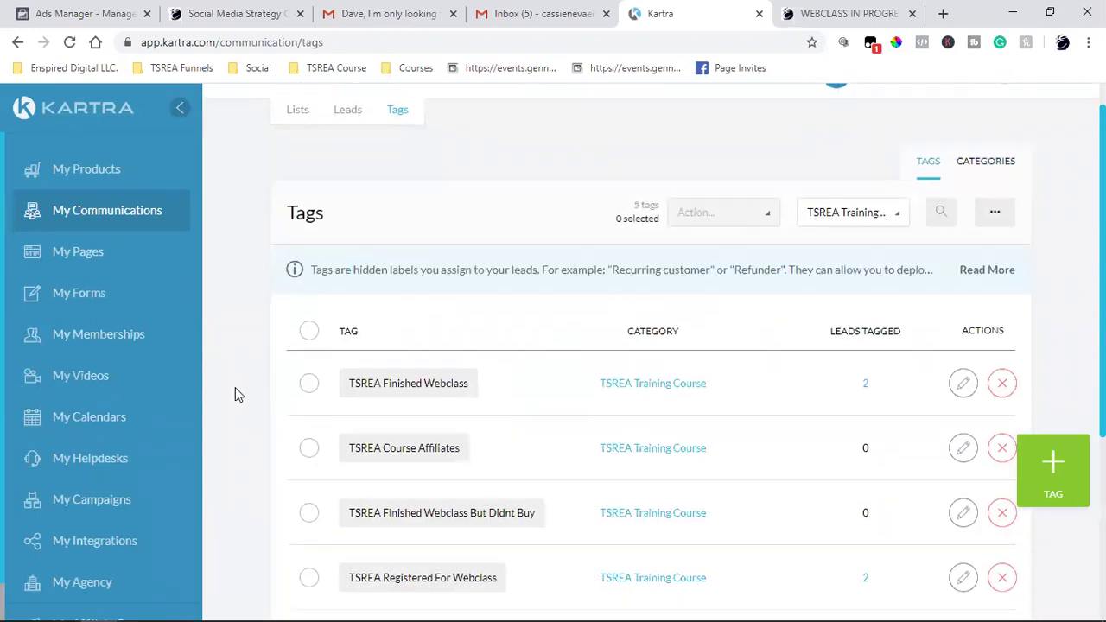
Examine the category's tags and highlight the "TSREA Finished Webclass" tag name
scroll(238, 394, down, 2)
triple_click(415, 242)
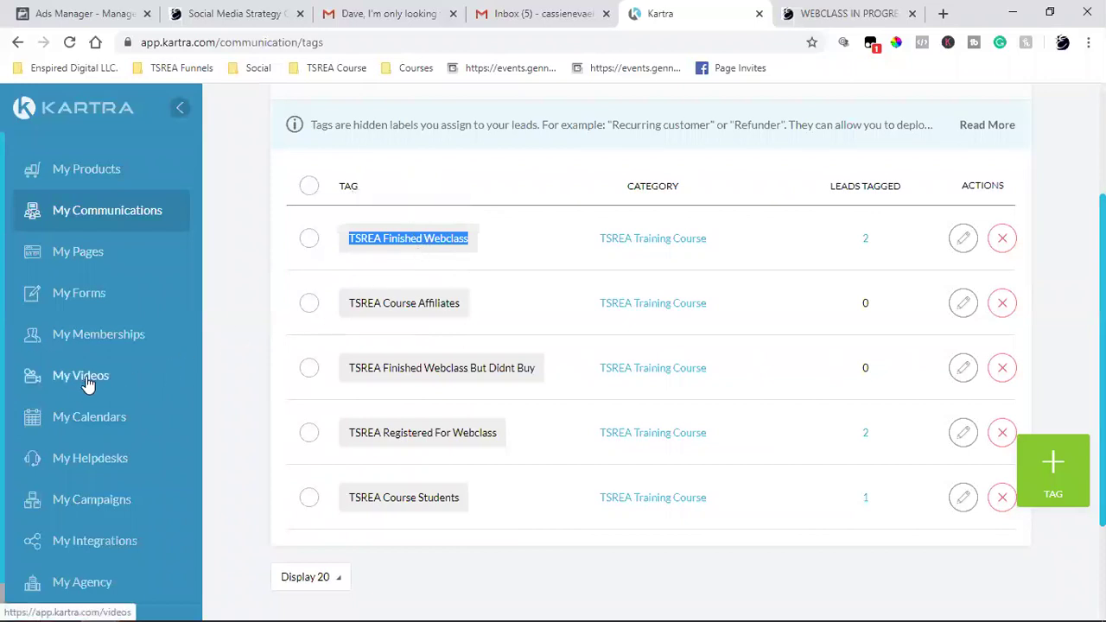
triple_click(399, 235)
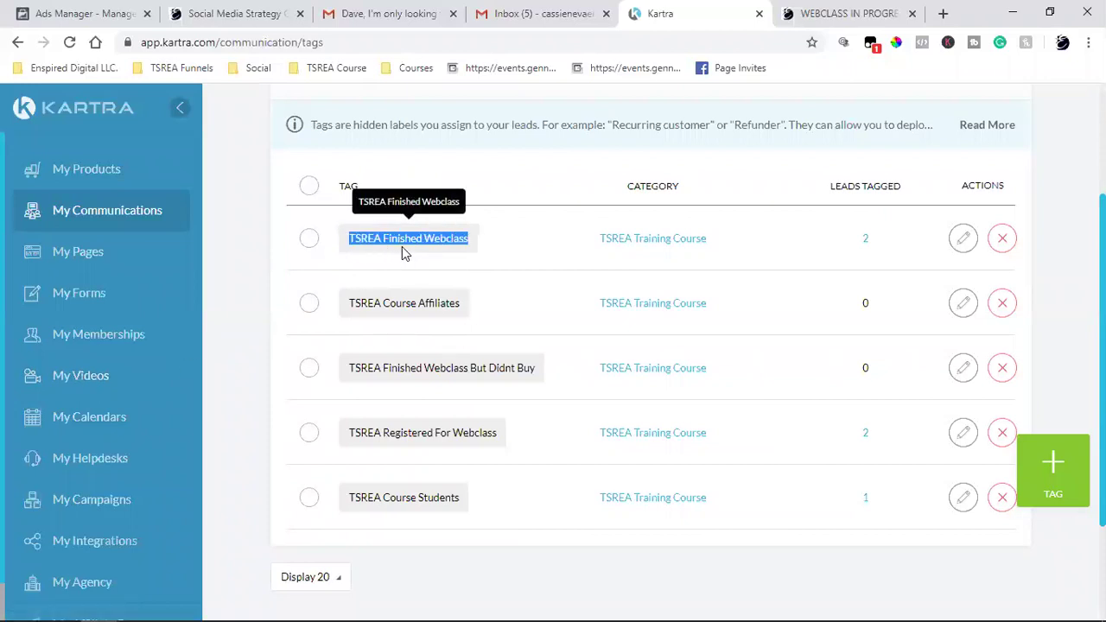
triple_click(409, 242)
triple_click(409, 242)
Open the configuration of the "TSREA Book TY Schedule Call" video, keeping its name and category
click(102, 383)
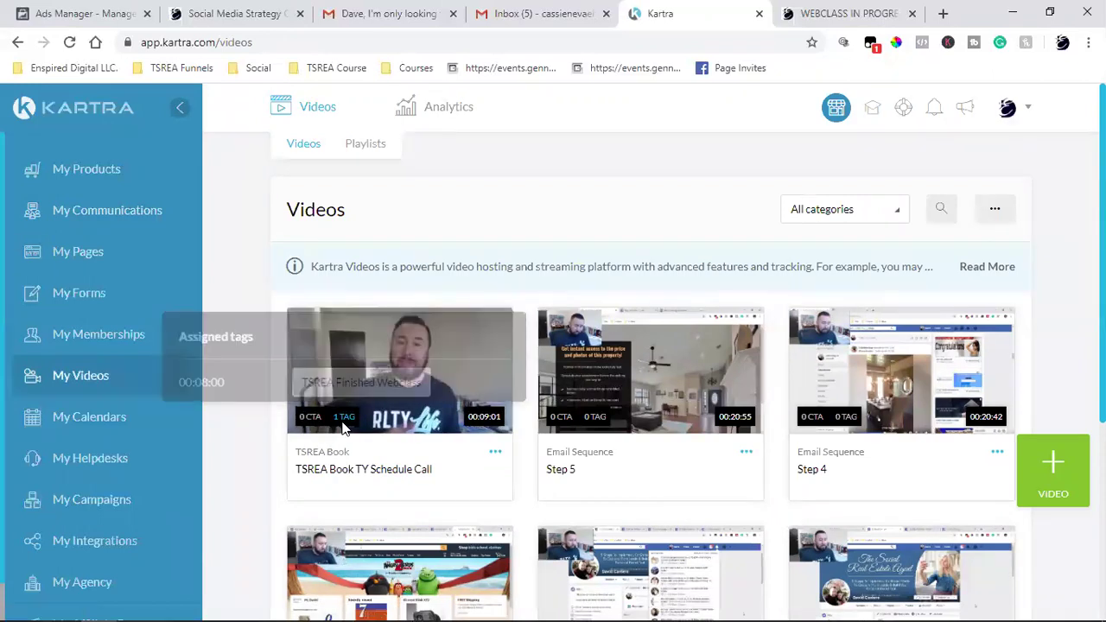
click(496, 453)
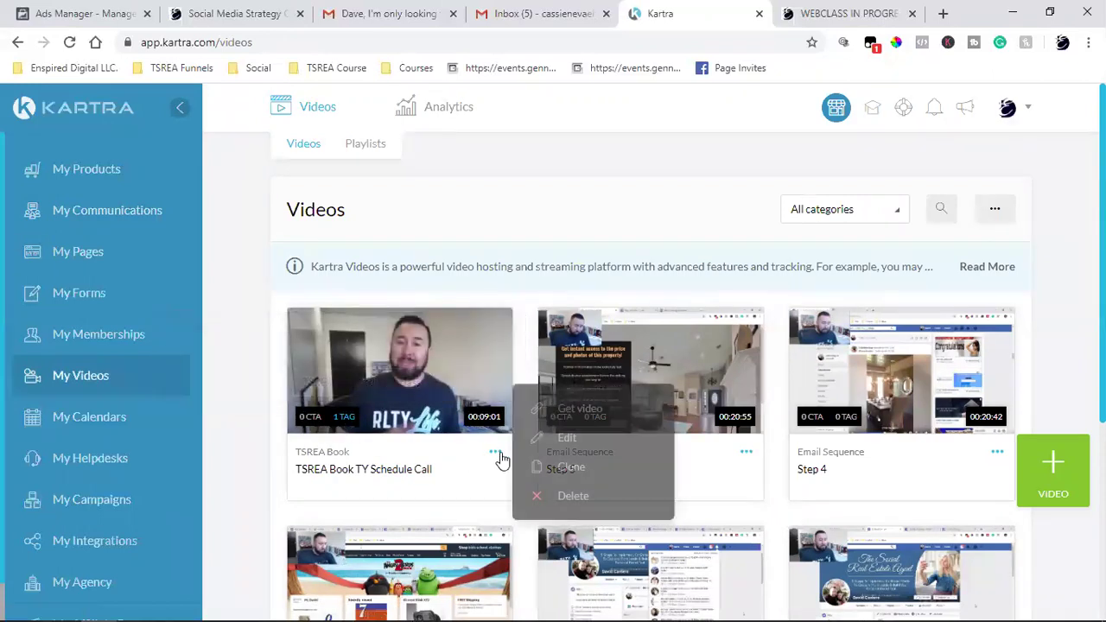
click(612, 435)
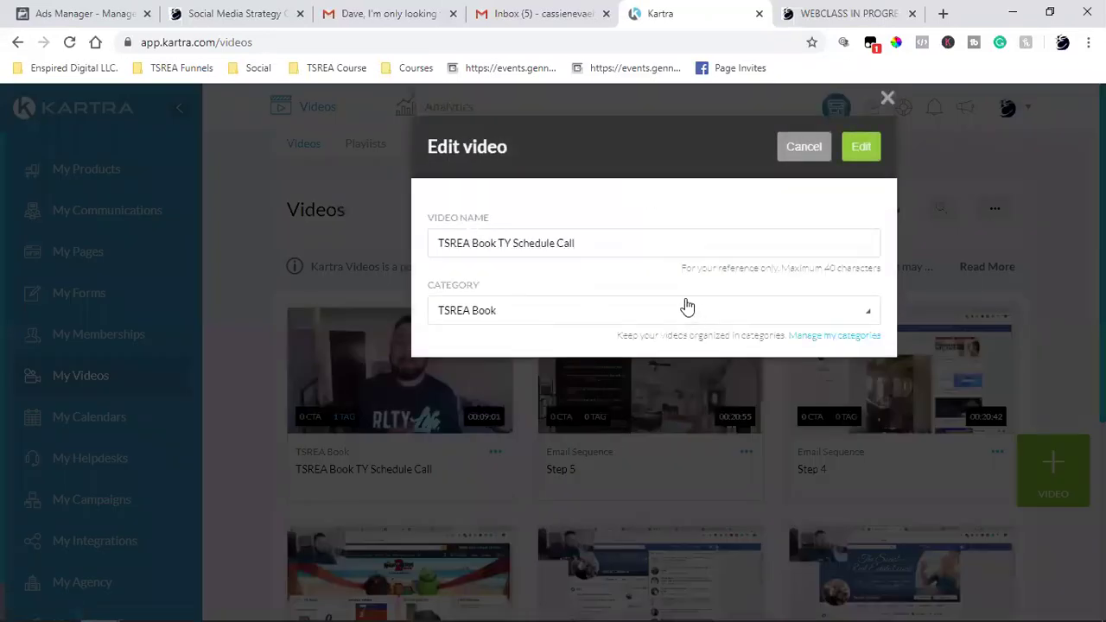
click(860, 148)
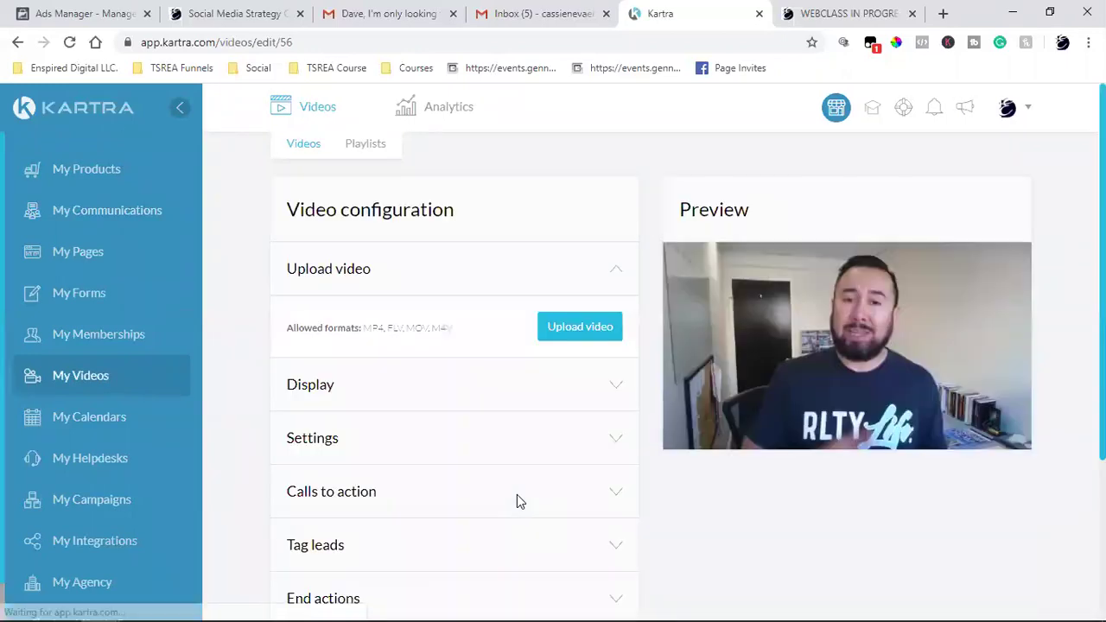
Expand the video's lead tagging settings and open the timed "TSREA Finished Webclass" tag assignment for editing
scroll(515, 497, down, 2)
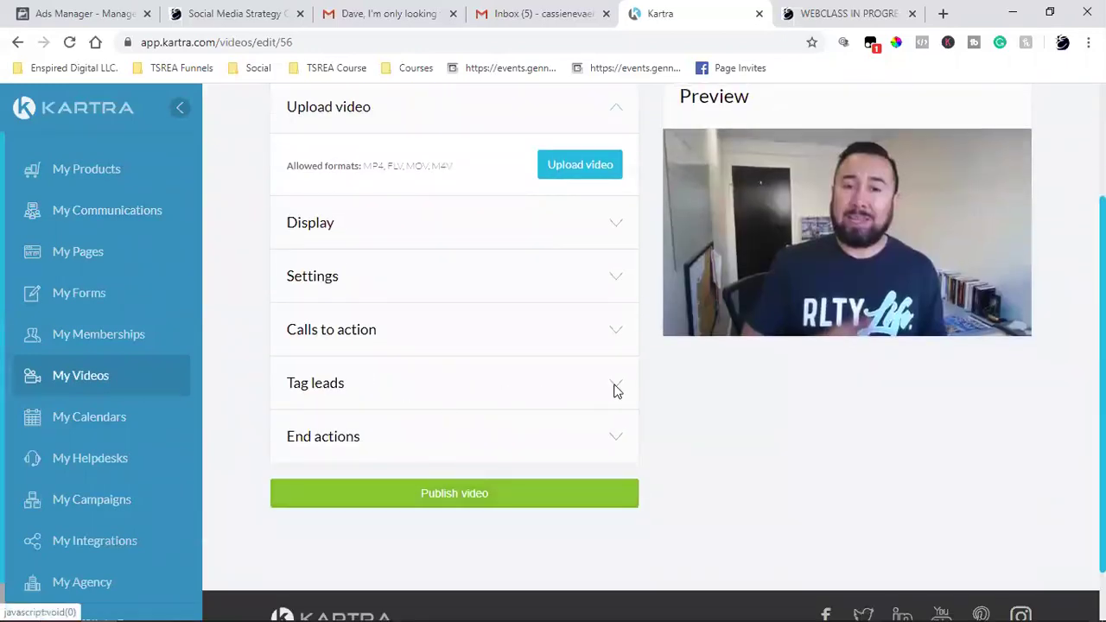
click(614, 390)
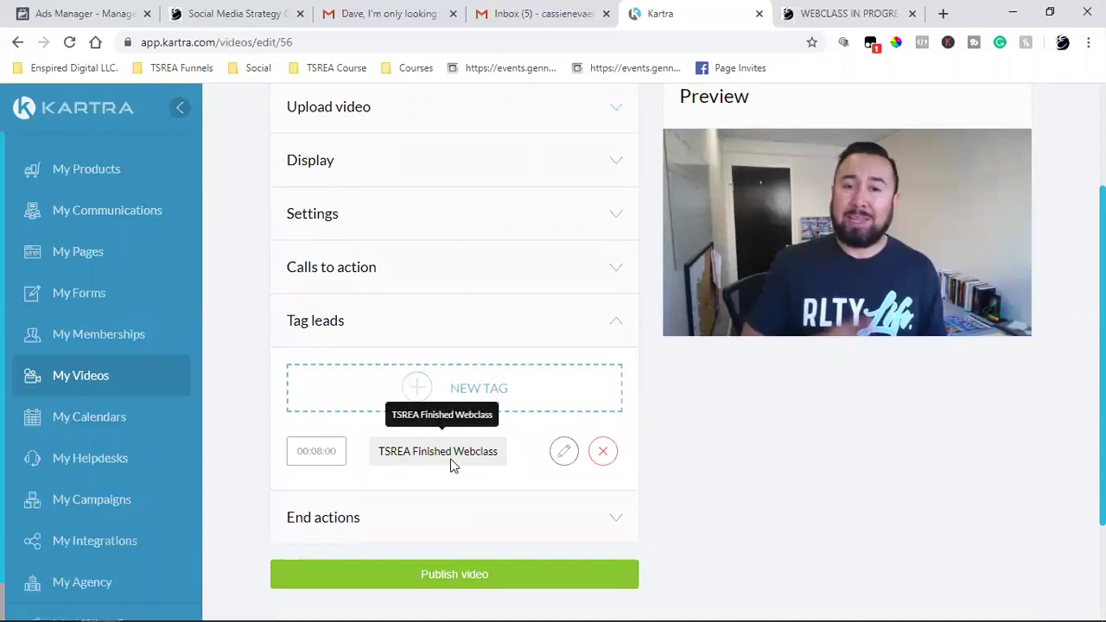
click(561, 451)
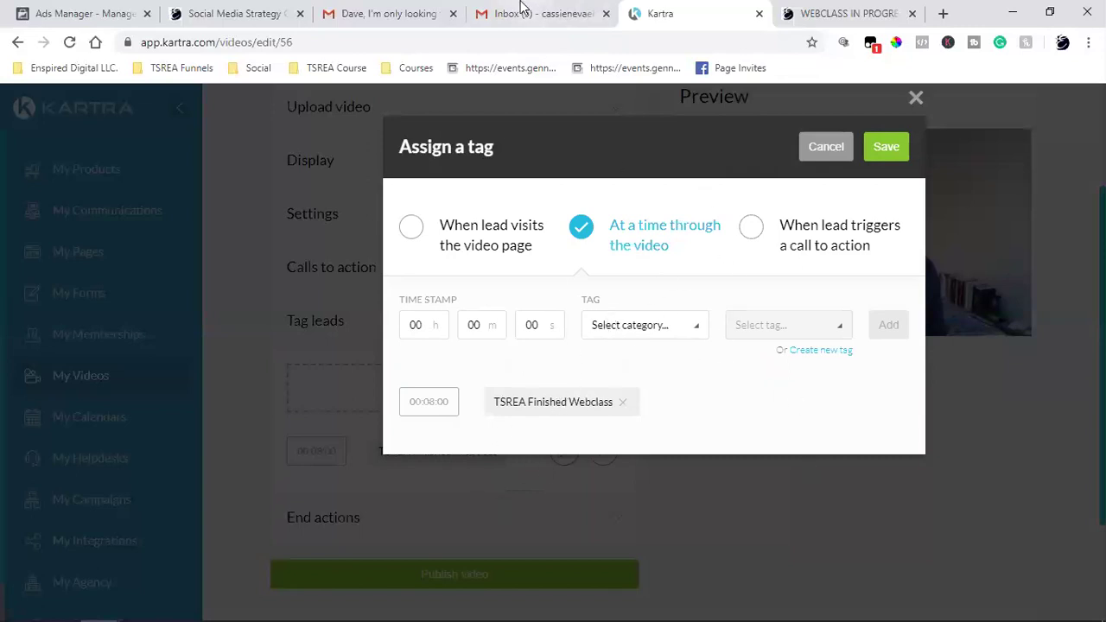
Switch to the first Gmail inbox and mark the open "I'm only looking for the 1 percent" email as unread
click(388, 14)
scroll(511, 423, up, 10)
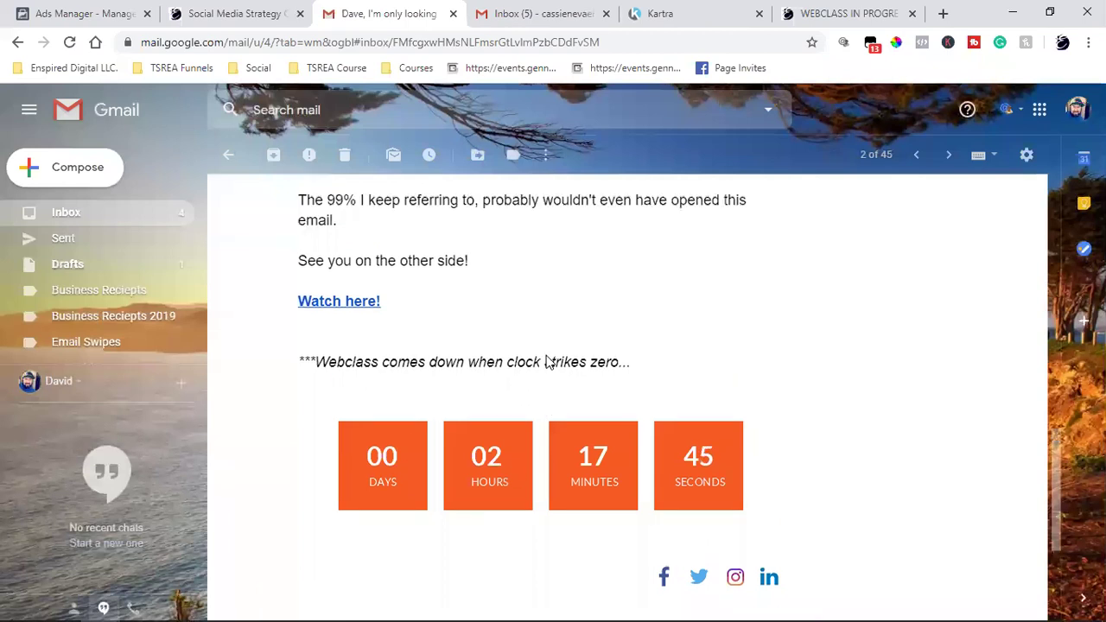
click(393, 155)
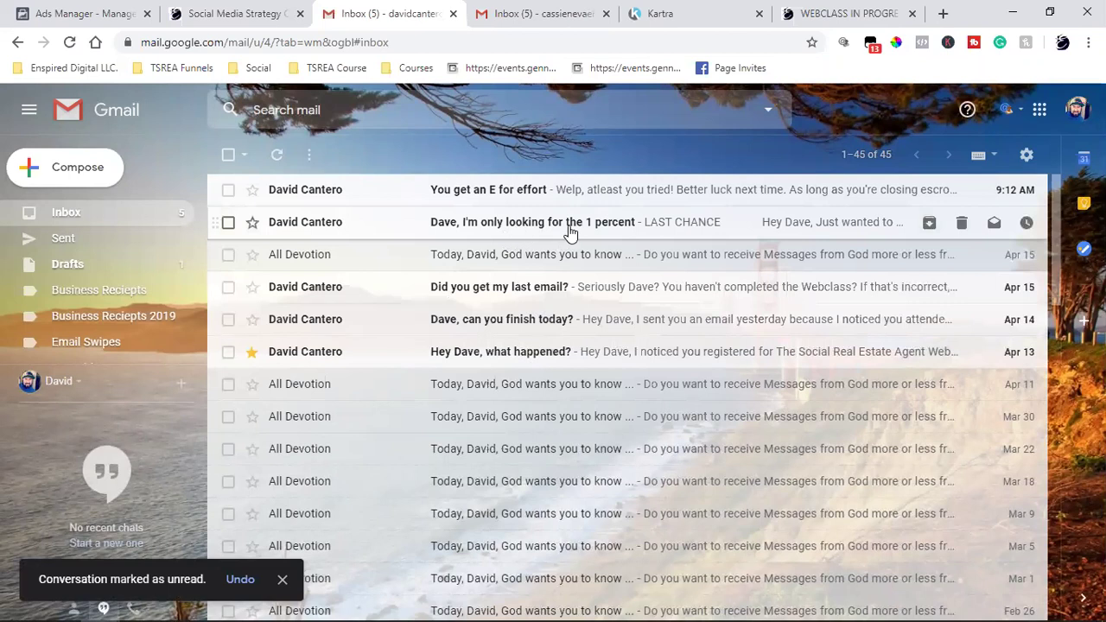
Open the "You get an E for effort" email and read it through to the YouTube subscribe image
click(471, 192)
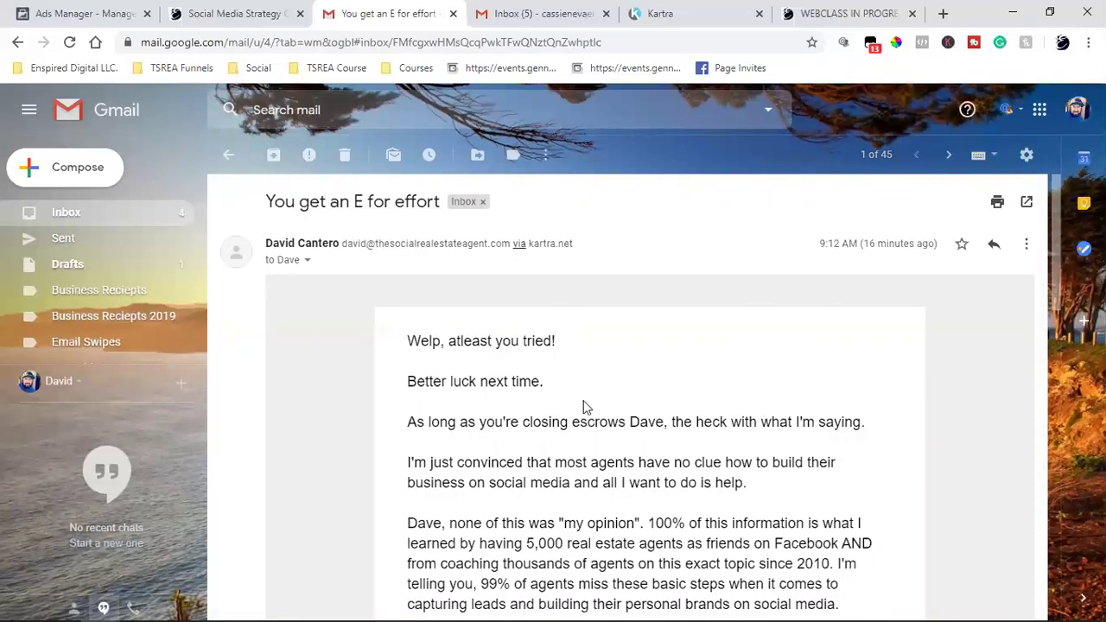
scroll(490, 419, down, 2)
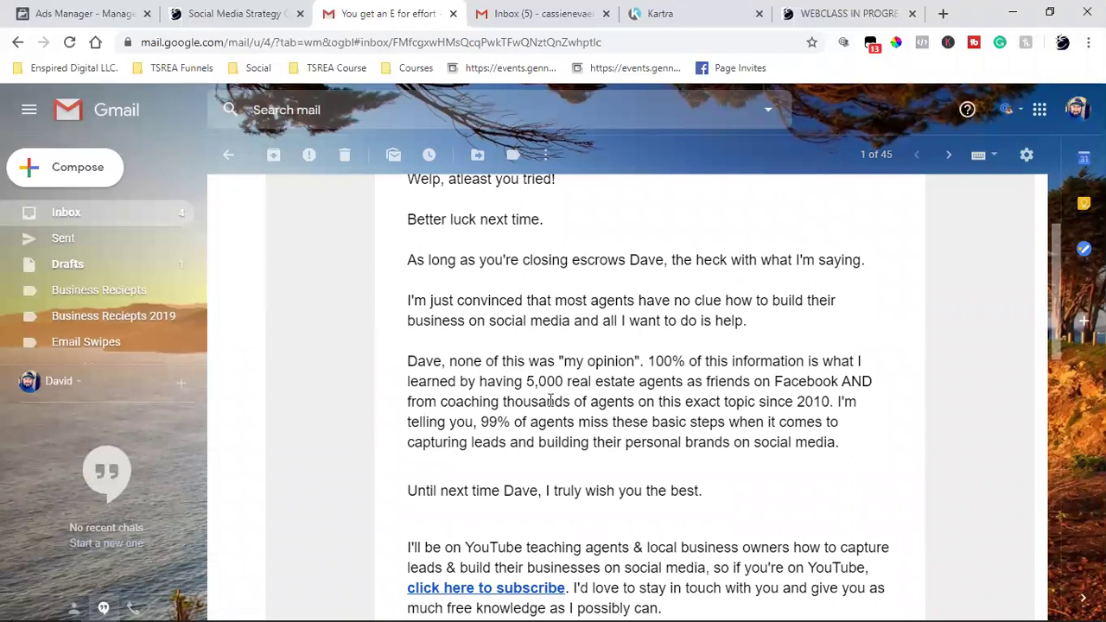
drag(471, 377, 554, 400)
scroll(555, 399, down, 2)
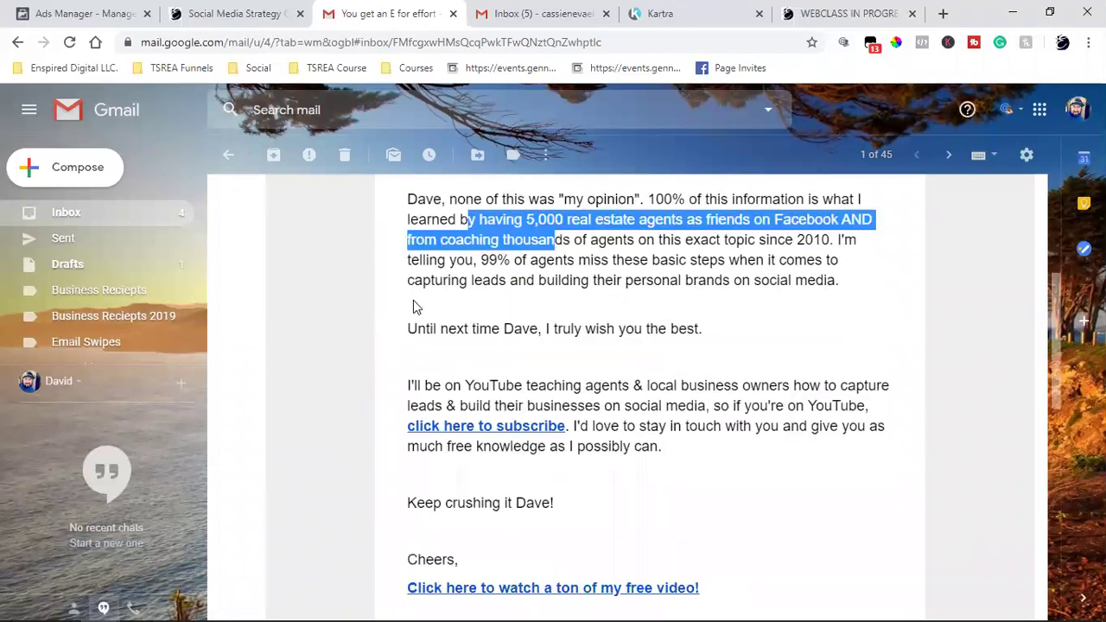
scroll(413, 300, down, 2)
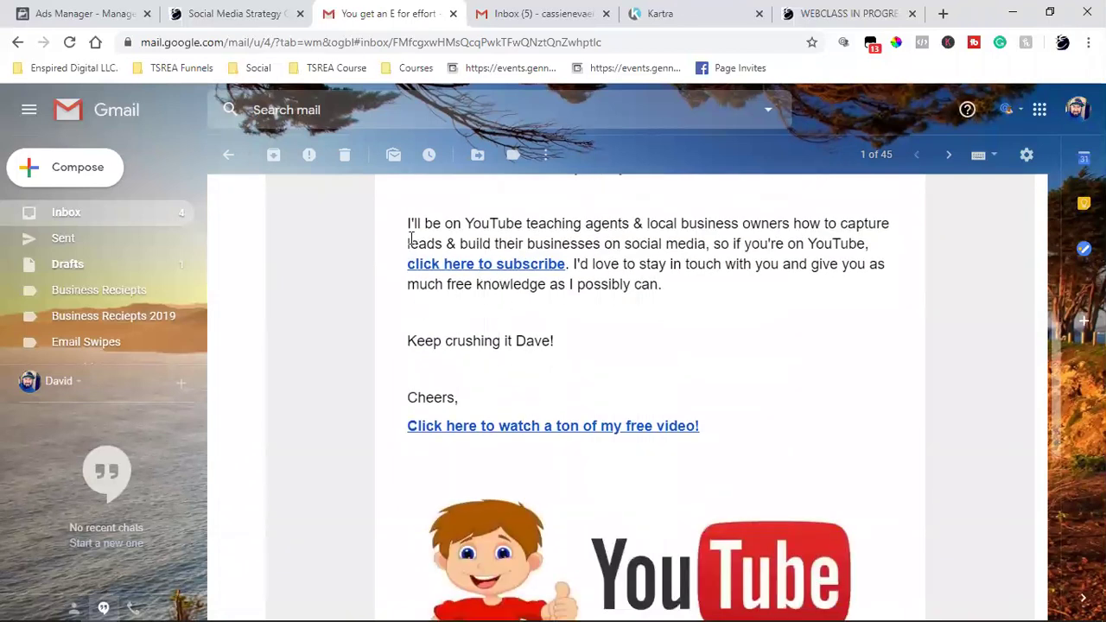
click(674, 292)
scroll(652, 406, down, 4)
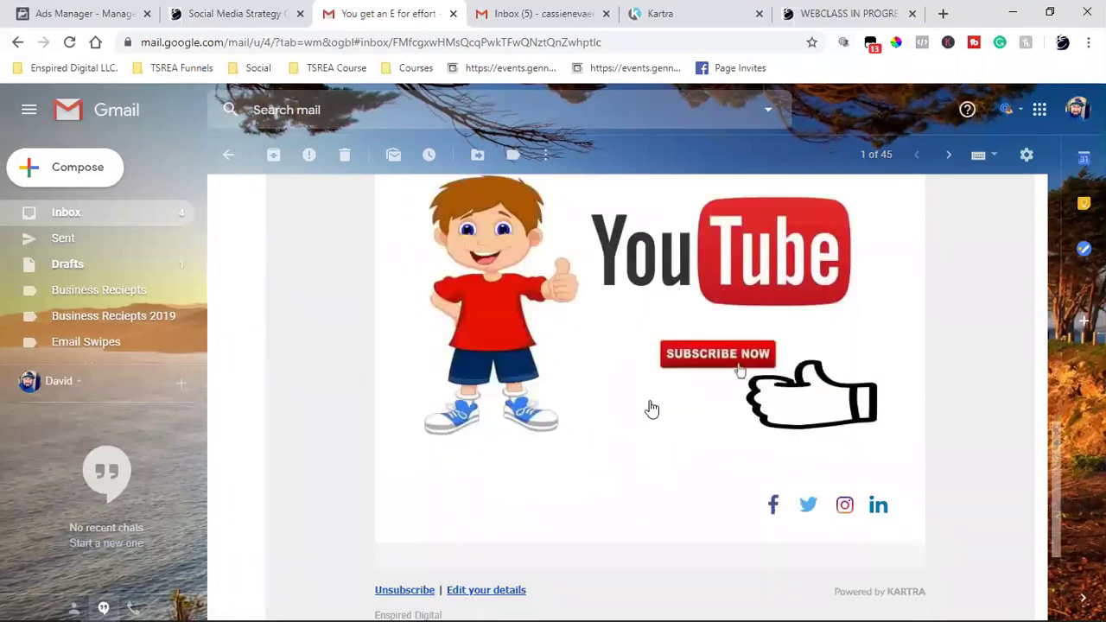
Switch to Kartra, cancel the tag assignment, and open the "TSREA Webclass 4 Days Left" sequence for editing with its name and description kept
scroll(648, 407, up, 4)
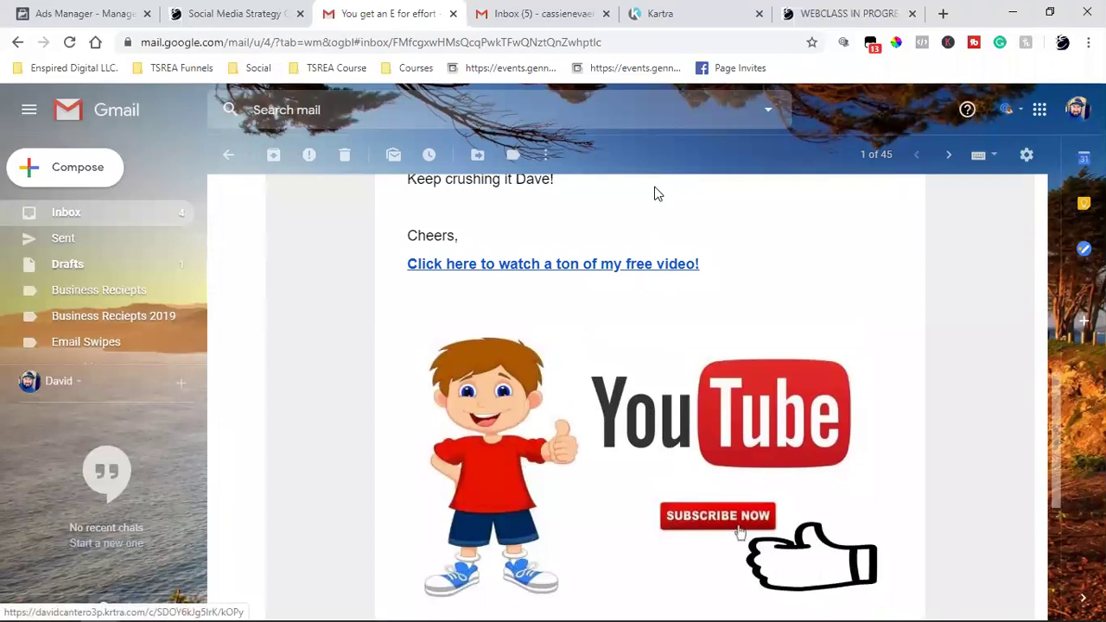
click(644, 13)
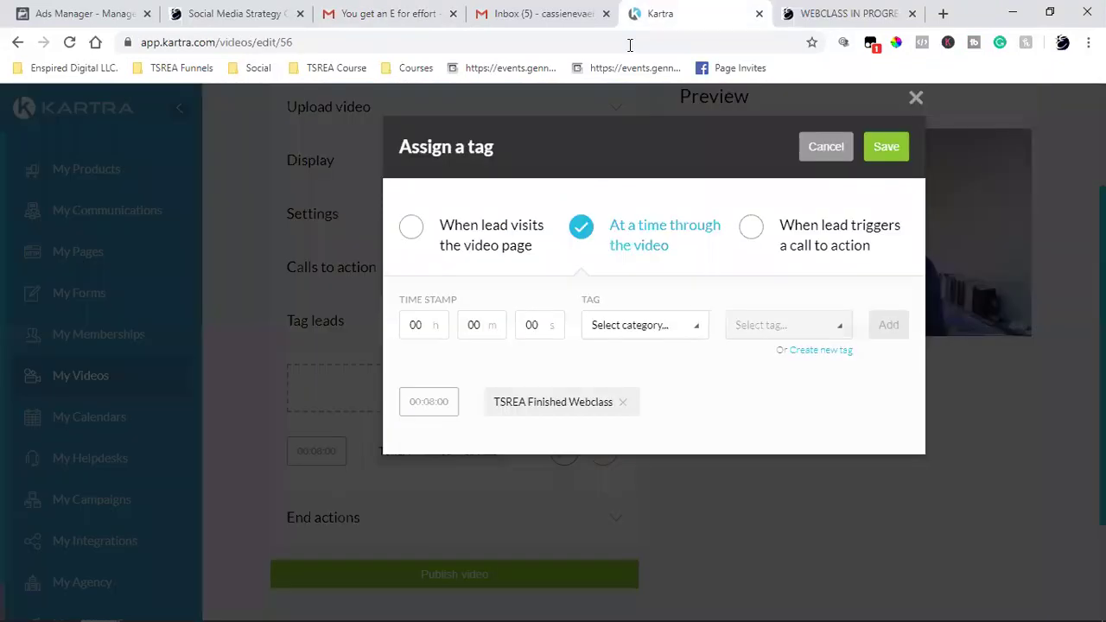
click(825, 147)
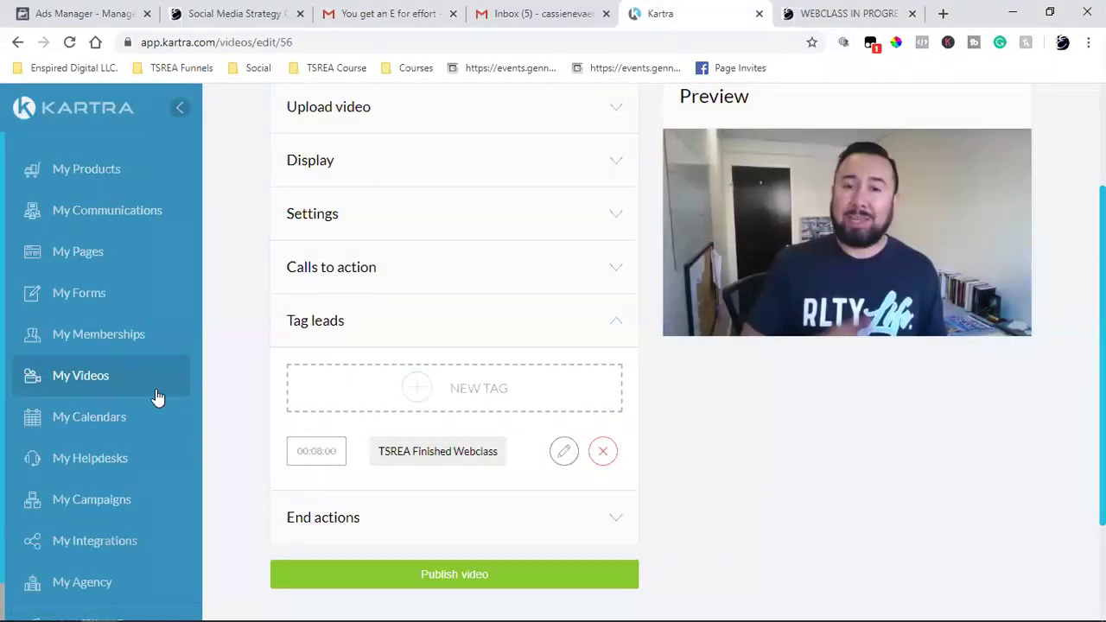
click(95, 212)
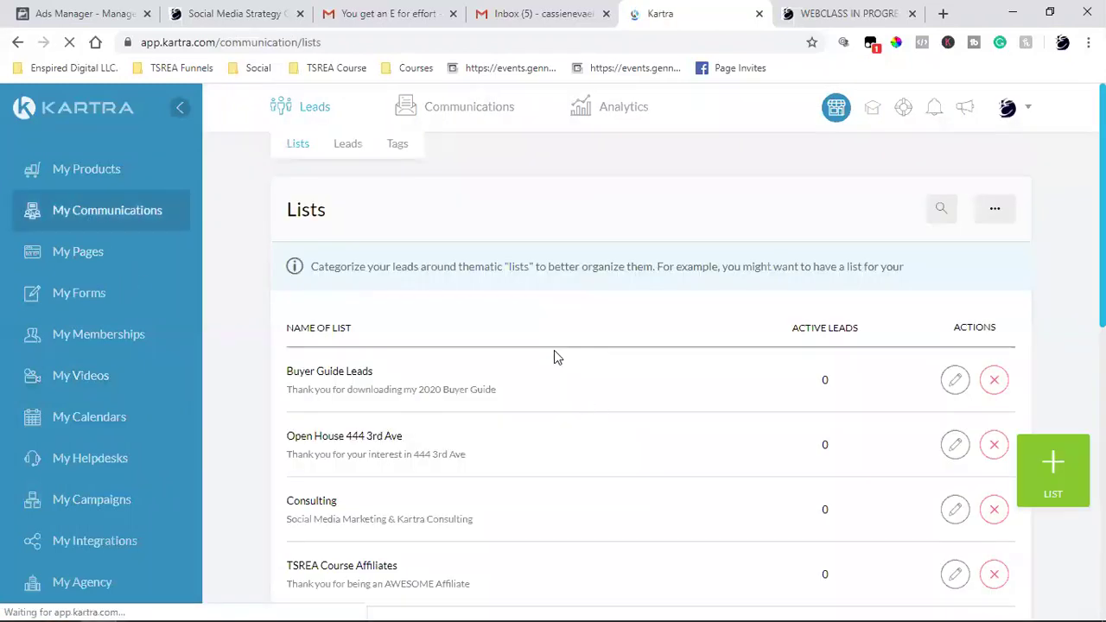
click(456, 143)
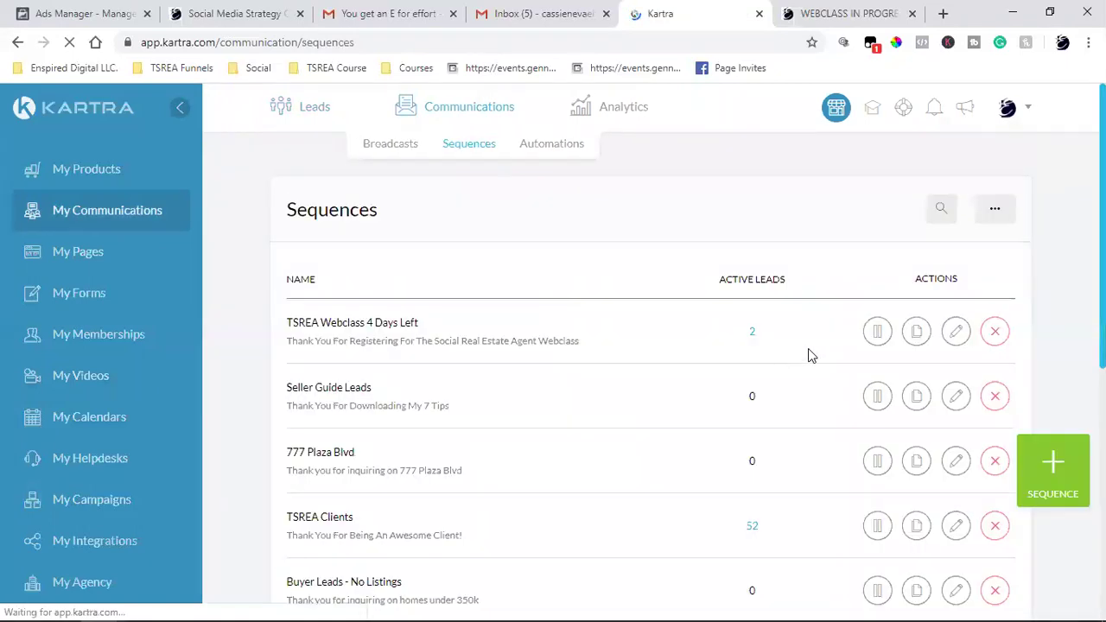
click(954, 331)
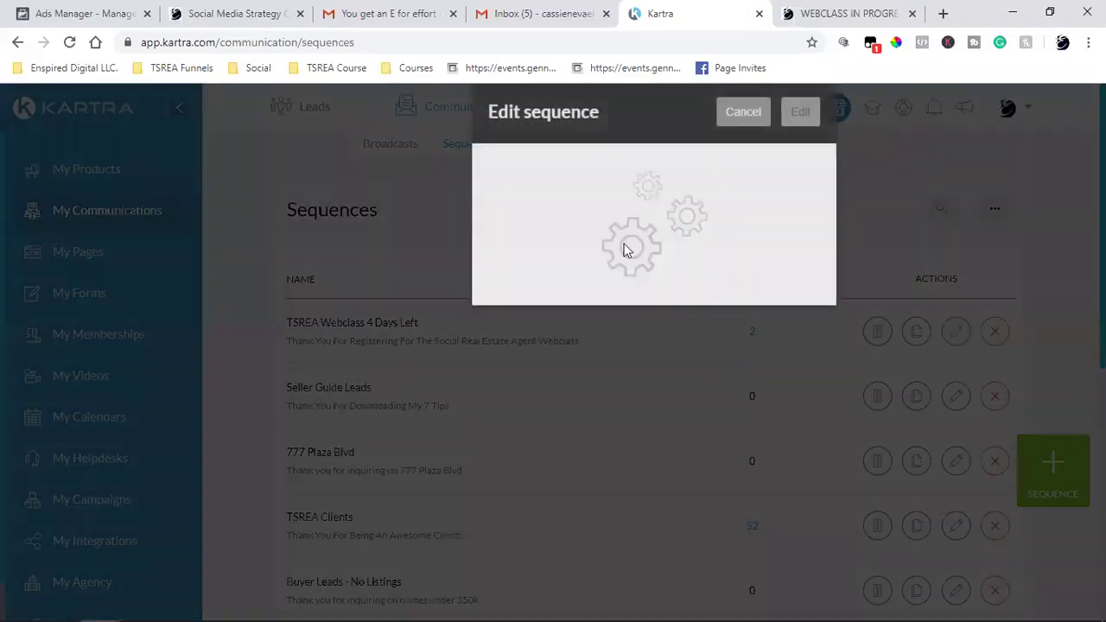
click(800, 146)
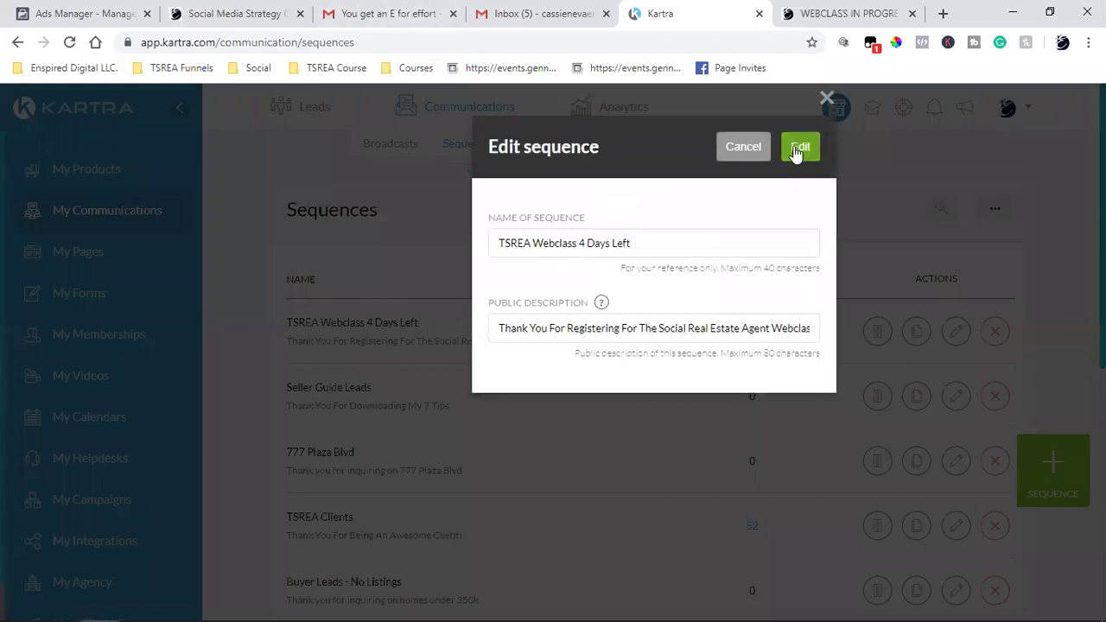
Switch to the first Gmail inbox and mark the open "You get an E for effort" email as unread
click(389, 13)
scroll(475, 333, up, 10)
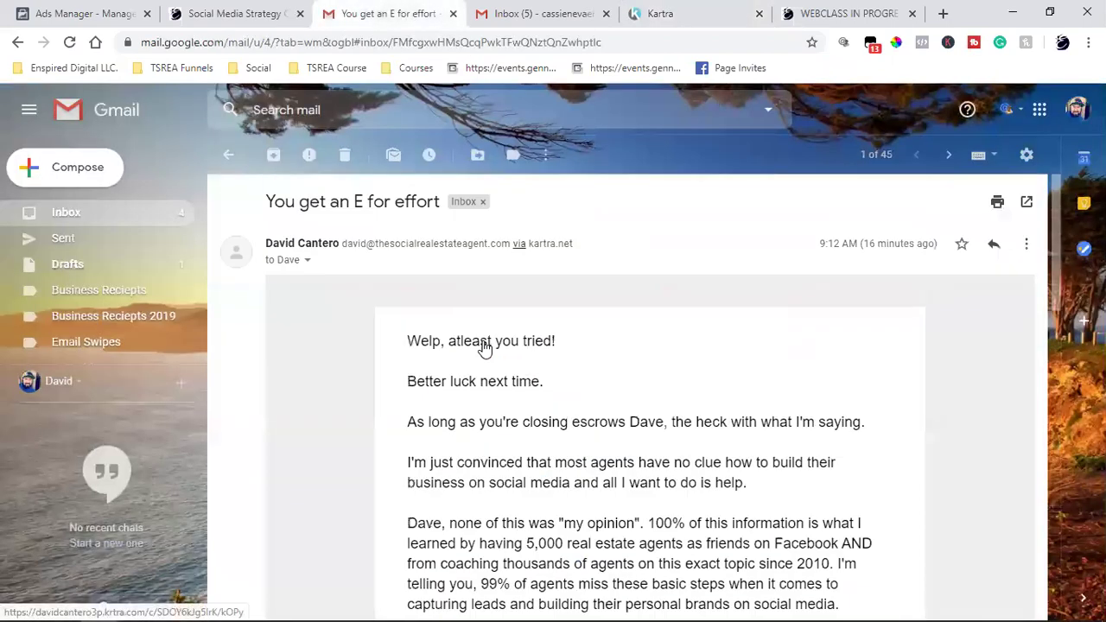
click(393, 154)
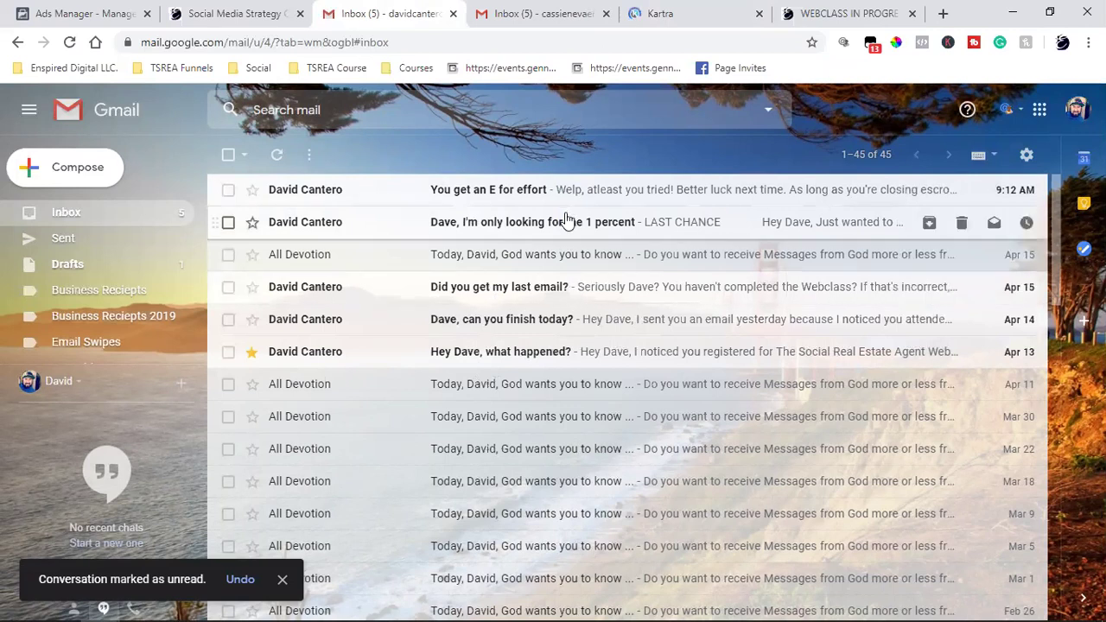
Return to the Kartra sequence, collapse the action list, and open automation step 7 in the FALSE branch for editing
click(658, 13)
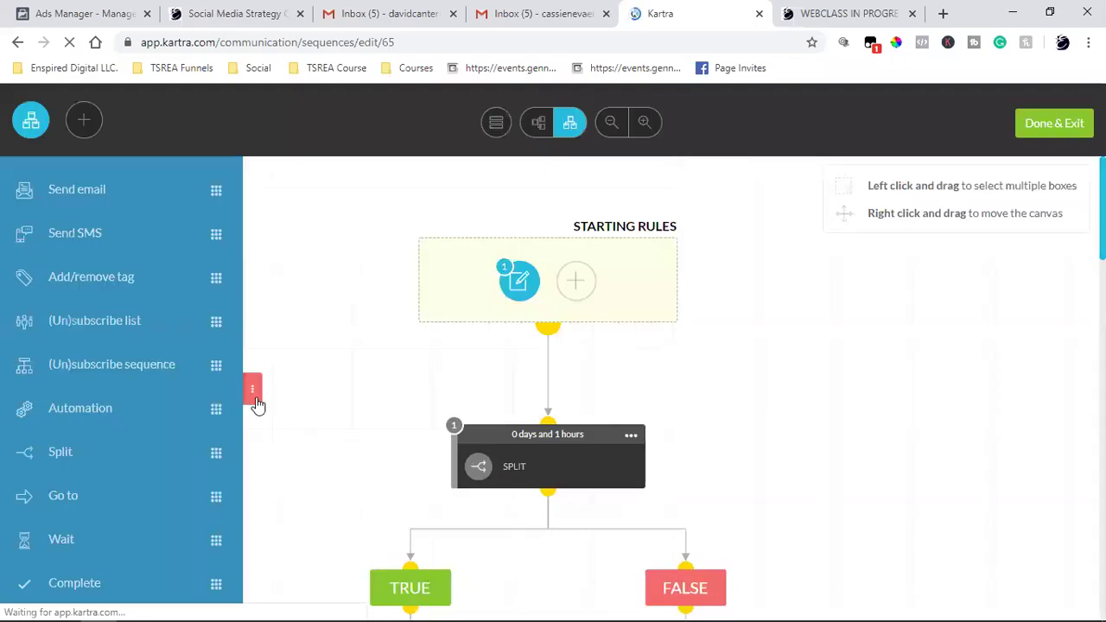
click(252, 390)
scroll(679, 400, down, 2)
scroll(812, 407, down, 4)
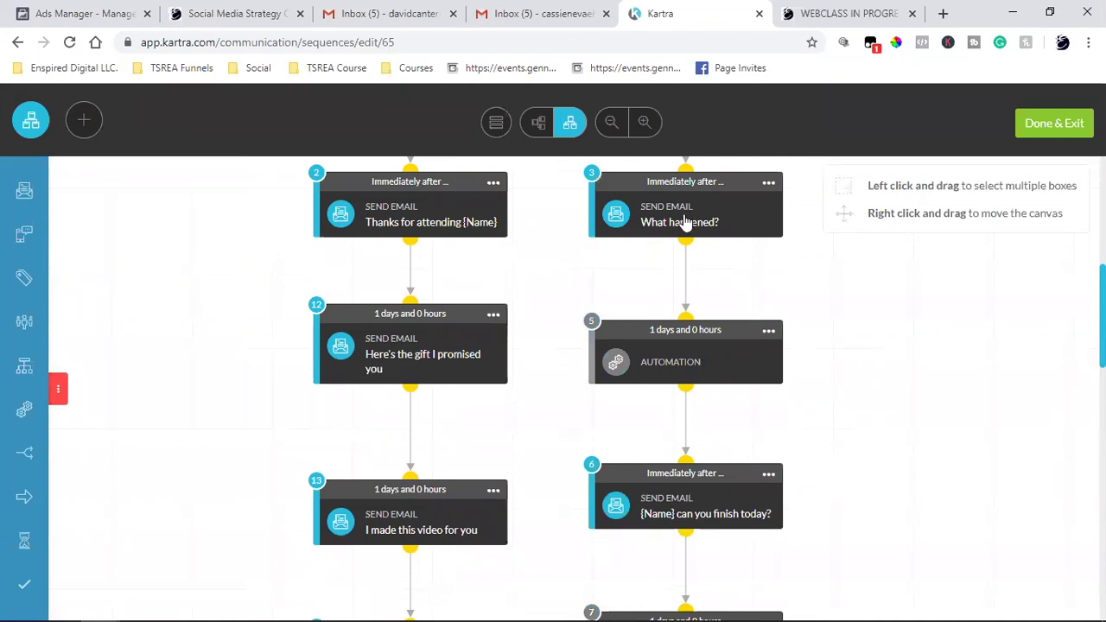
scroll(741, 351, down, 4)
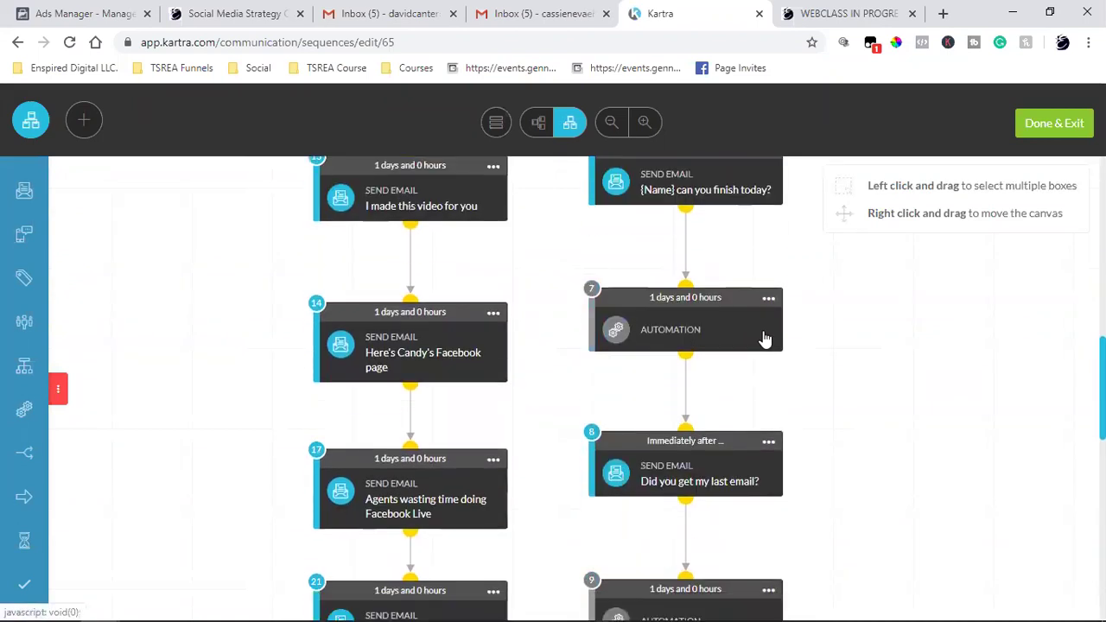
click(769, 298)
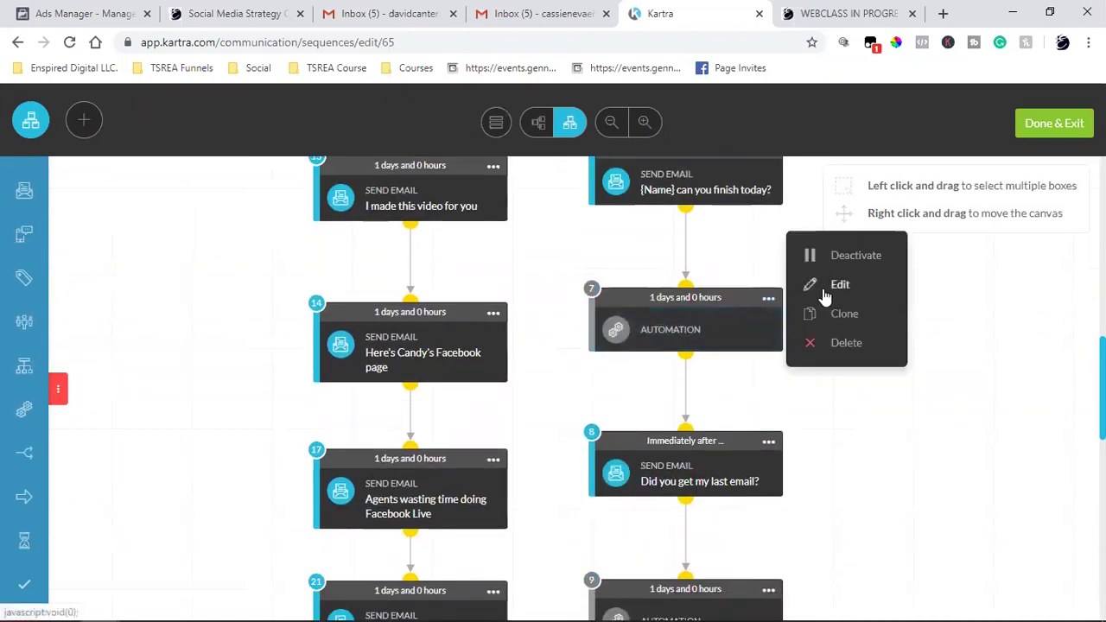
click(816, 289)
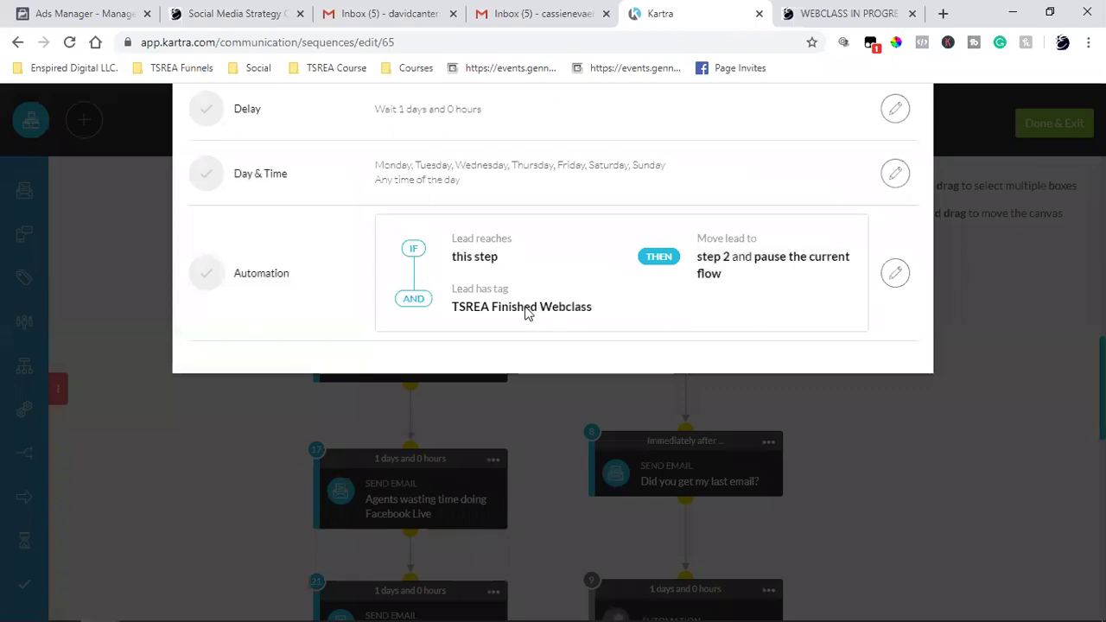
Examine the automation's "TSREA Finished Webclass" tag condition and its resulting move action, then close the automation without changes
scroll(526, 308, up, 2)
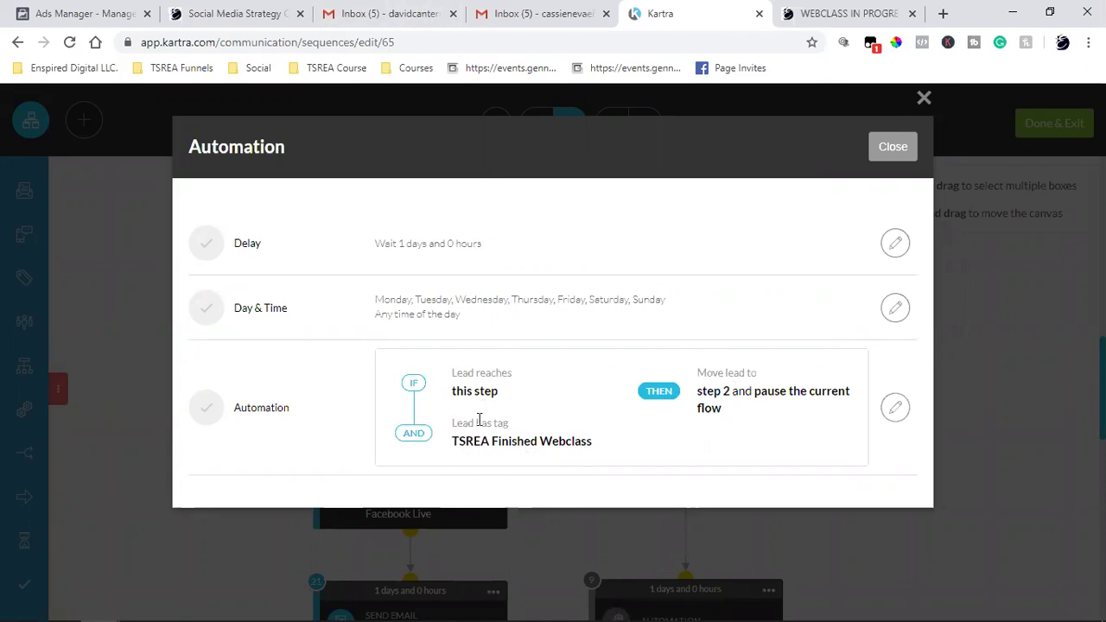
triple_click(497, 442)
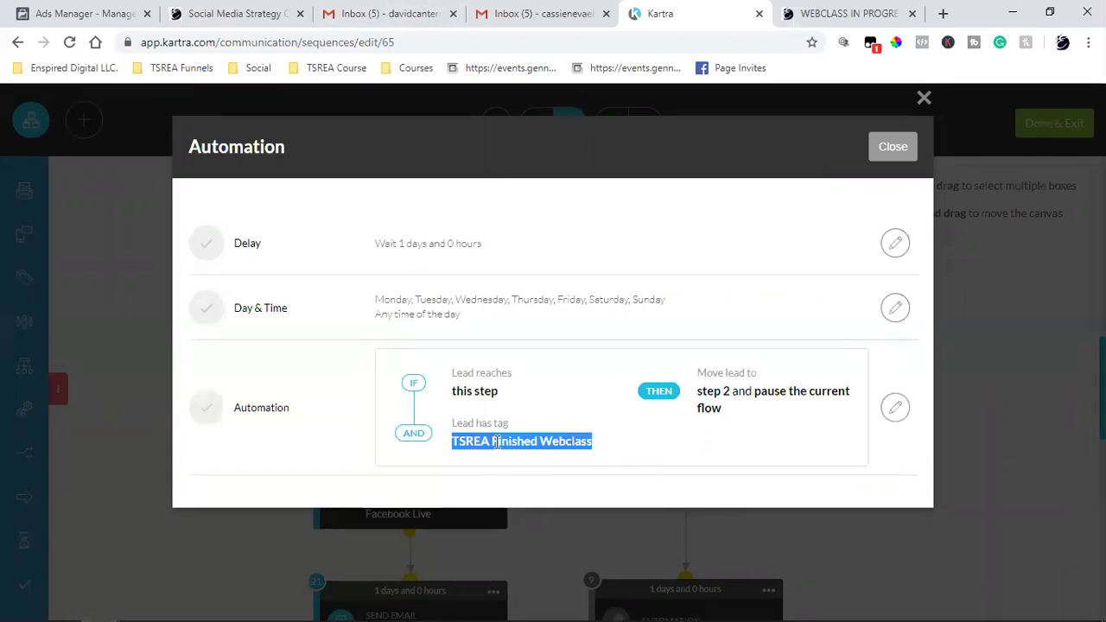
click(715, 387)
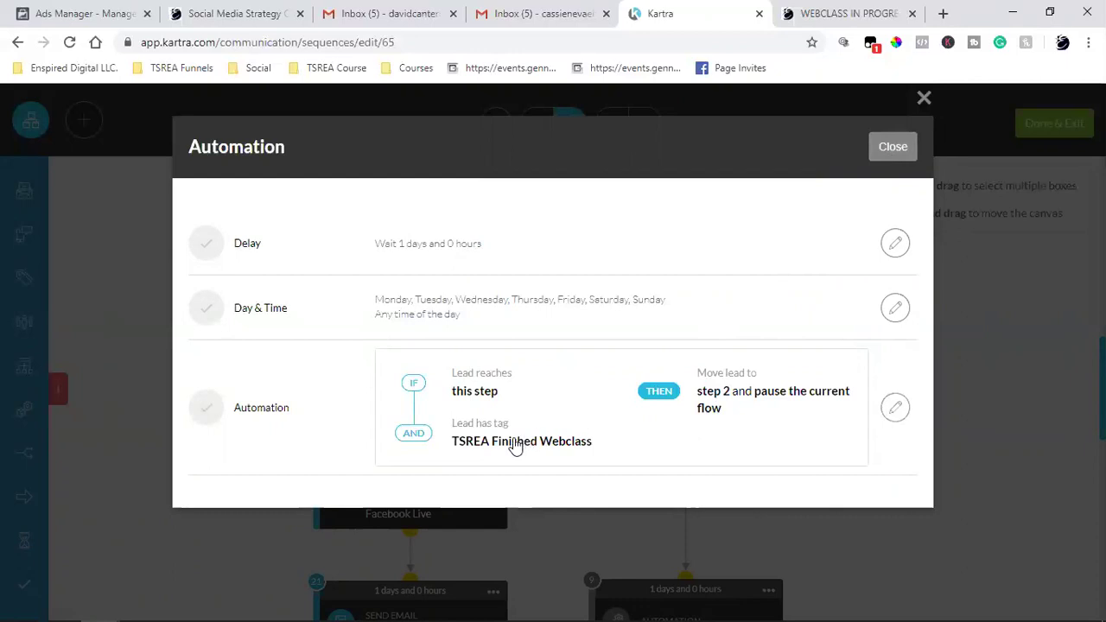
key(Escape)
Review the TRUE and FALSE branches down to the "I'm only looking for the 1 percent" email and show that step's options
scroll(459, 377, up, 5)
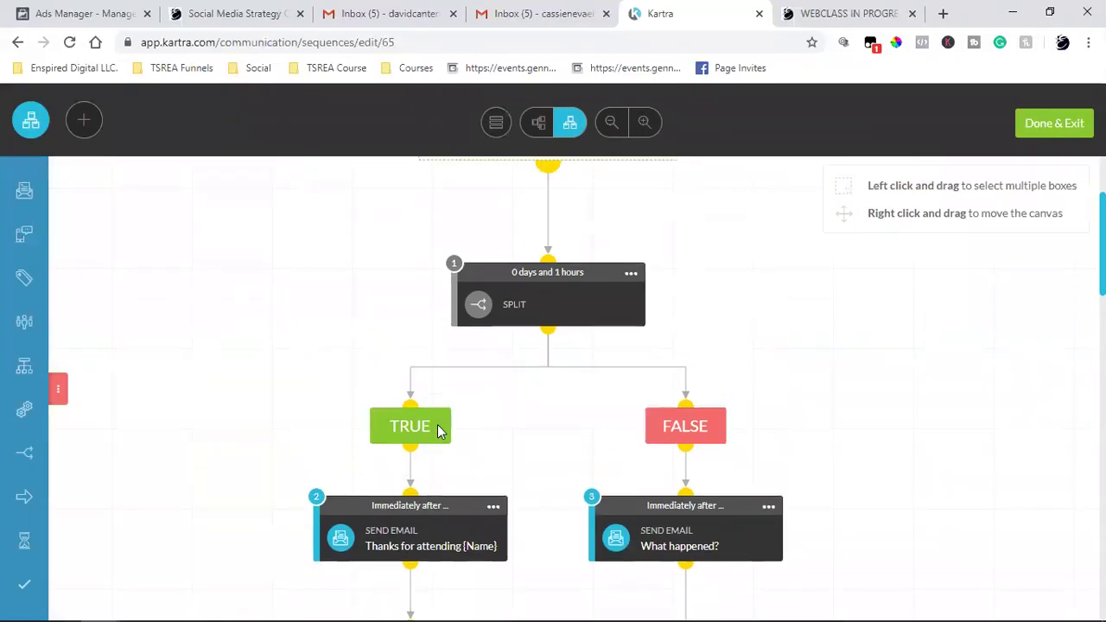
scroll(438, 430, down, 2)
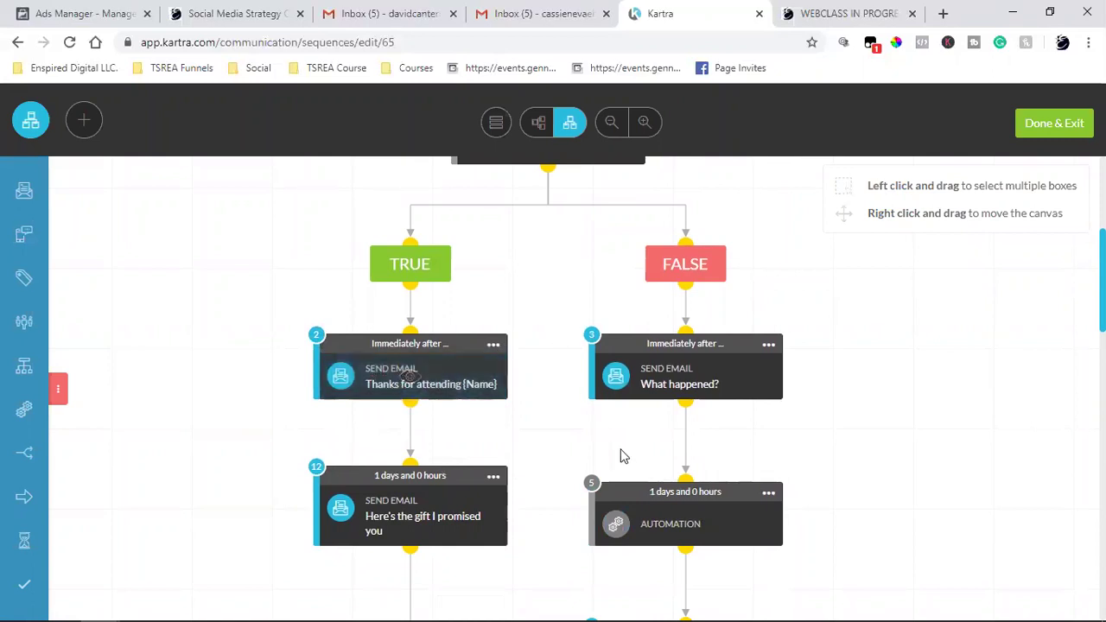
scroll(695, 406, down, 2)
scroll(731, 363, up, 2)
scroll(731, 361, down, 4)
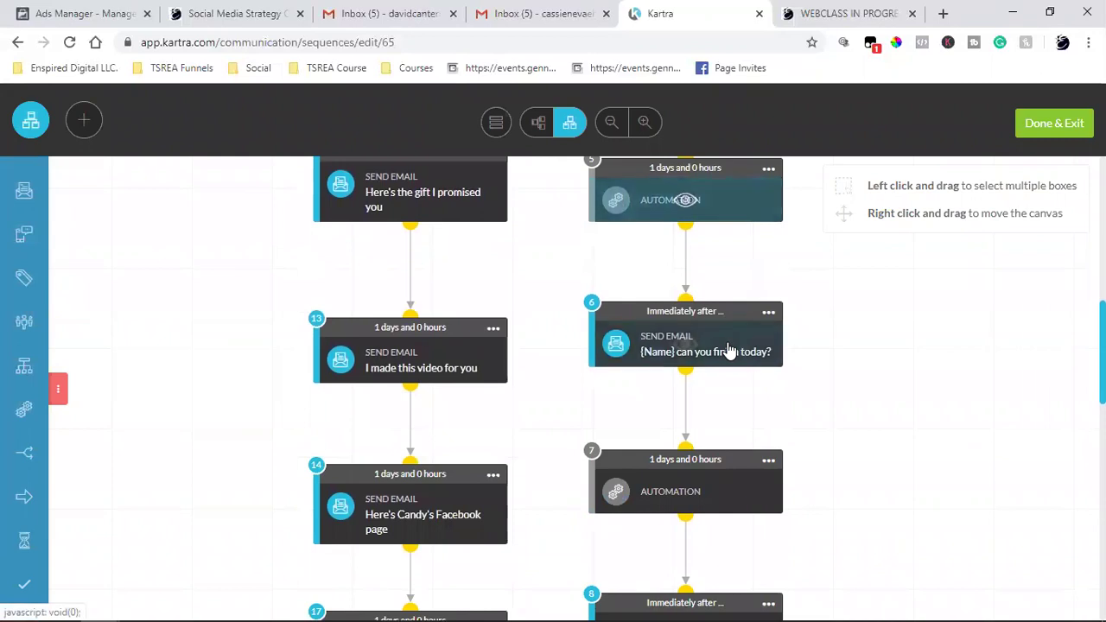
scroll(731, 351, down, 3)
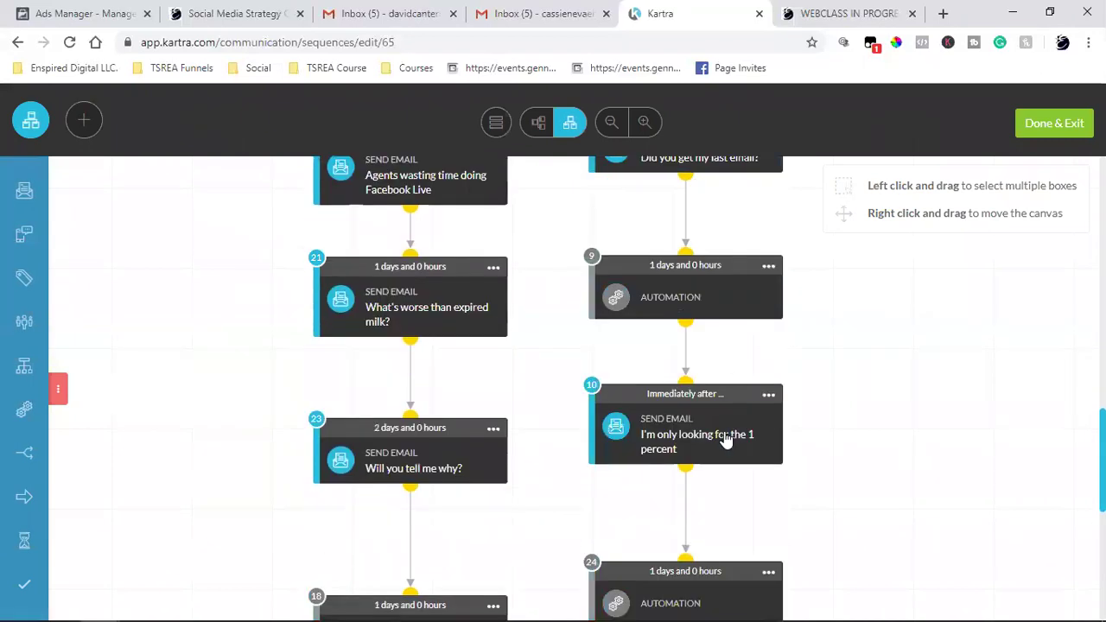
scroll(702, 323, down, 2)
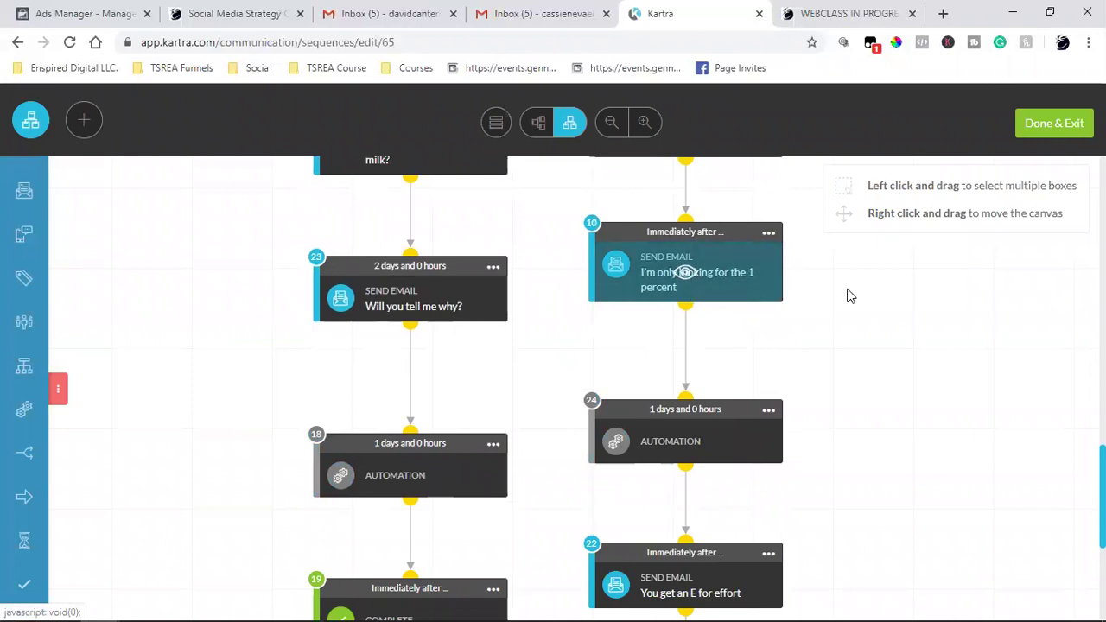
click(768, 233)
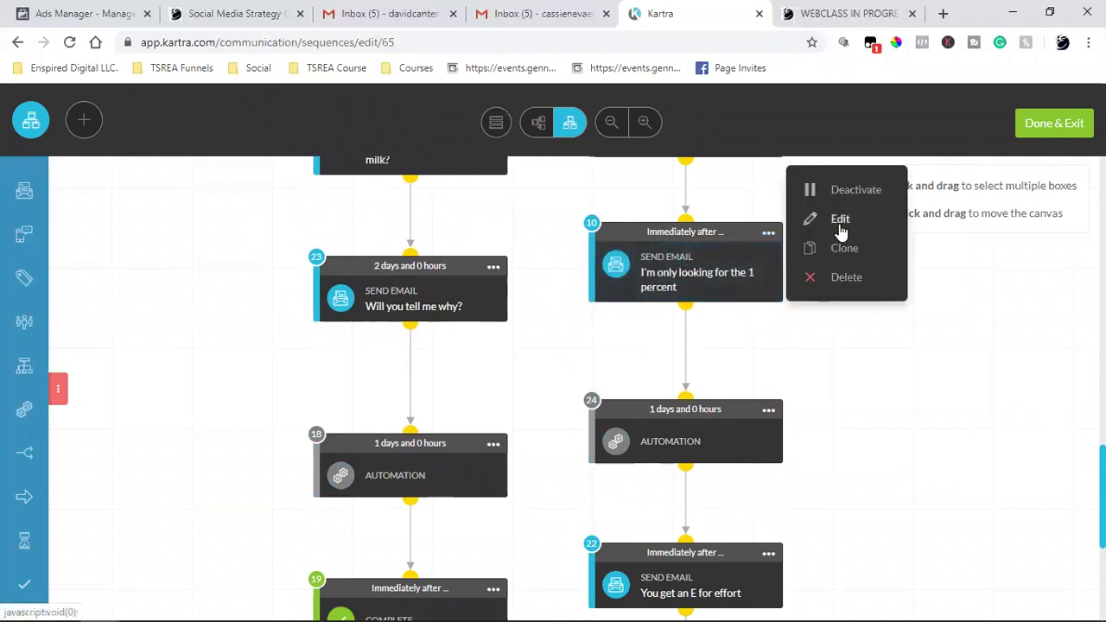
Read the "I'm only looking for the 1 percent" email in the first Gmail inbox through its countdown timer and mark it as unread
click(403, 12)
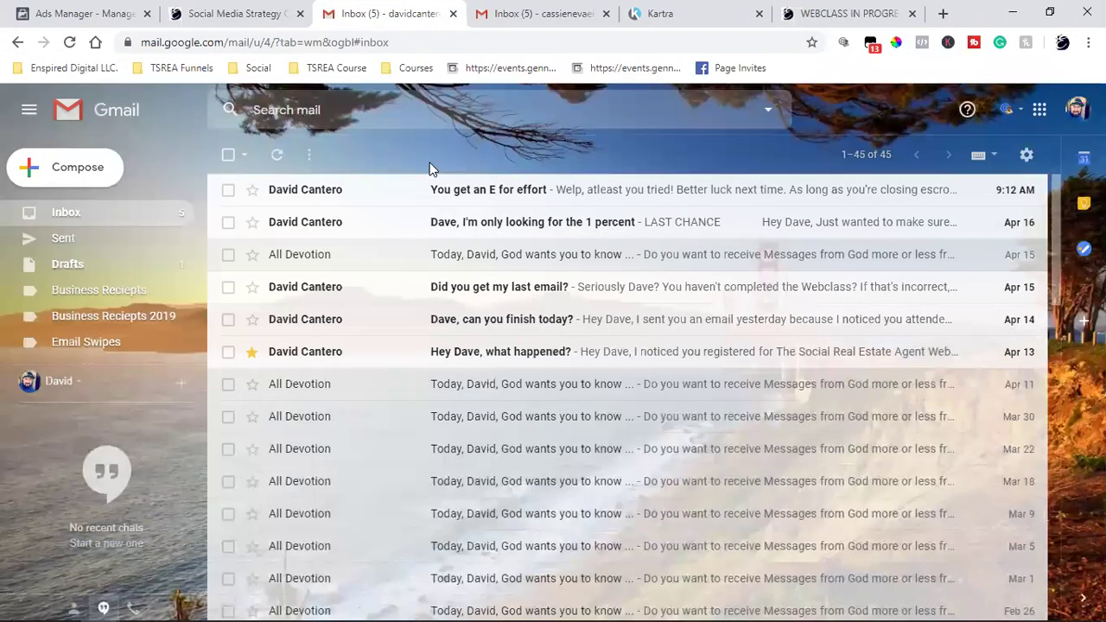
click(543, 227)
scroll(475, 374, down, 10)
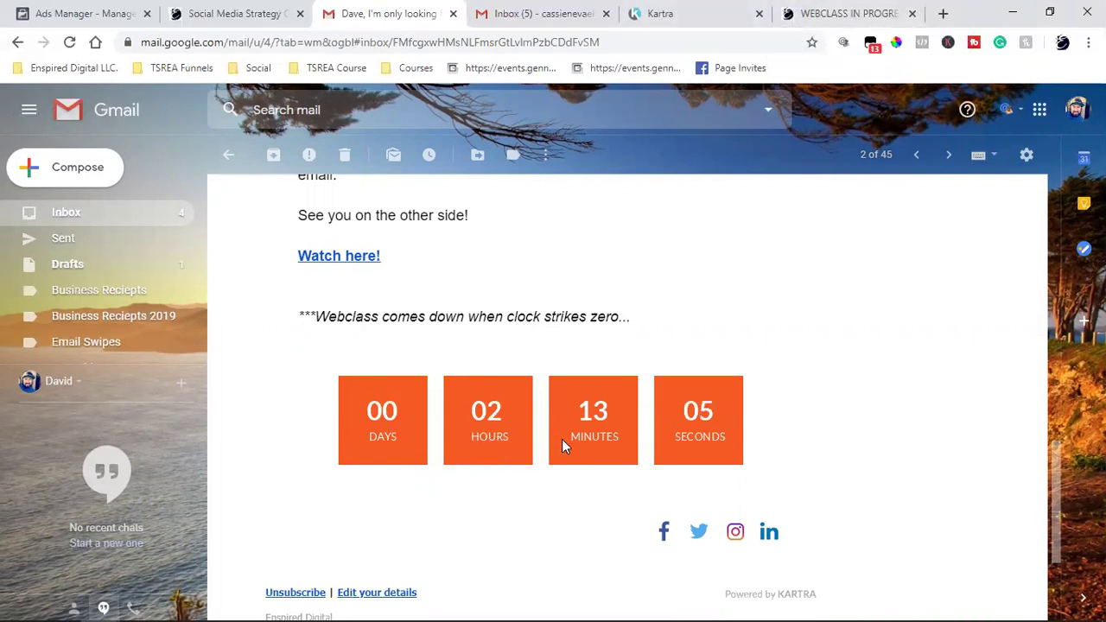
scroll(653, 432, up, 10)
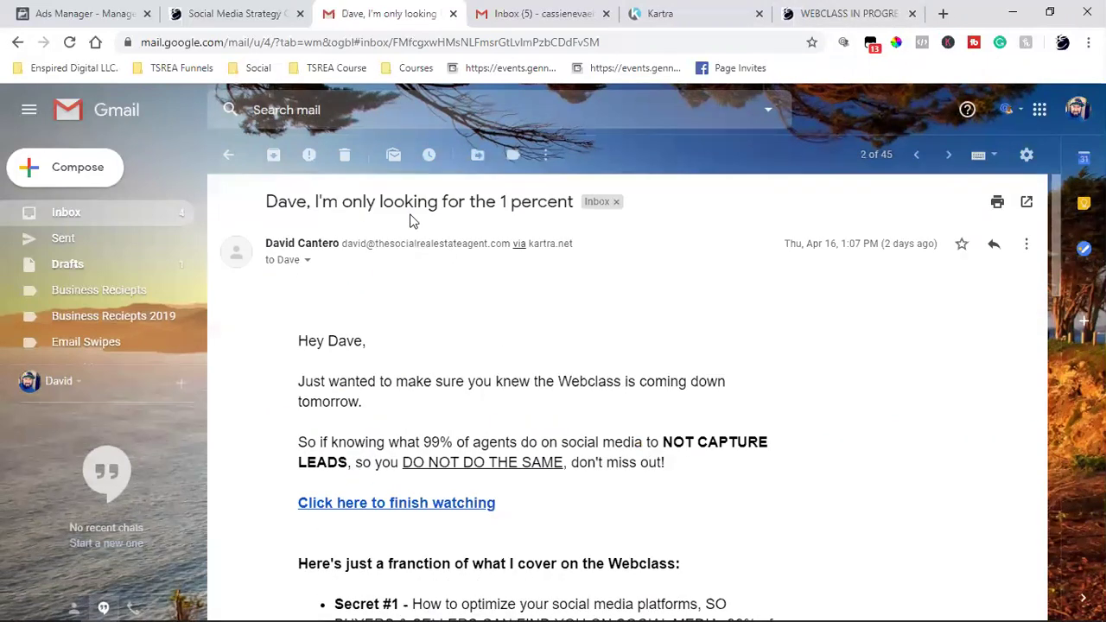
click(393, 154)
Examine the one-time offer and countdown on the "Webclass In Progress" page, then close that page
click(845, 13)
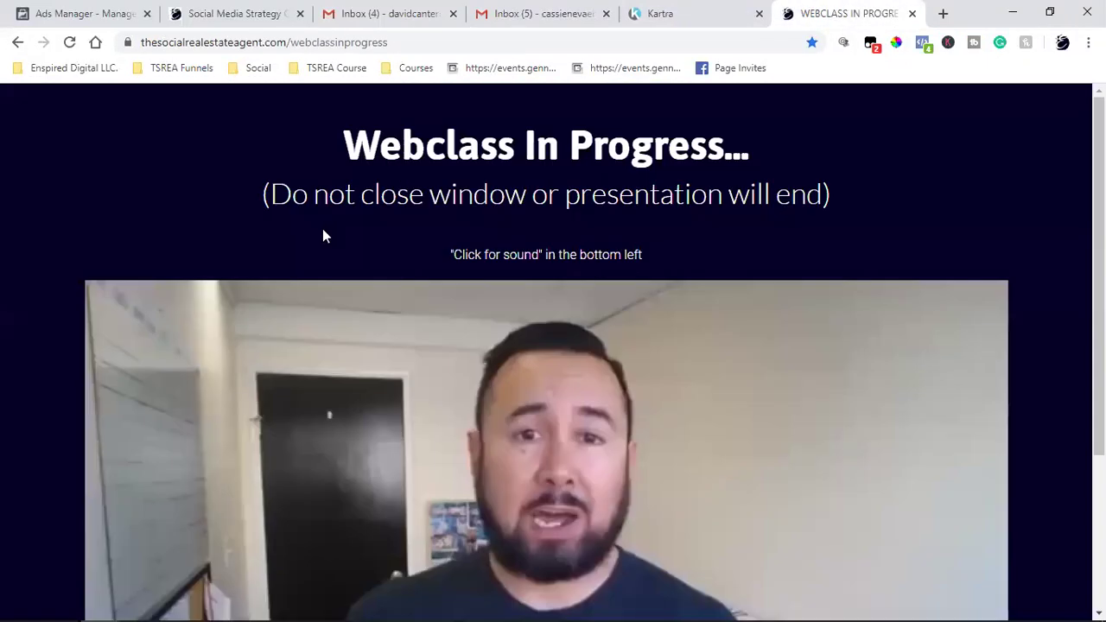
scroll(323, 251, down, 8)
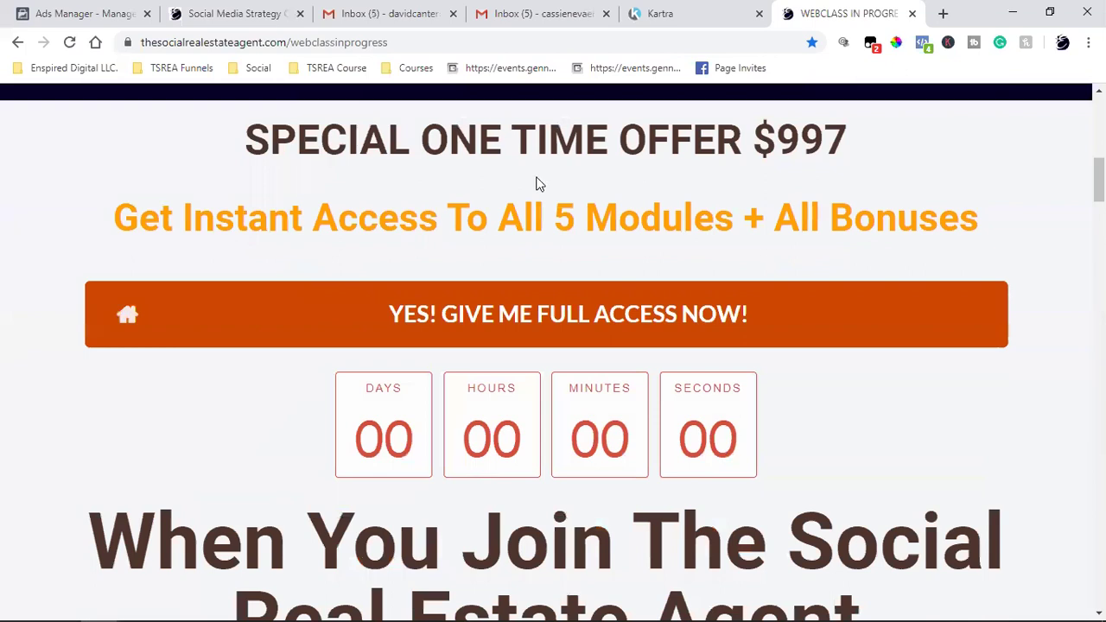
scroll(536, 183, down, 1)
click(912, 13)
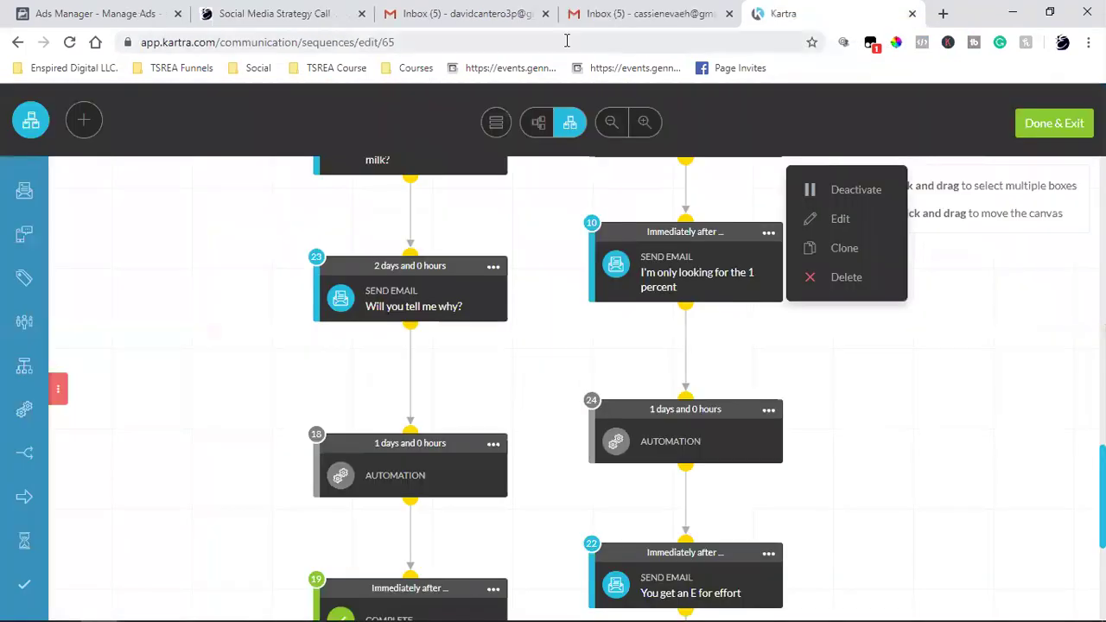
Open the "Did you get my last email?" message in the first Gmail inbox and read it through to the countdown timer
click(505, 13)
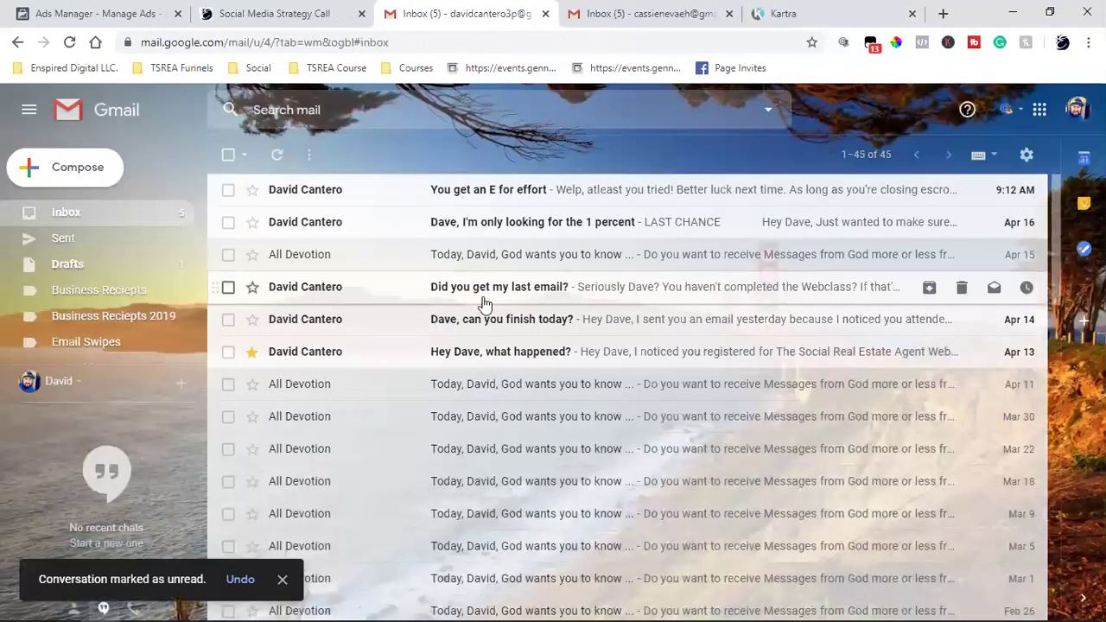
click(470, 289)
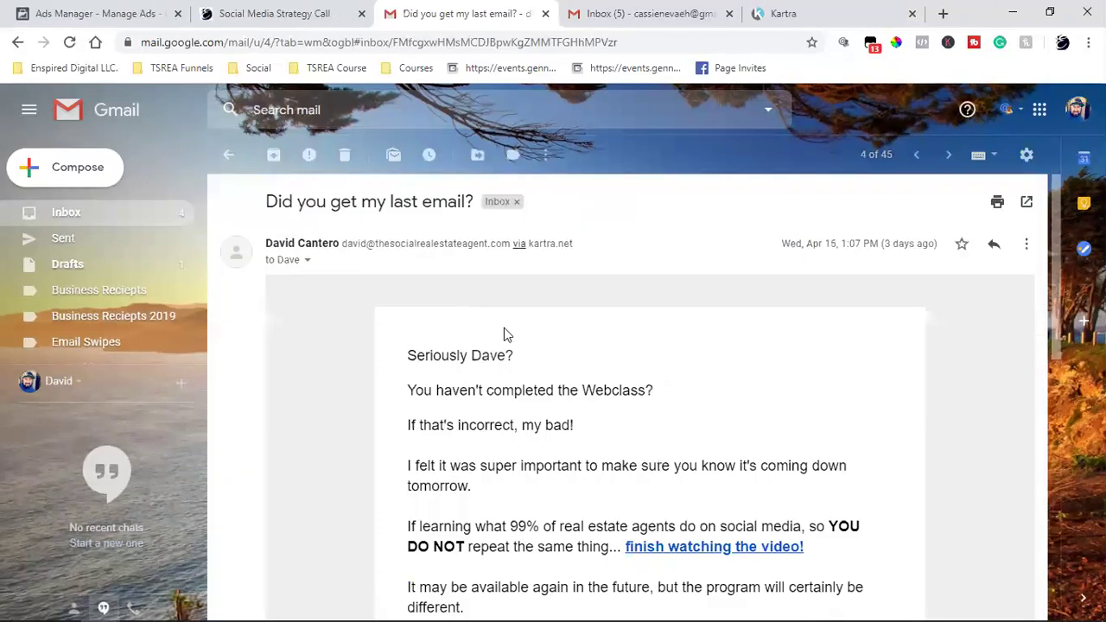
scroll(534, 383, down, 6)
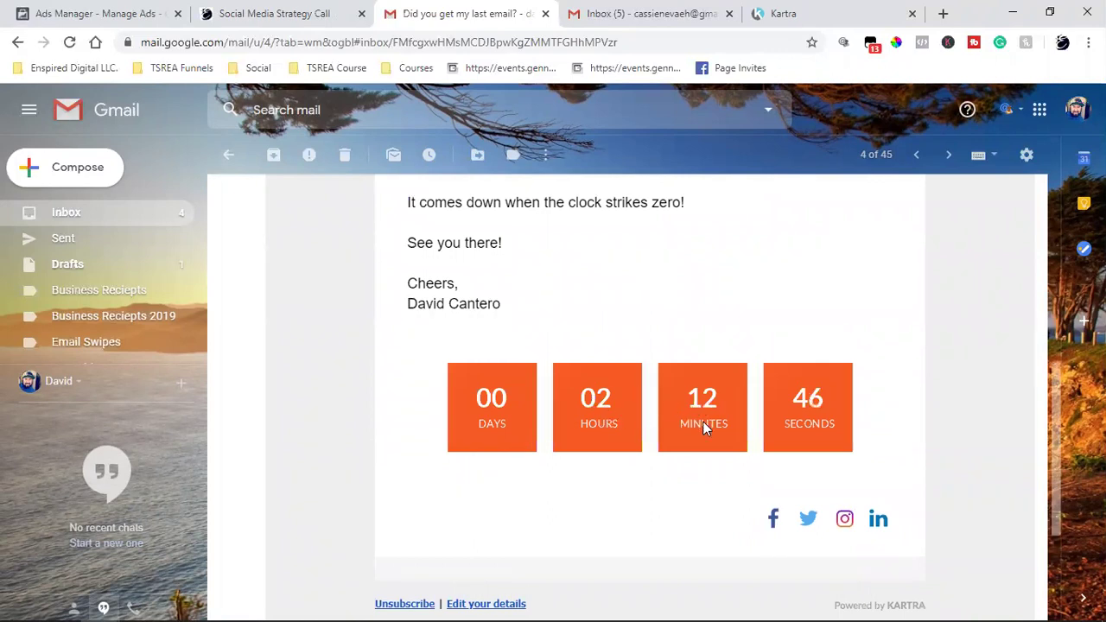
Follow the email's "finish watching the video!" link to the webclass page and return to the message
scroll(702, 424, up, 4)
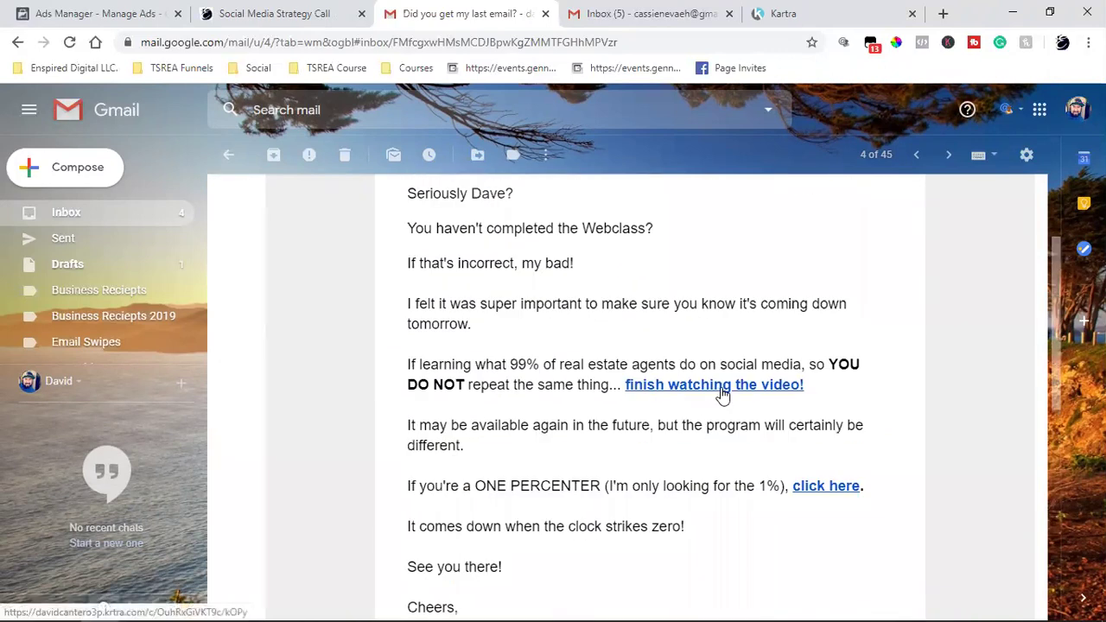
click(722, 385)
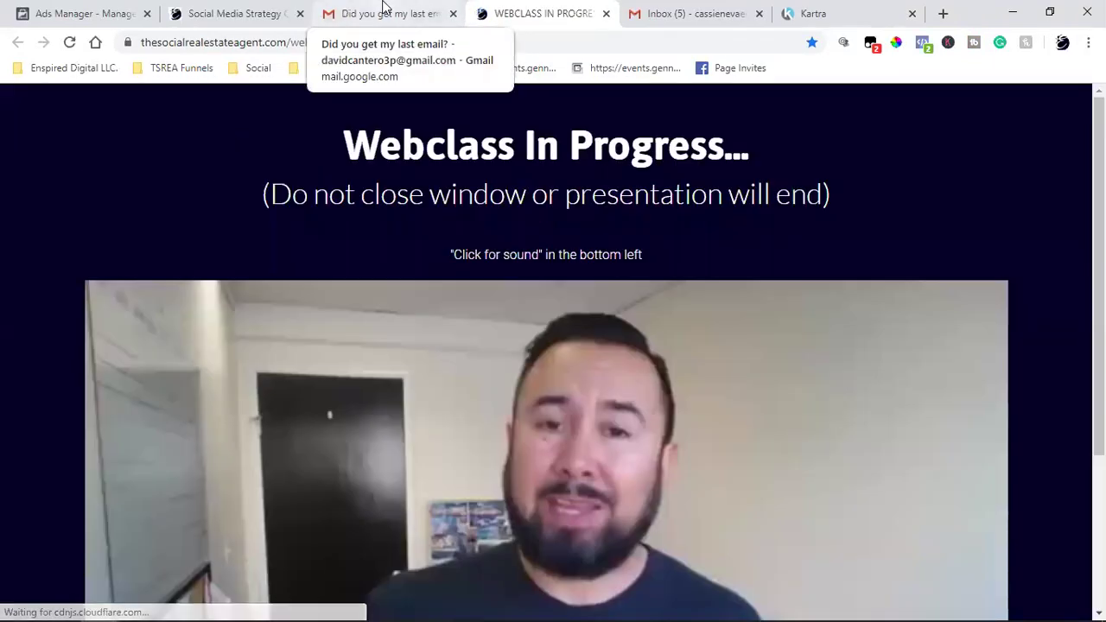
click(385, 10)
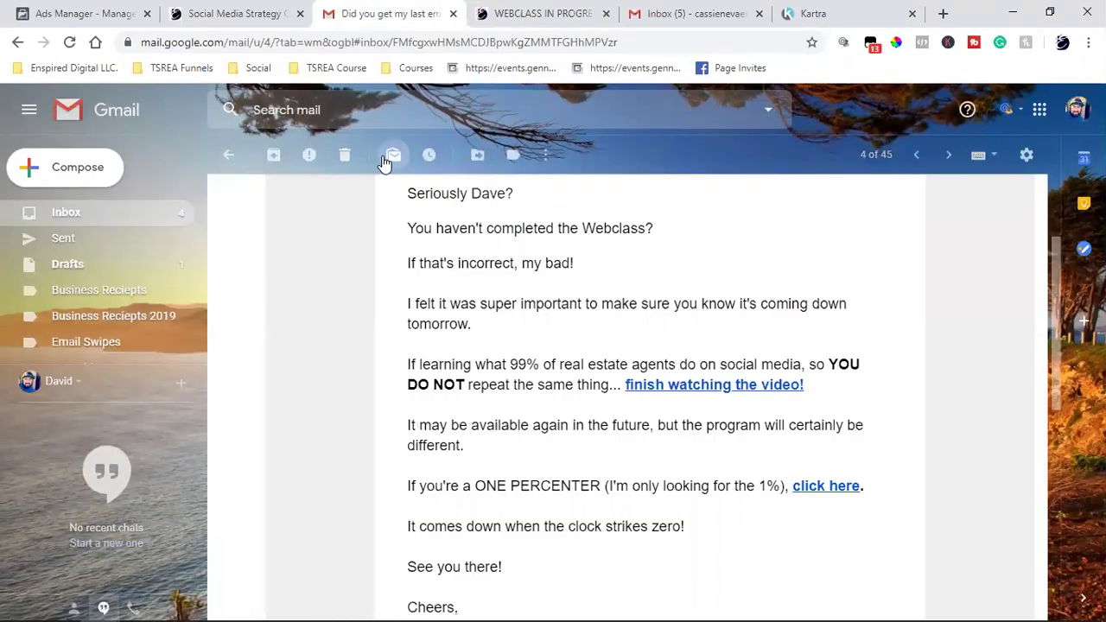
Mark the "Did you get my last email?" message as unread and look over the "Webclass In Progress" page's video area
click(393, 155)
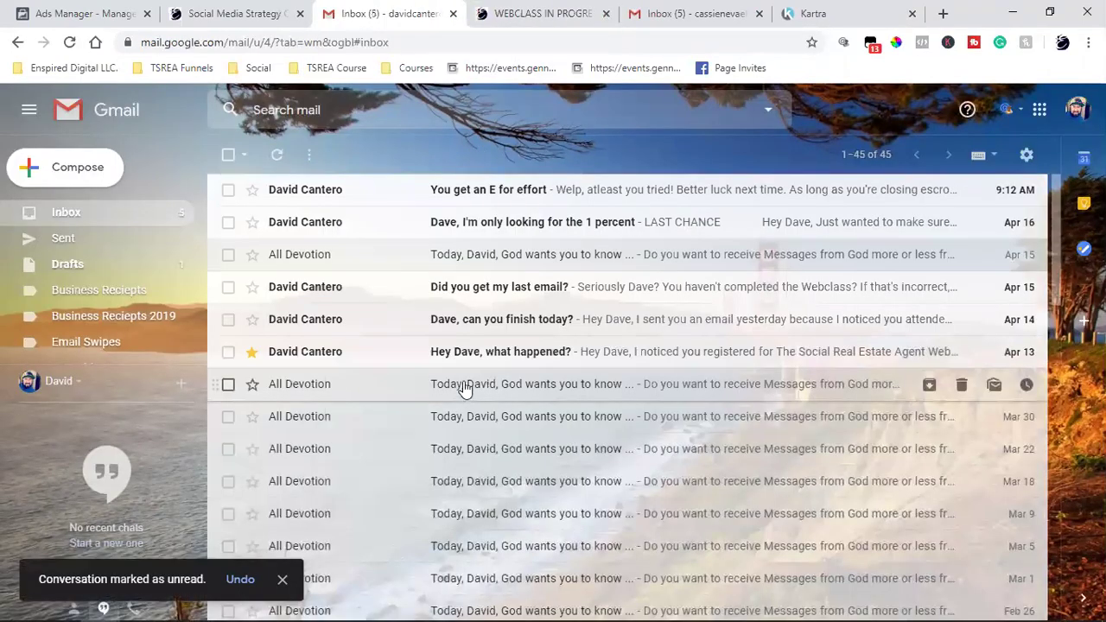
click(523, 13)
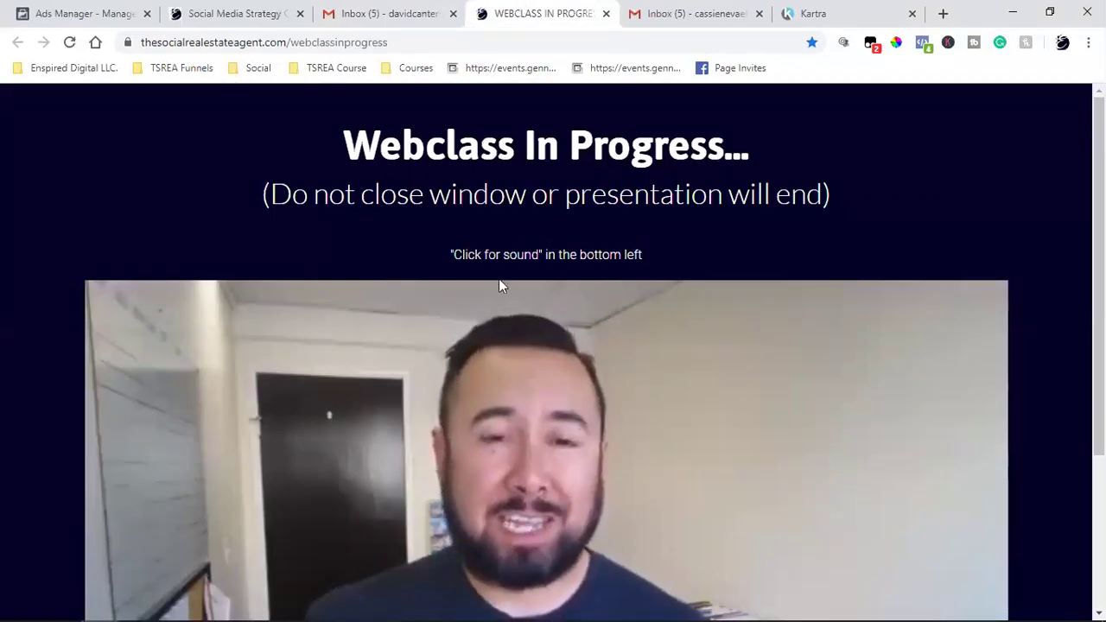
scroll(524, 338, down, 3)
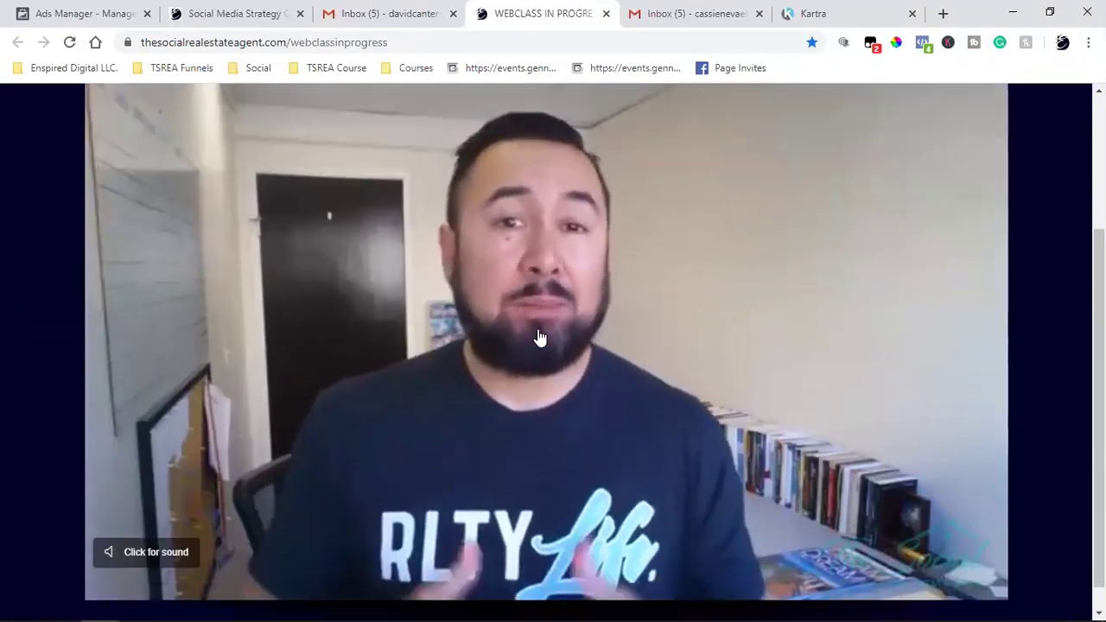
scroll(535, 341, down, 1)
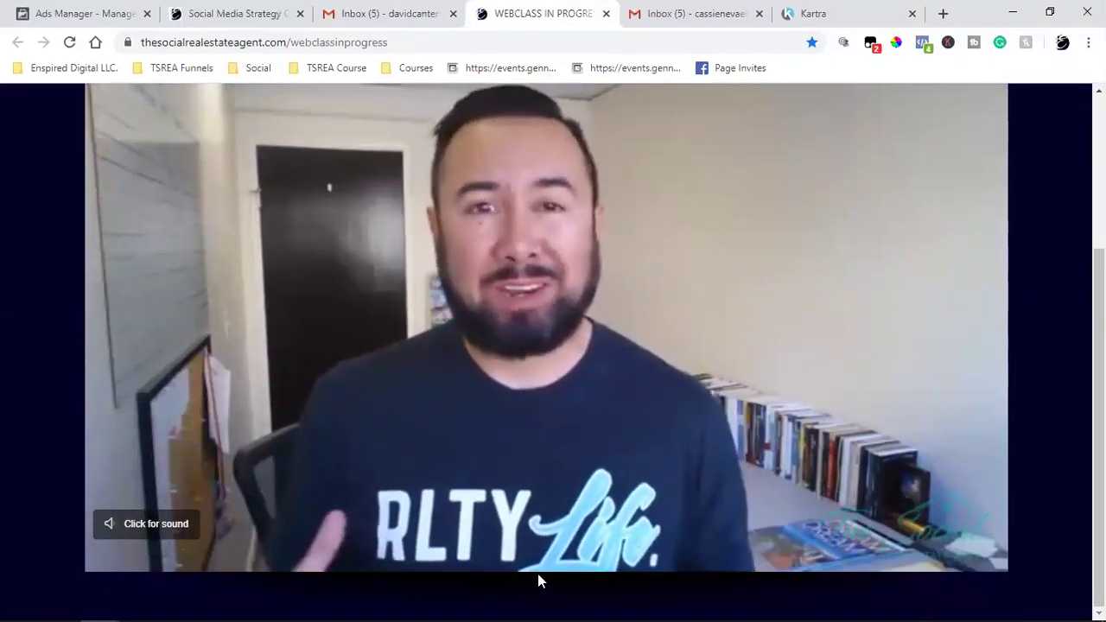
scroll(545, 578, up, 2)
scroll(605, 587, down, 2)
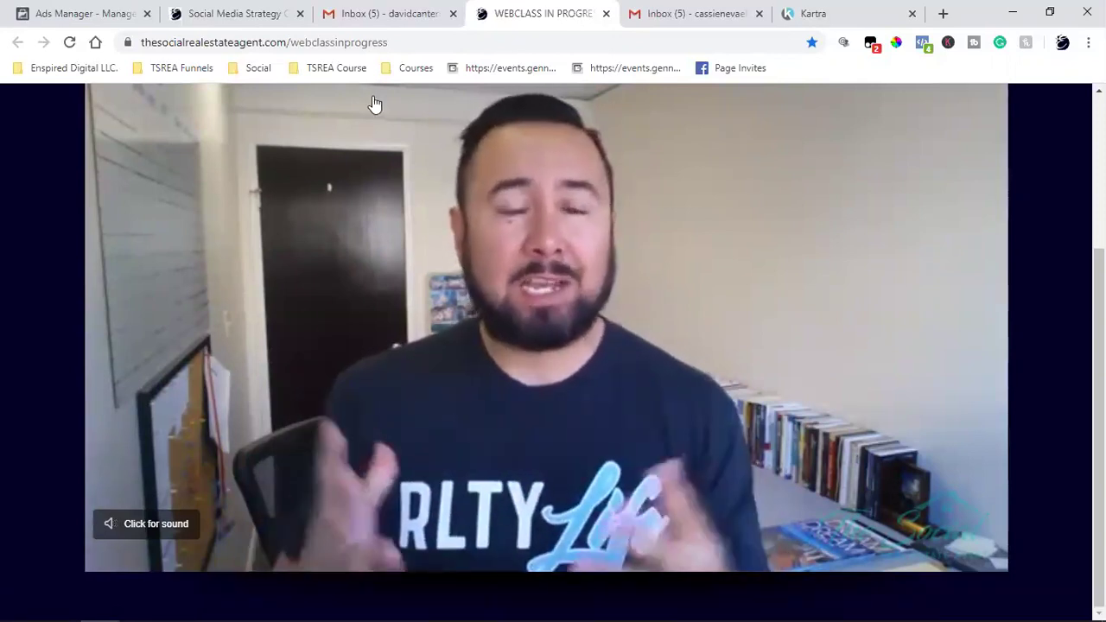
Read the "I'm only looking for the 1 percent" email through its countdown timer and view the "You get an E for effort" email
click(382, 10)
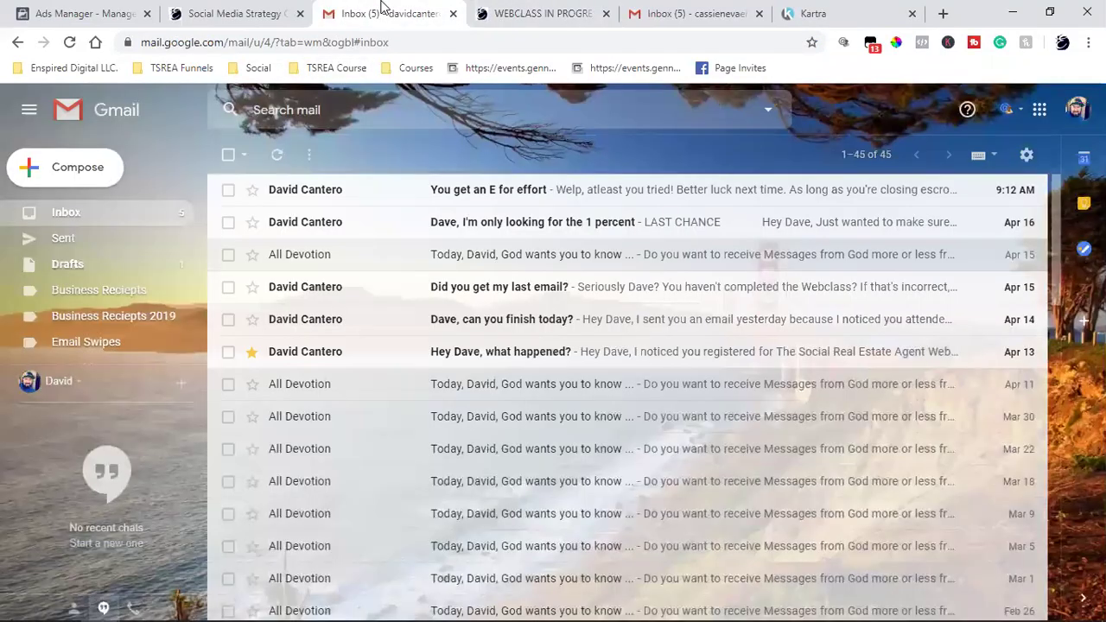
click(521, 223)
scroll(587, 380, down, 10)
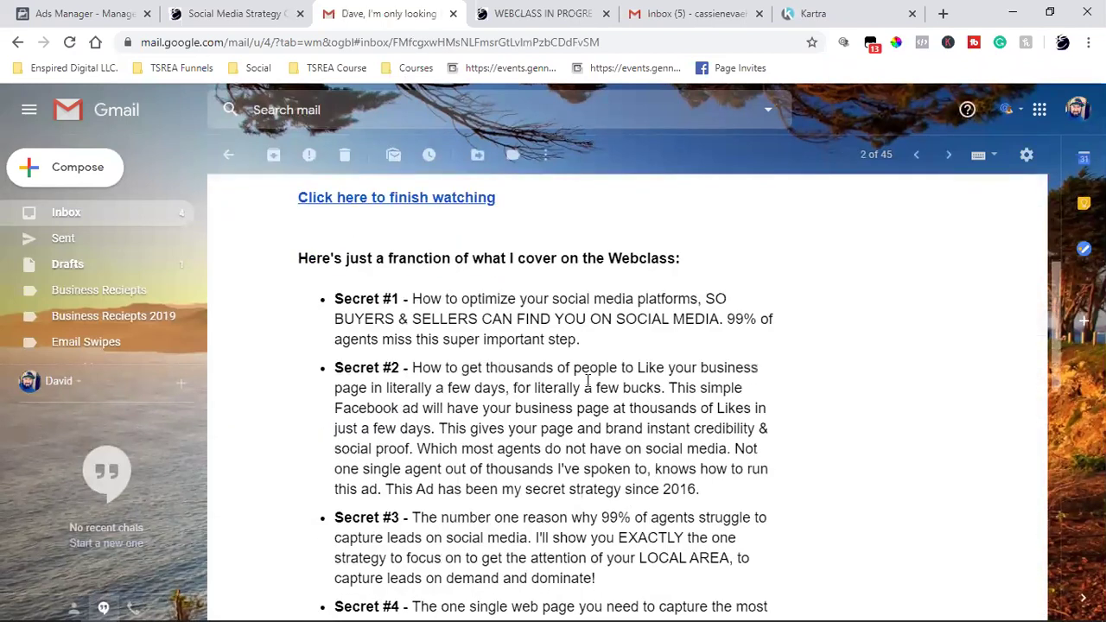
scroll(588, 385, down, 3)
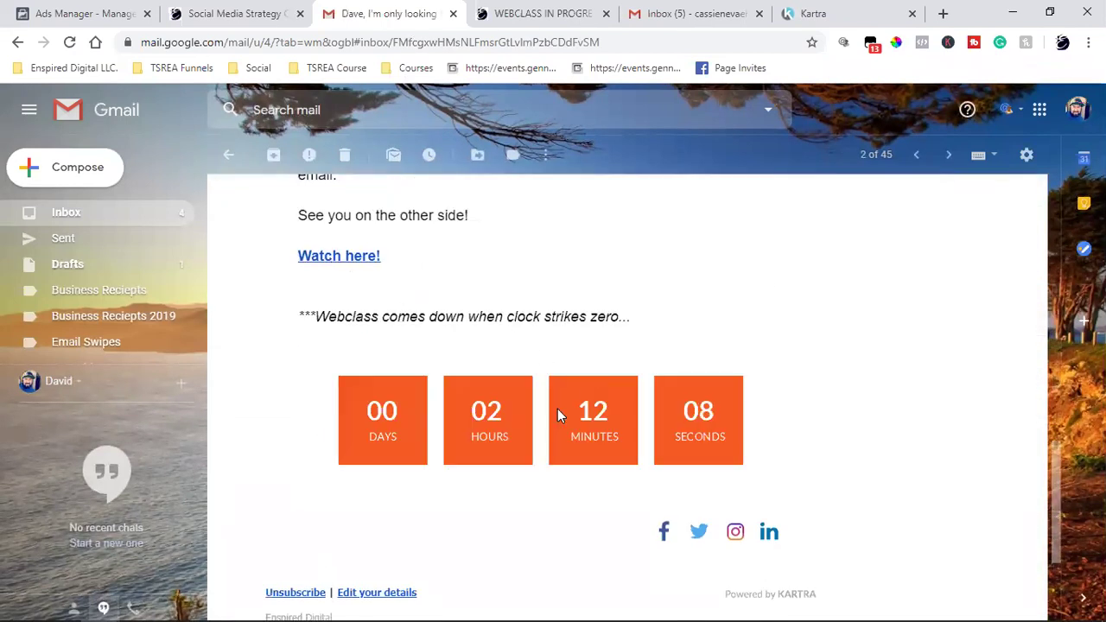
scroll(545, 406, up, 13)
click(230, 157)
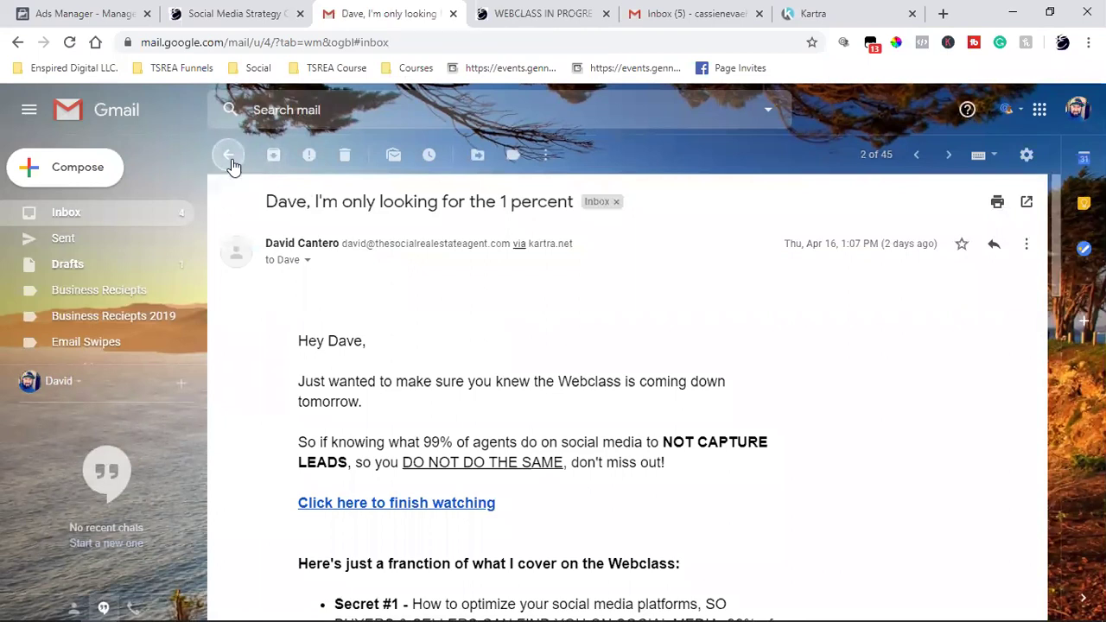
click(511, 195)
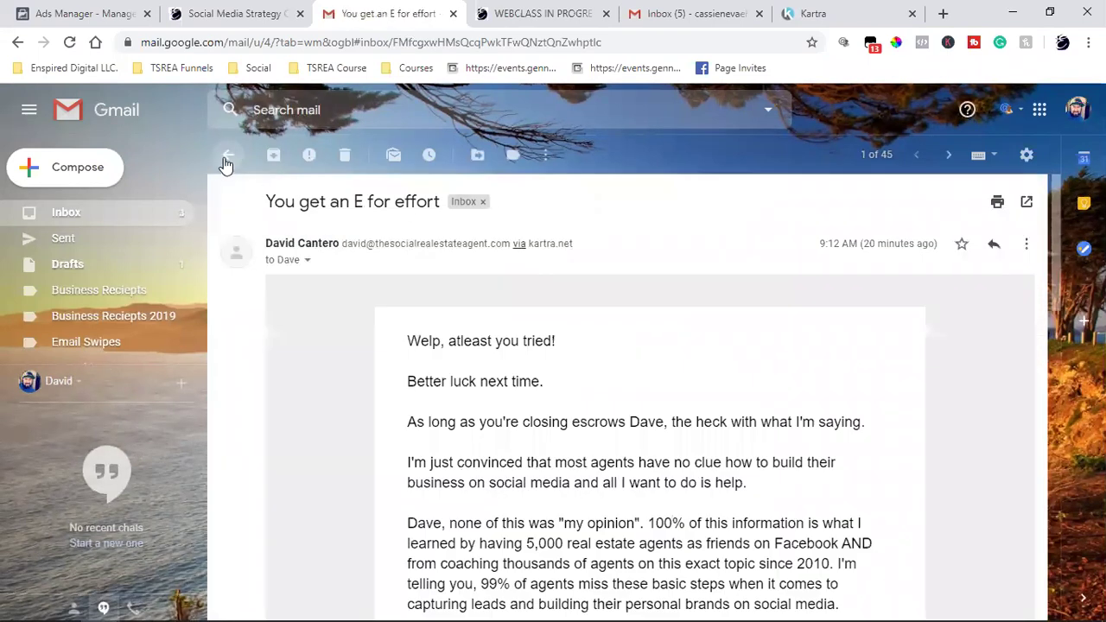
click(228, 156)
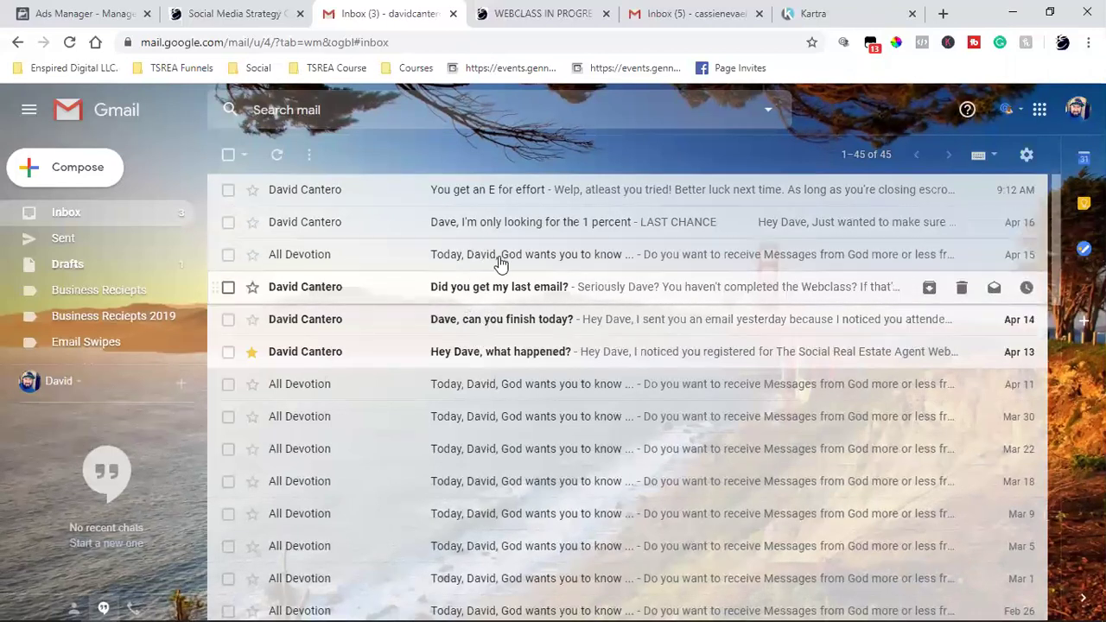
Revisit the webclass page and highlight its "Webclass In Progress" heading and do-not-close notice
click(548, 7)
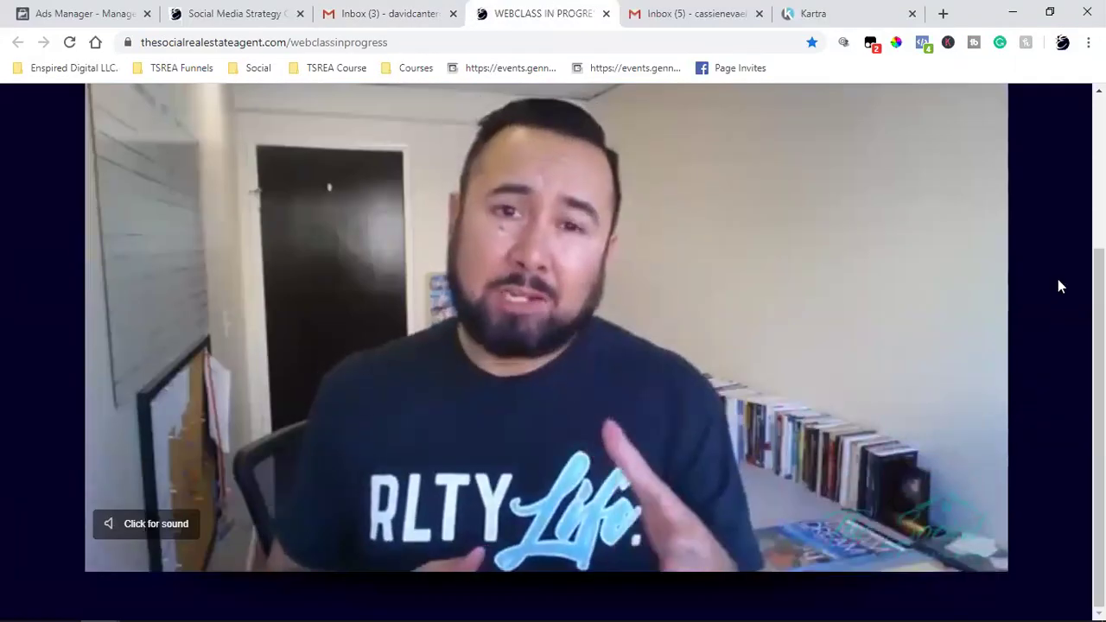
scroll(1045, 285, up, 3)
drag(402, 145, 685, 200)
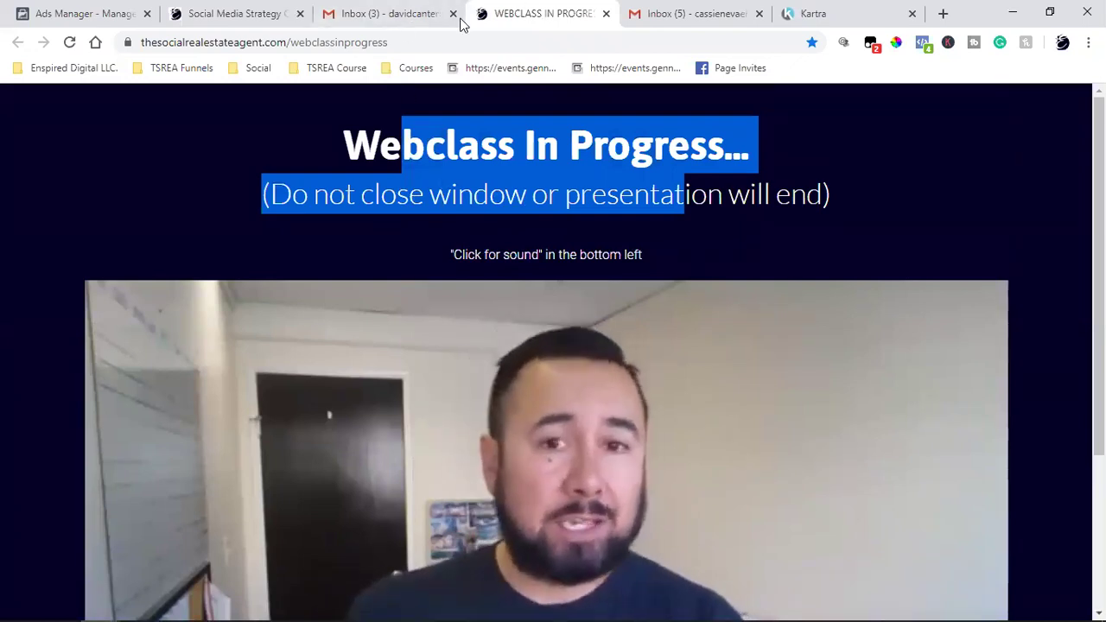
Open the "Thanks for attending" email in the second Gmail inbox and read through to the special offer and bonuses
click(683, 14)
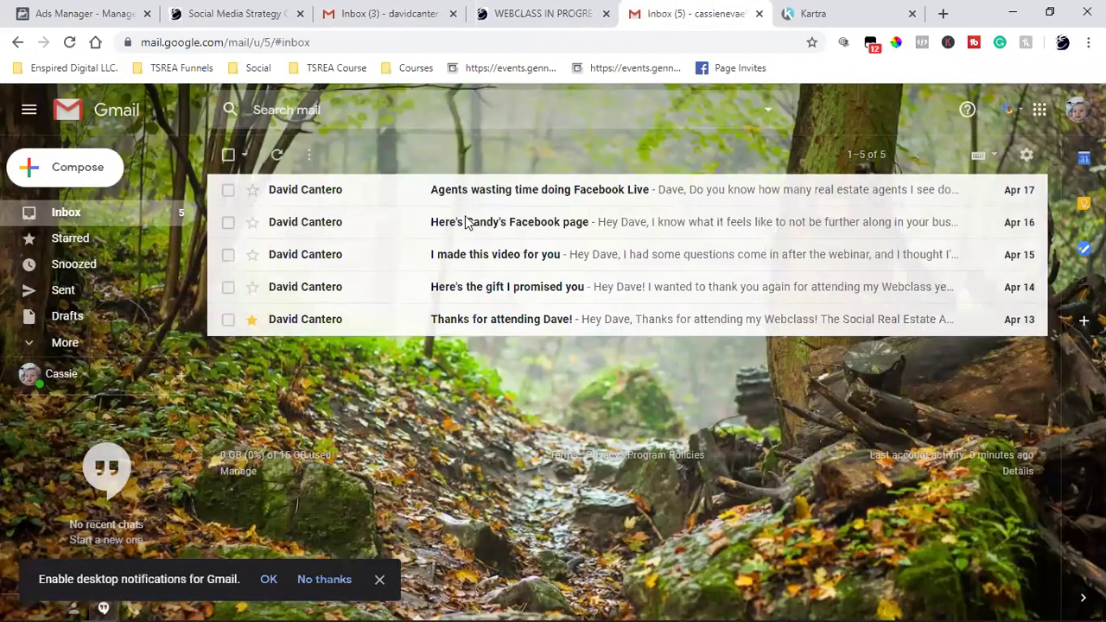
click(469, 325)
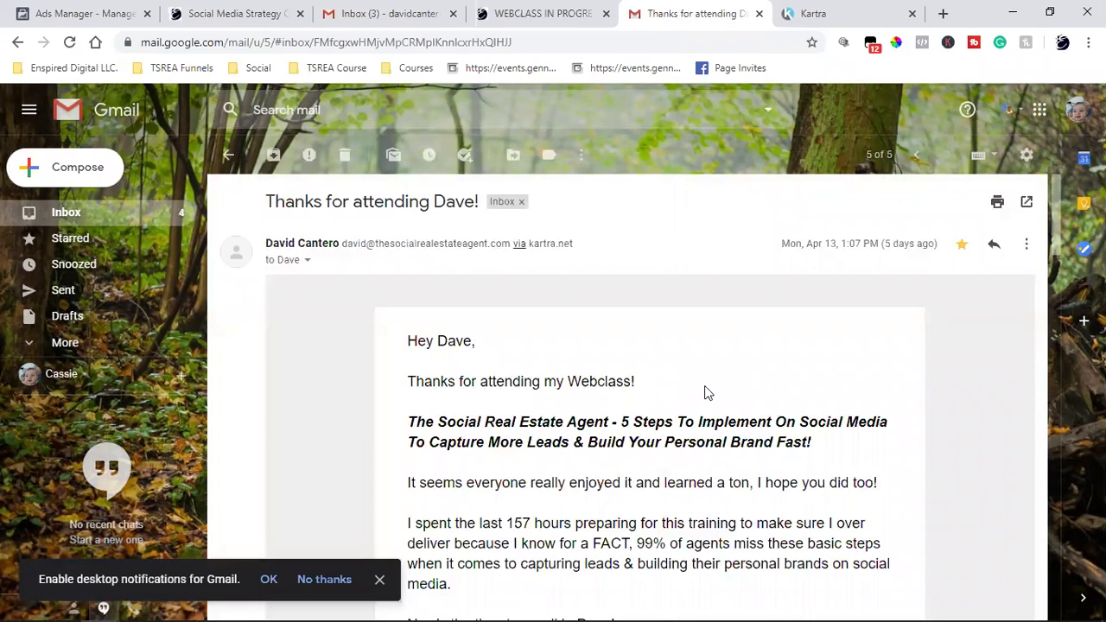
scroll(704, 393, down, 2)
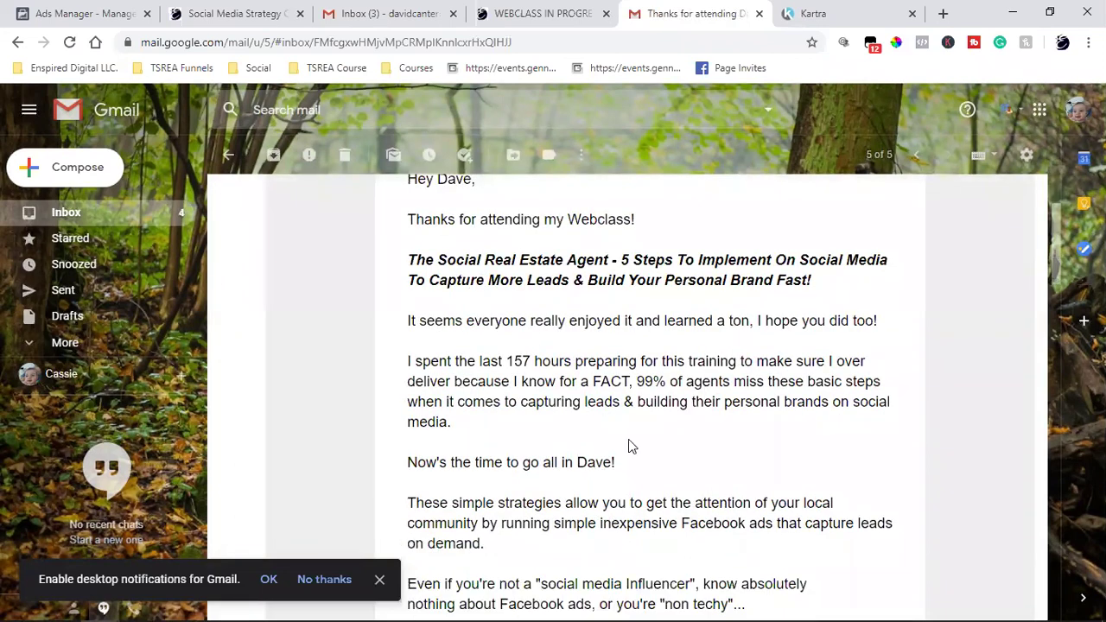
scroll(641, 476, down, 8)
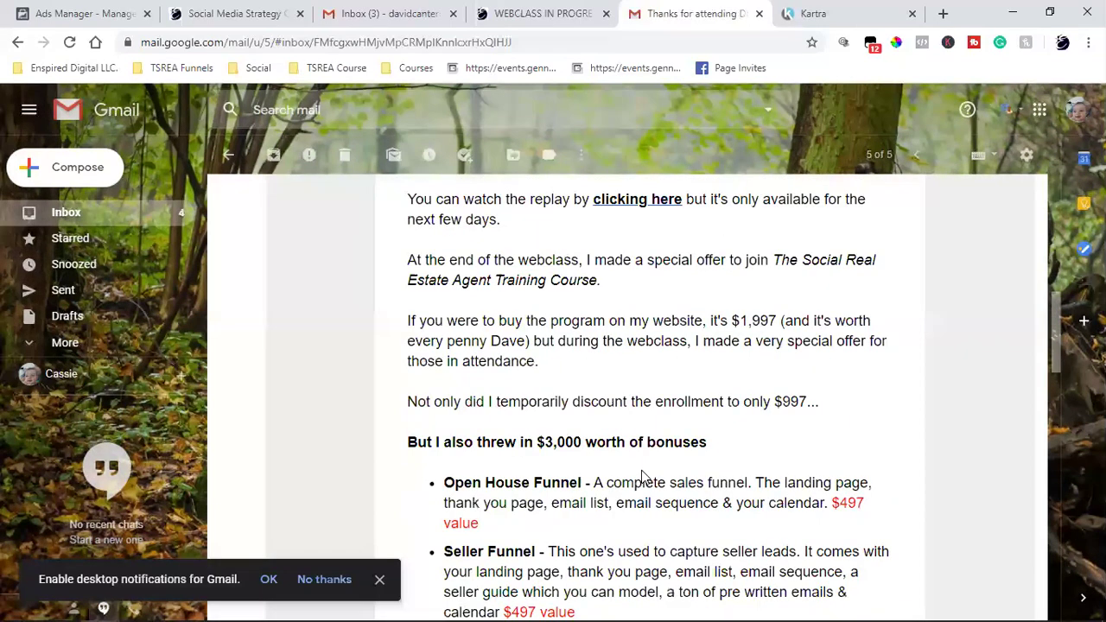
Switch to the Kartra sequence and examine the emails in the TRUE branch for webclass attendees
click(821, 10)
scroll(599, 390, up, 10)
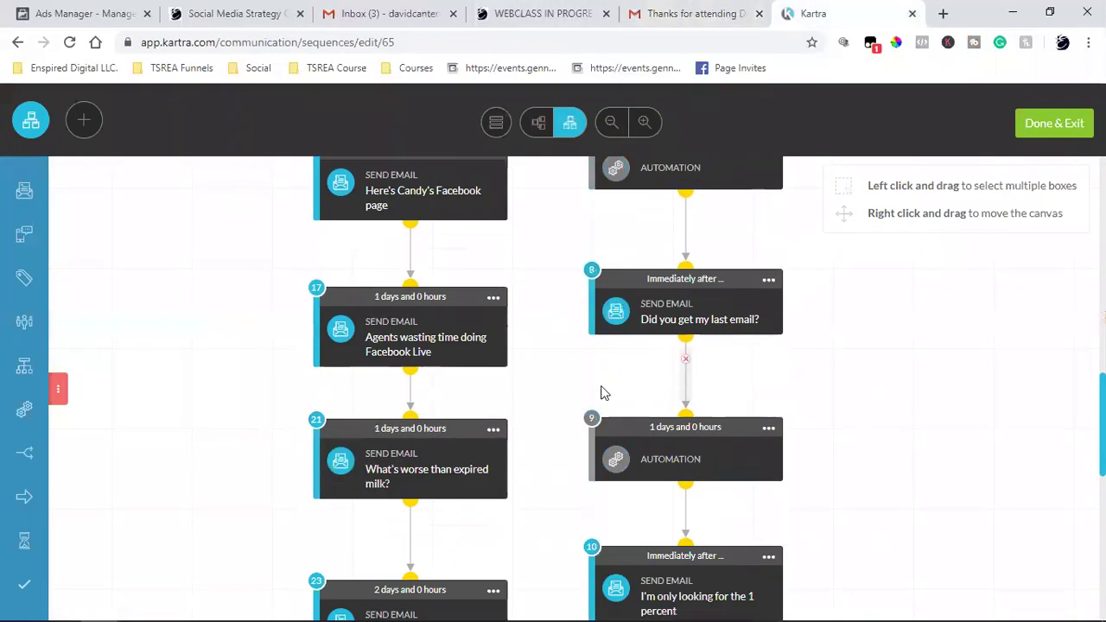
scroll(412, 294, up, 6)
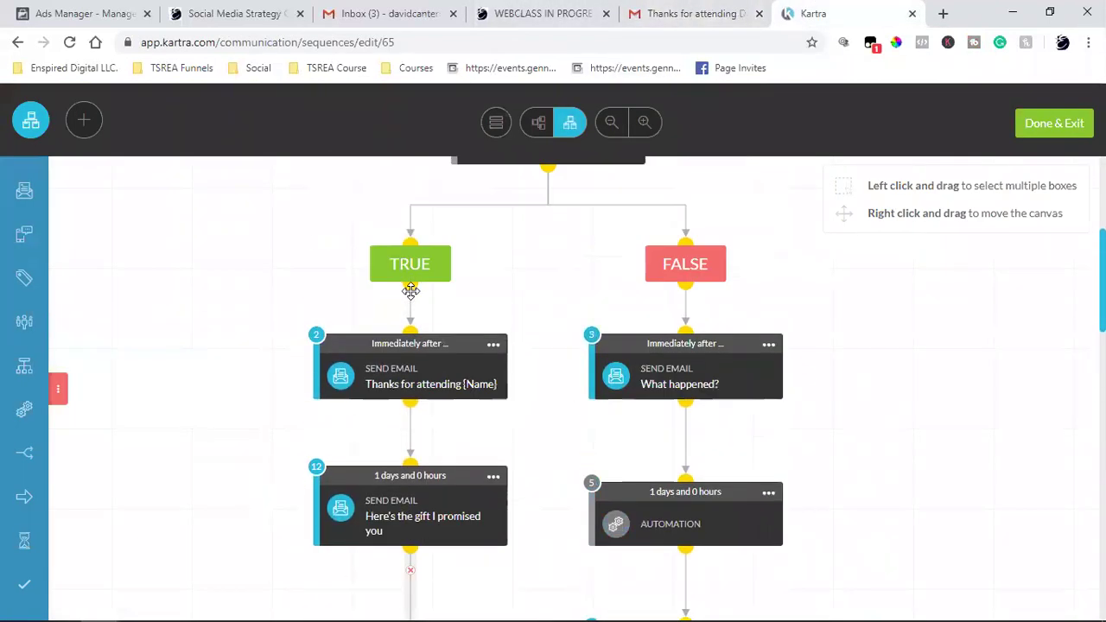
scroll(413, 285, down, 4)
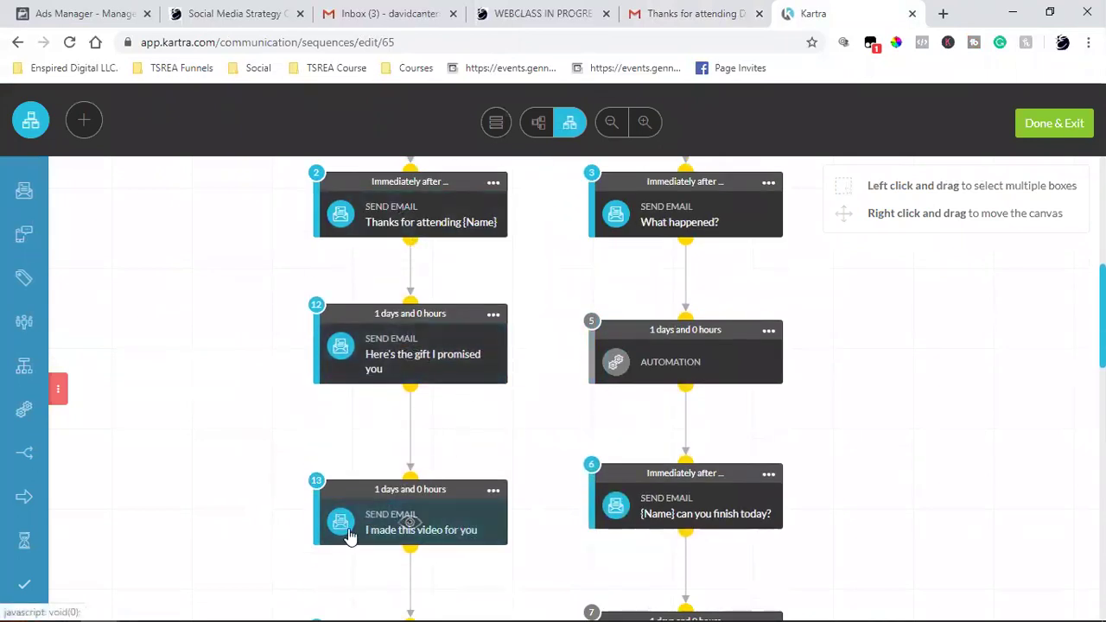
Follow the "Click here" link in the "Thanks for attending" email and examine the checkout page's course offer and countdown
click(650, 10)
scroll(516, 404, down, 5)
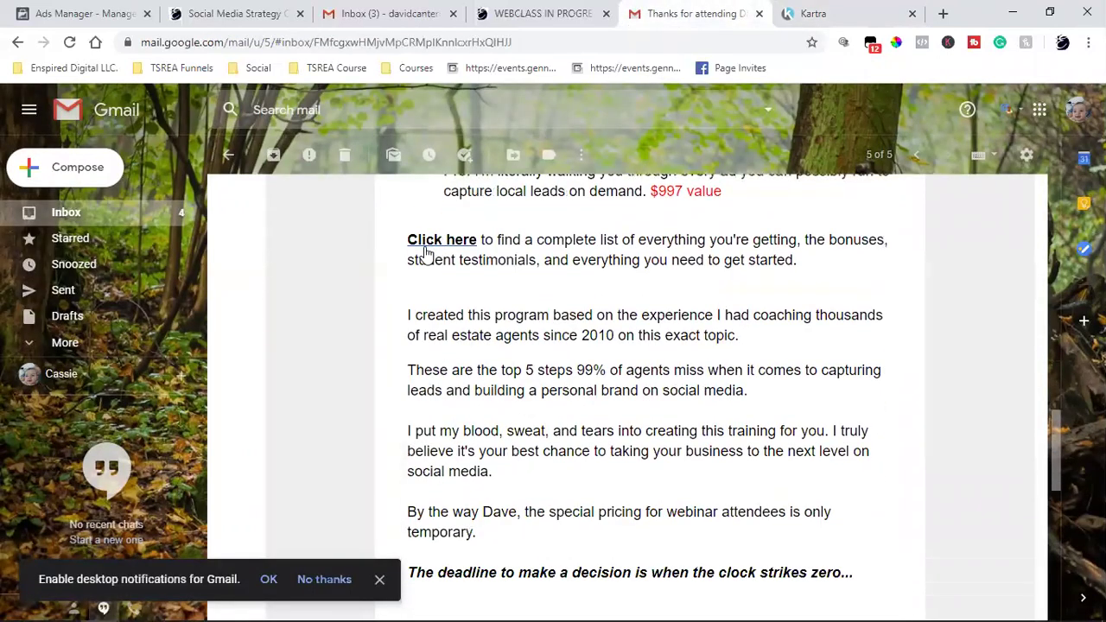
click(429, 246)
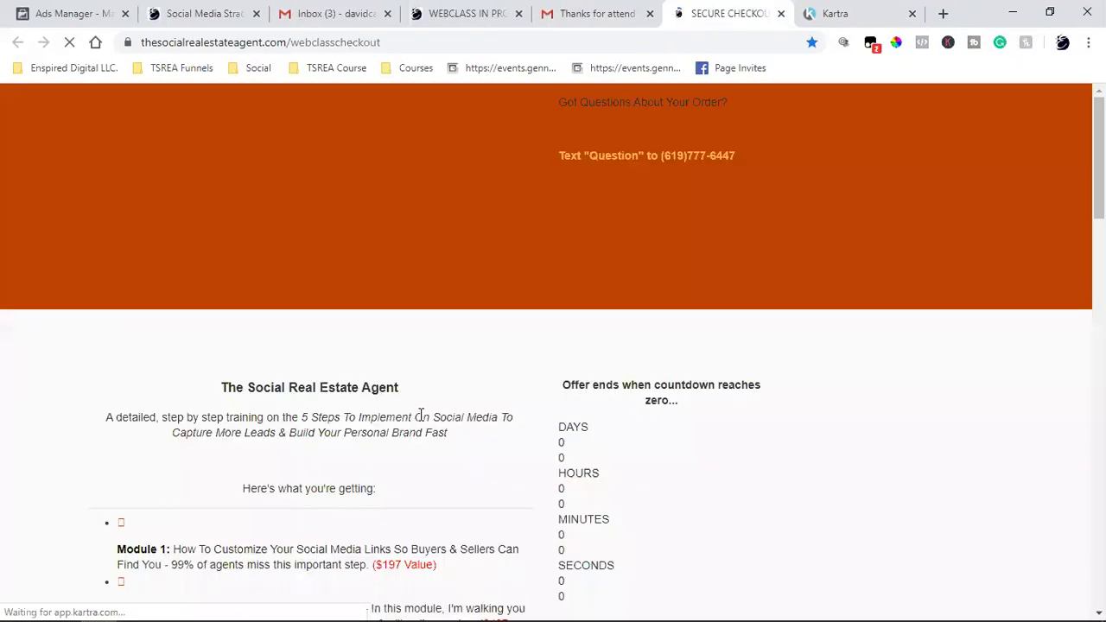
click(327, 69)
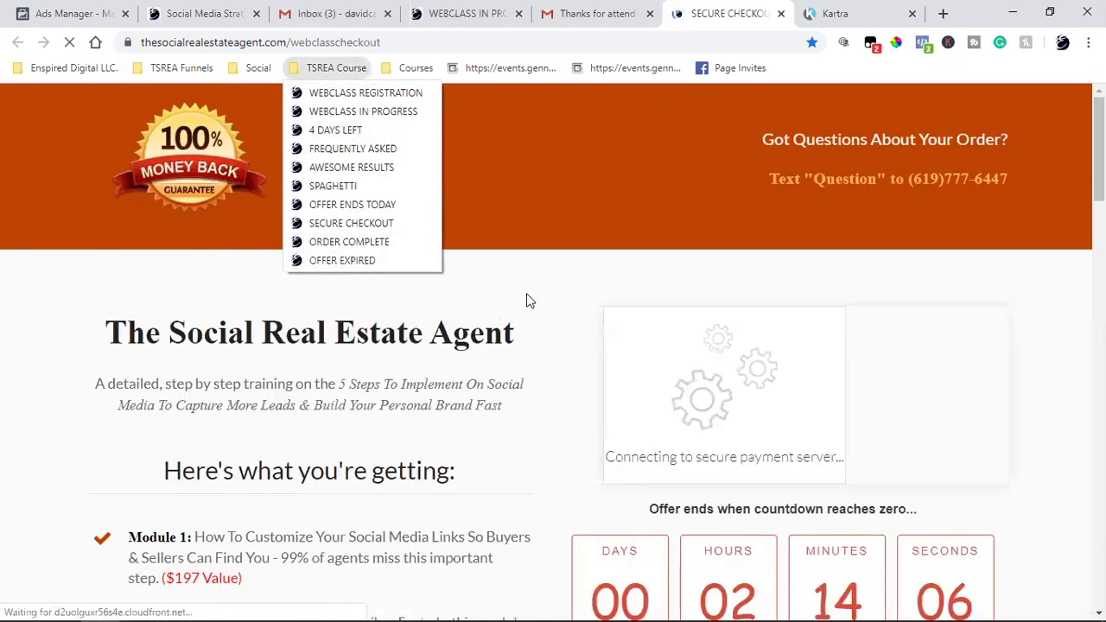
click(551, 269)
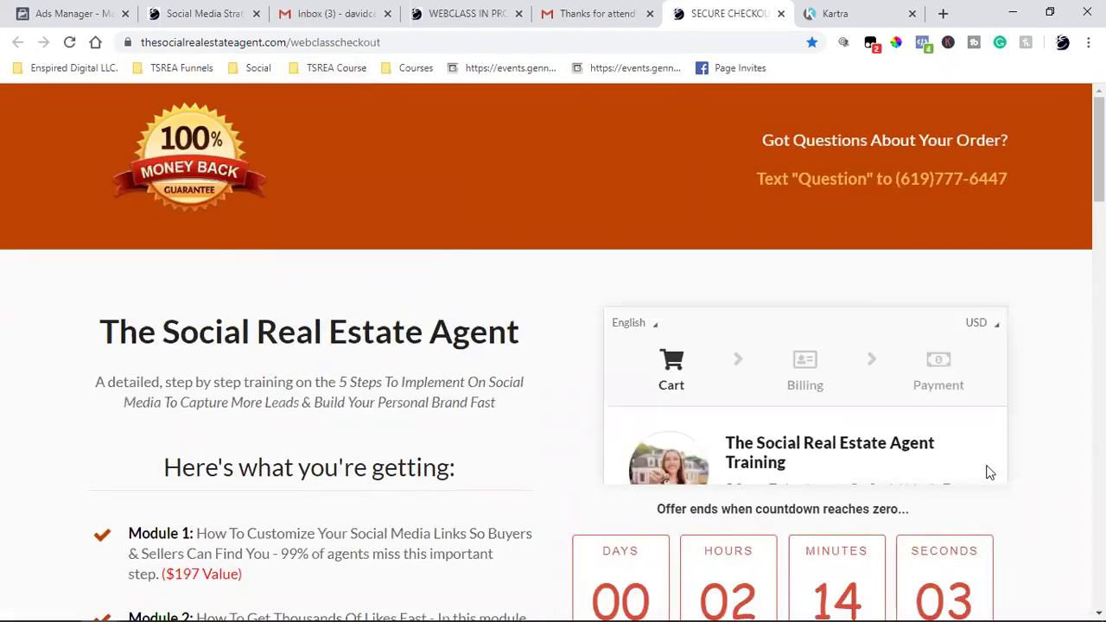
scroll(950, 468, down, 2)
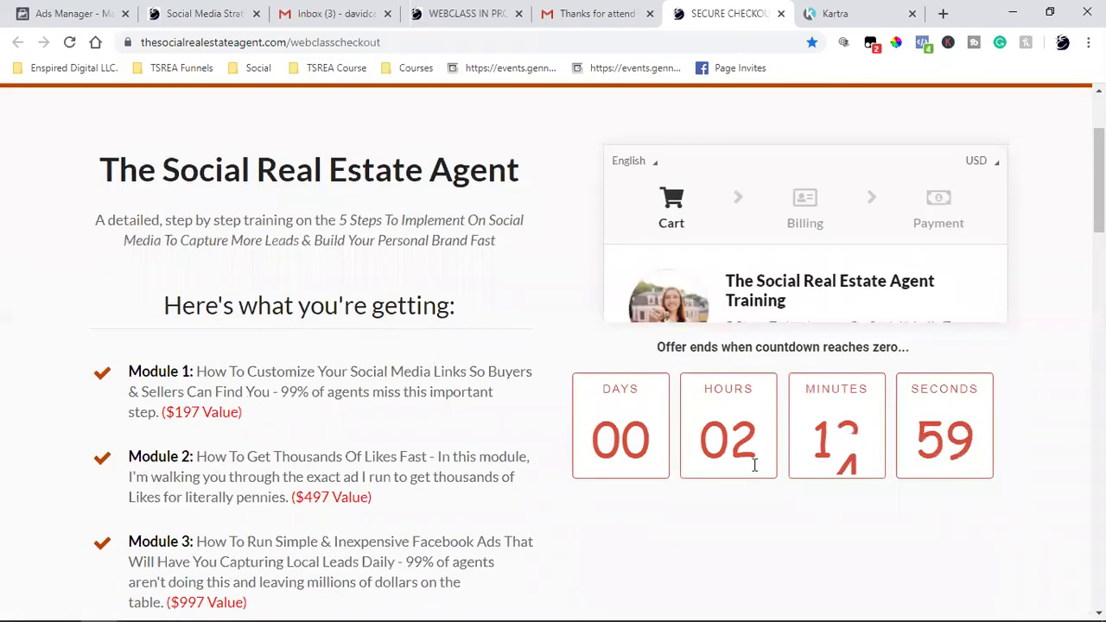
Follow the email's "Get all your bonuses here!" link to the checkout page and reload the page to examine its order form
click(566, 16)
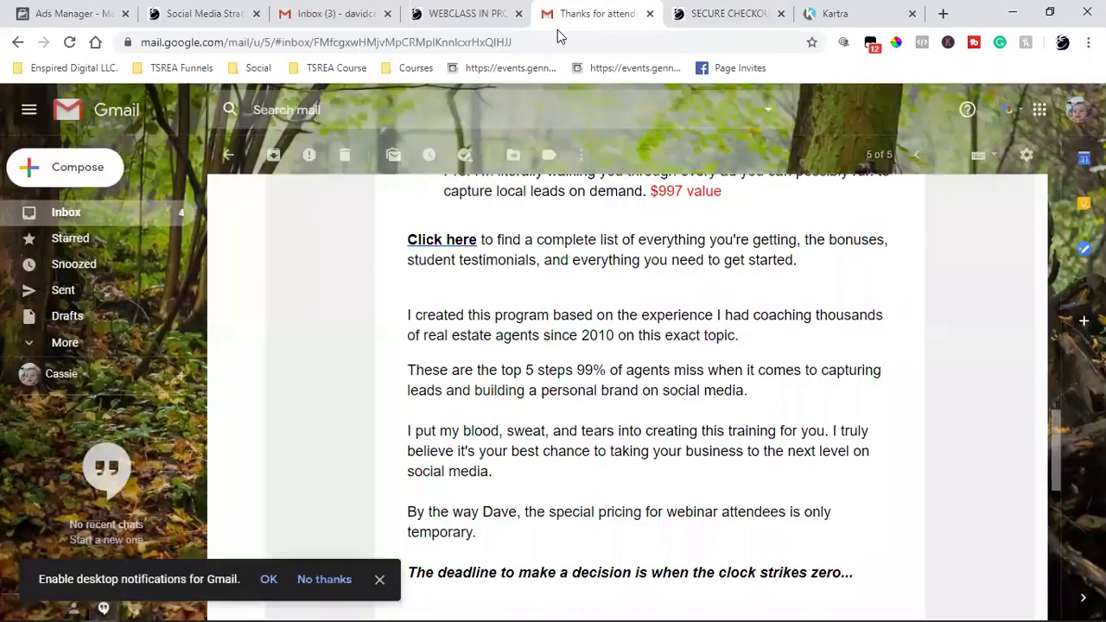
scroll(489, 483, down, 2)
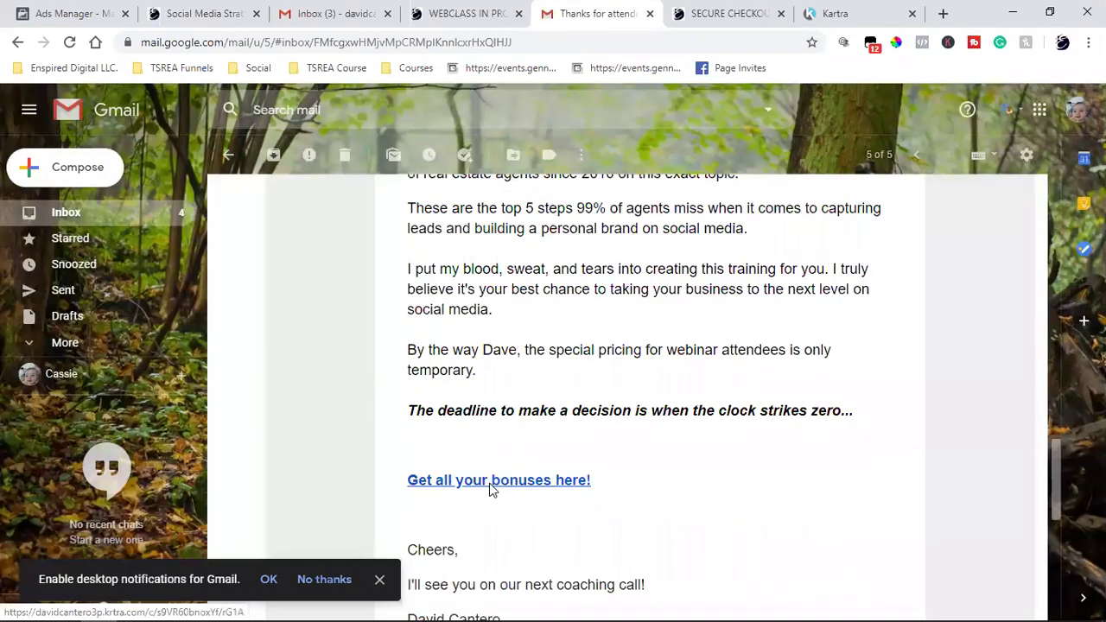
click(489, 483)
click(795, 15)
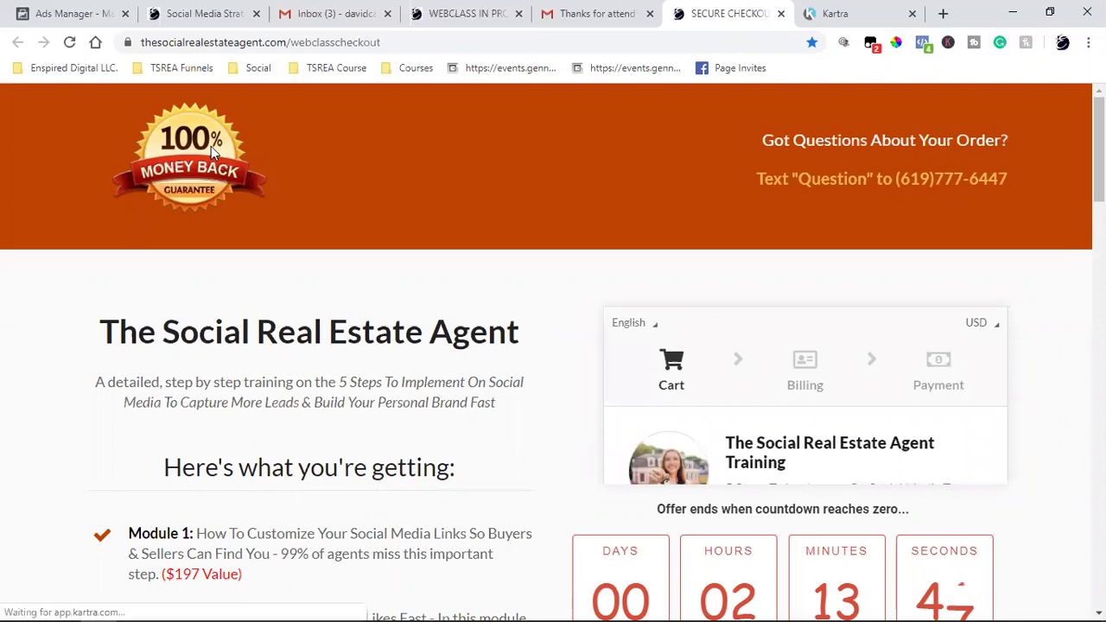
click(70, 43)
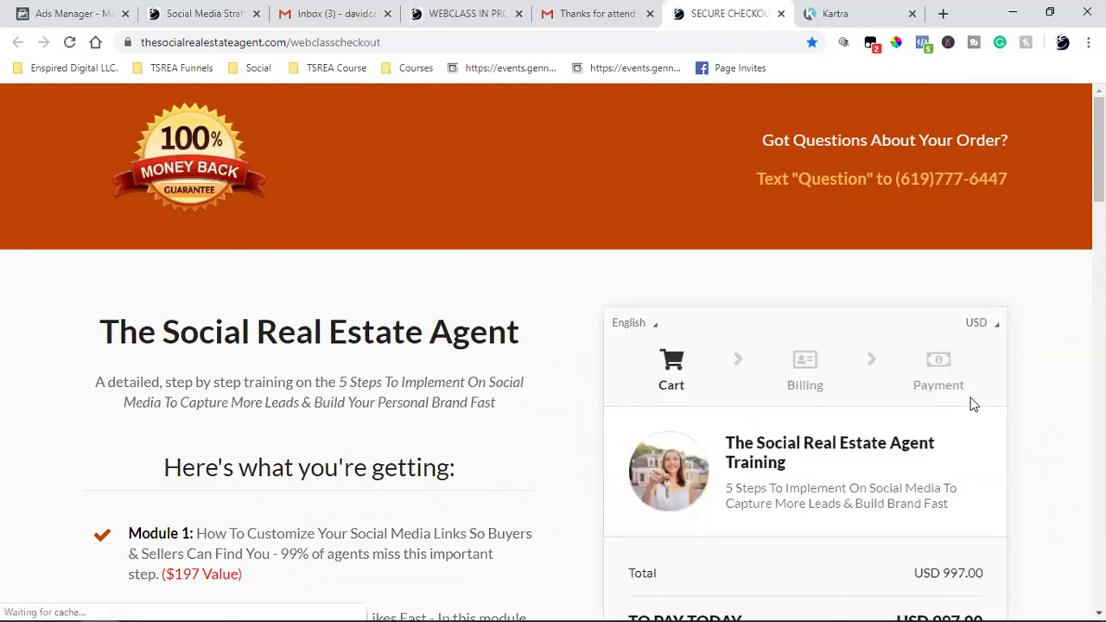
scroll(972, 402, down, 3)
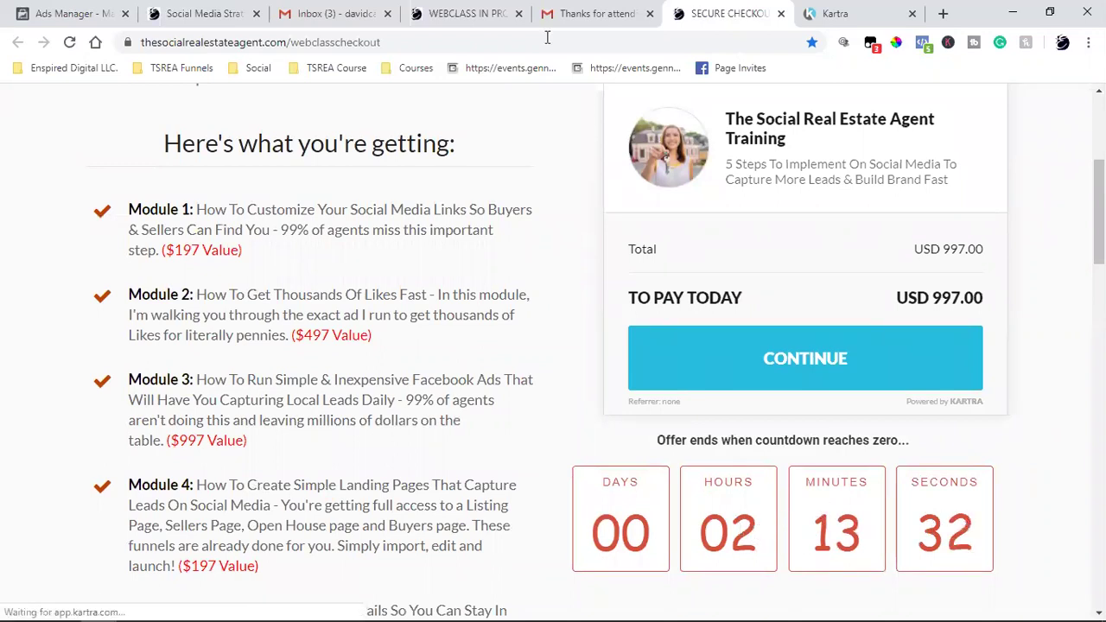
Open the Apr 16 email about a friend's Facebook page in the second Gmail inbox and read it through to the countdown timer
click(596, 13)
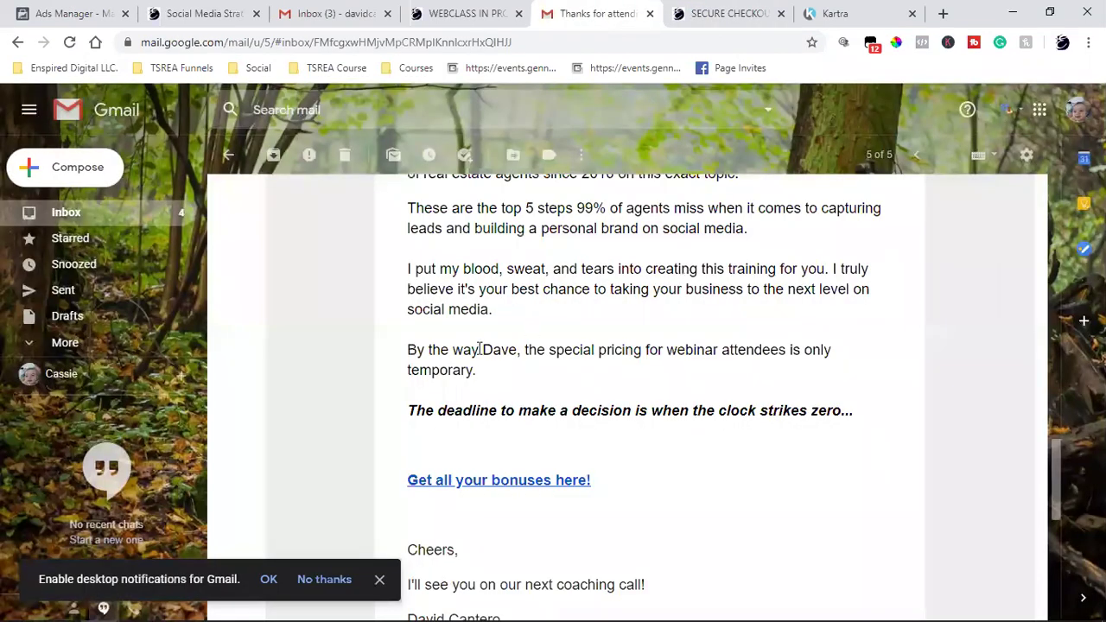
click(227, 155)
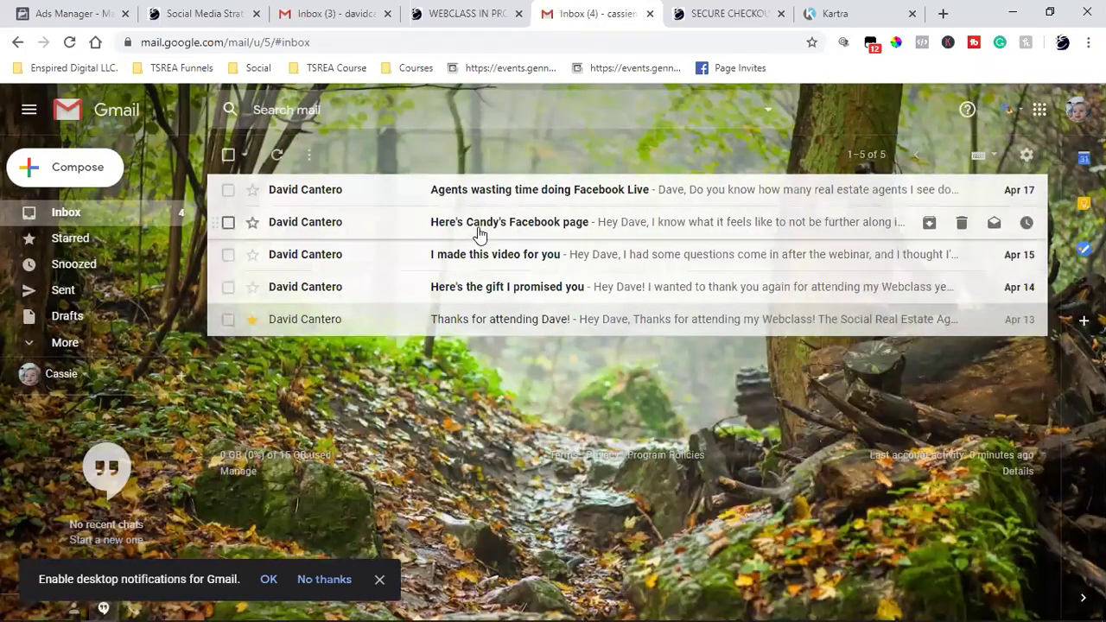
click(489, 227)
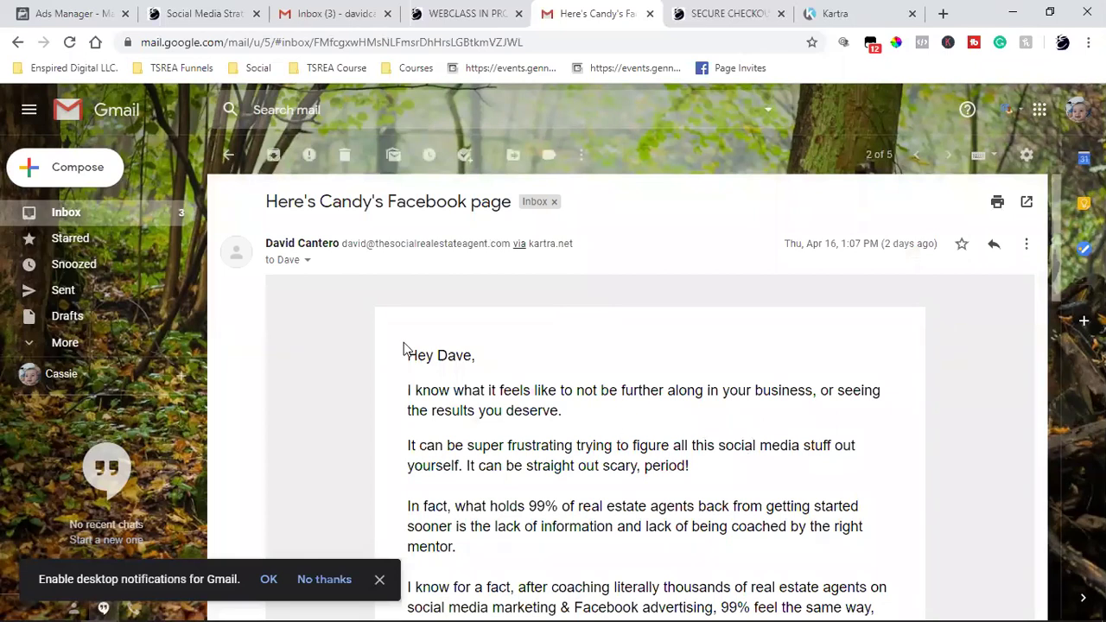
scroll(402, 347, down, 8)
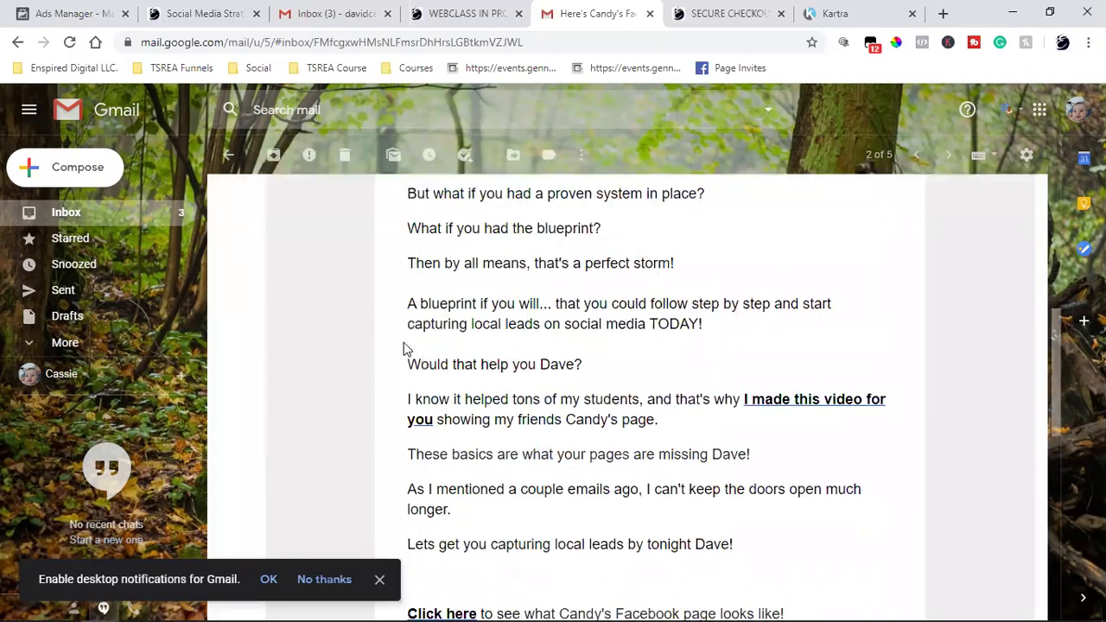
scroll(406, 348, down, 2)
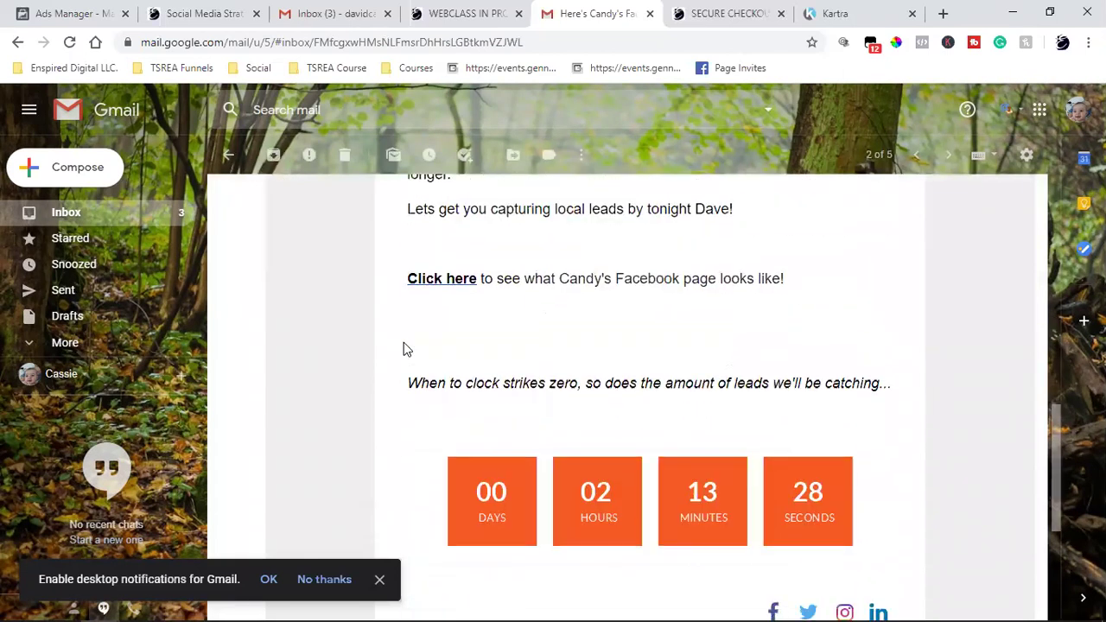
Follow the "Click here" link in the Apr 16 email and examine the results page's one-time offer and countdown
click(439, 279)
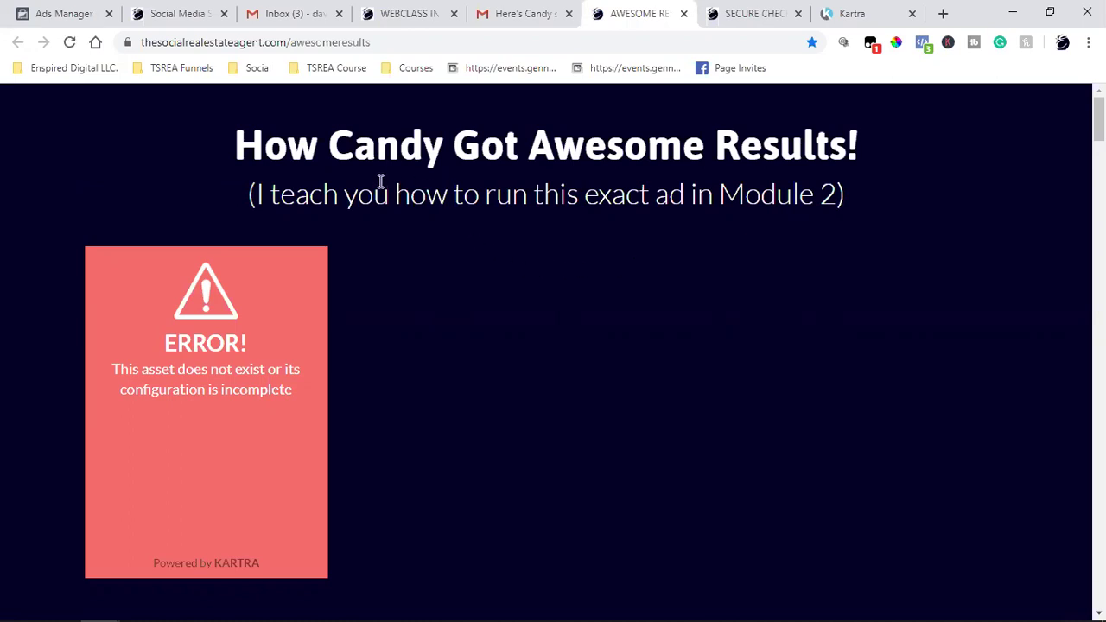
scroll(629, 393, down, 6)
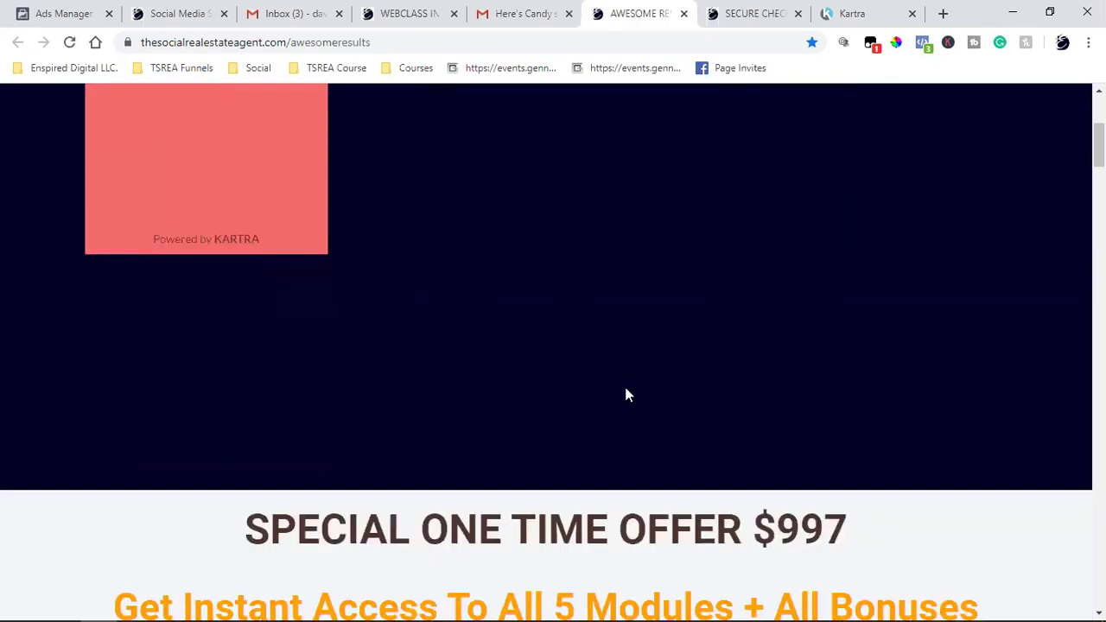
scroll(628, 390, down, 2)
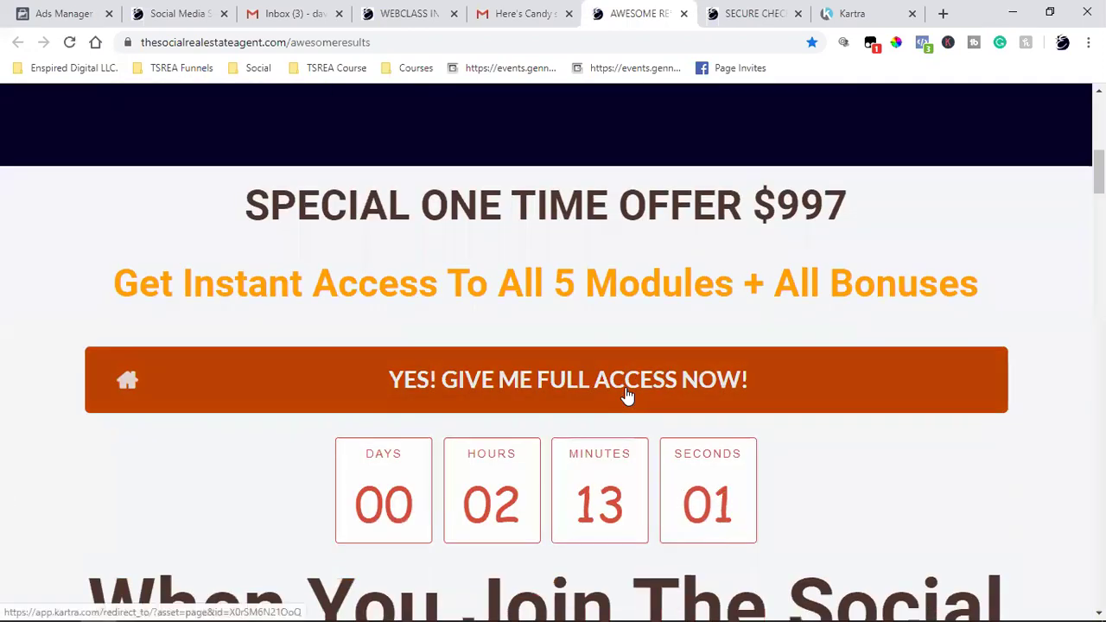
scroll(628, 391, down, 1)
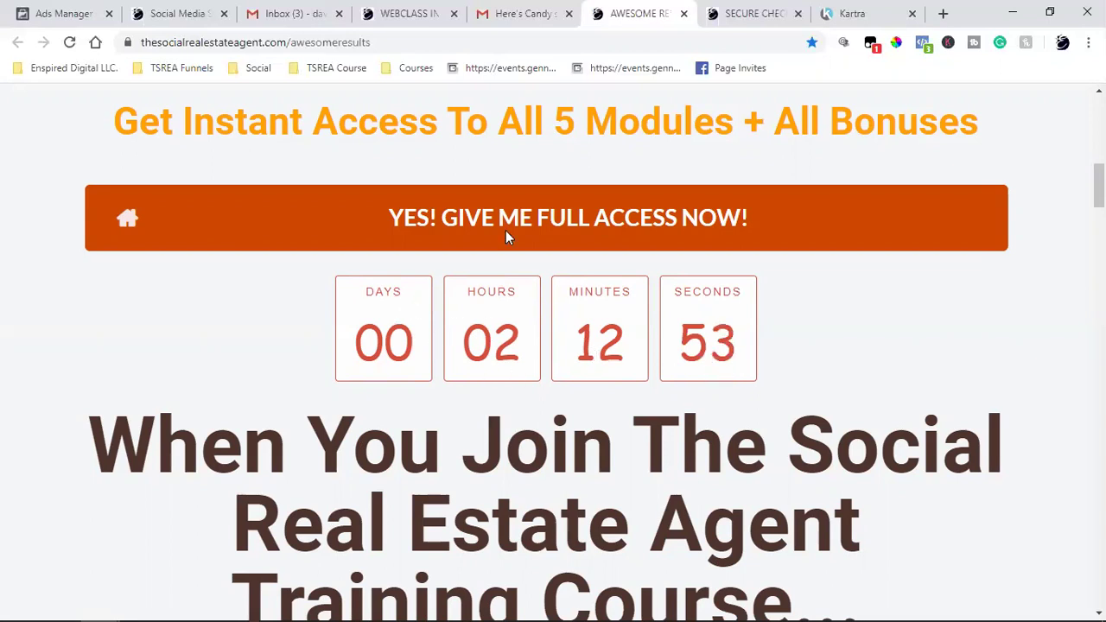
Return to the Apr 16 email about the friend's Facebook page, skim it again and mark it as unread
click(522, 9)
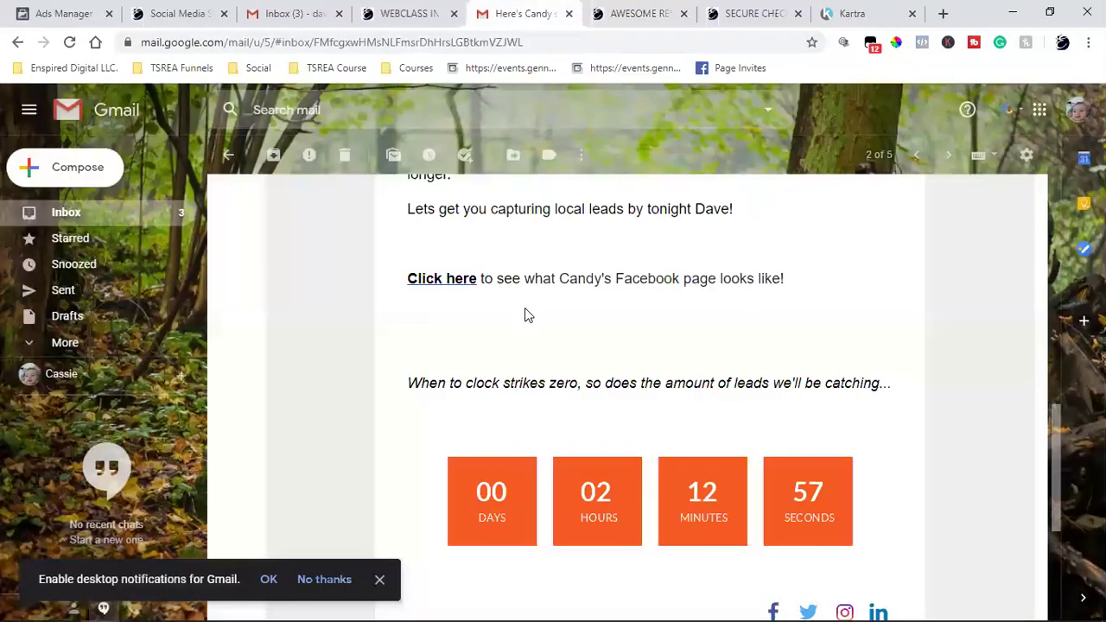
scroll(524, 309, down, 2)
scroll(524, 310, up, 5)
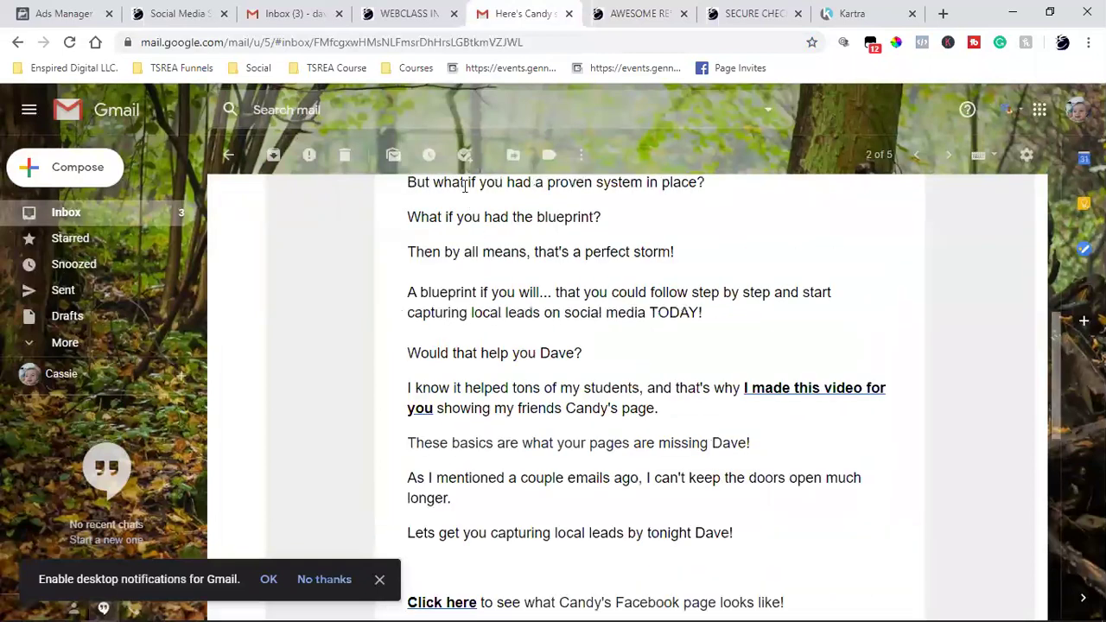
click(393, 156)
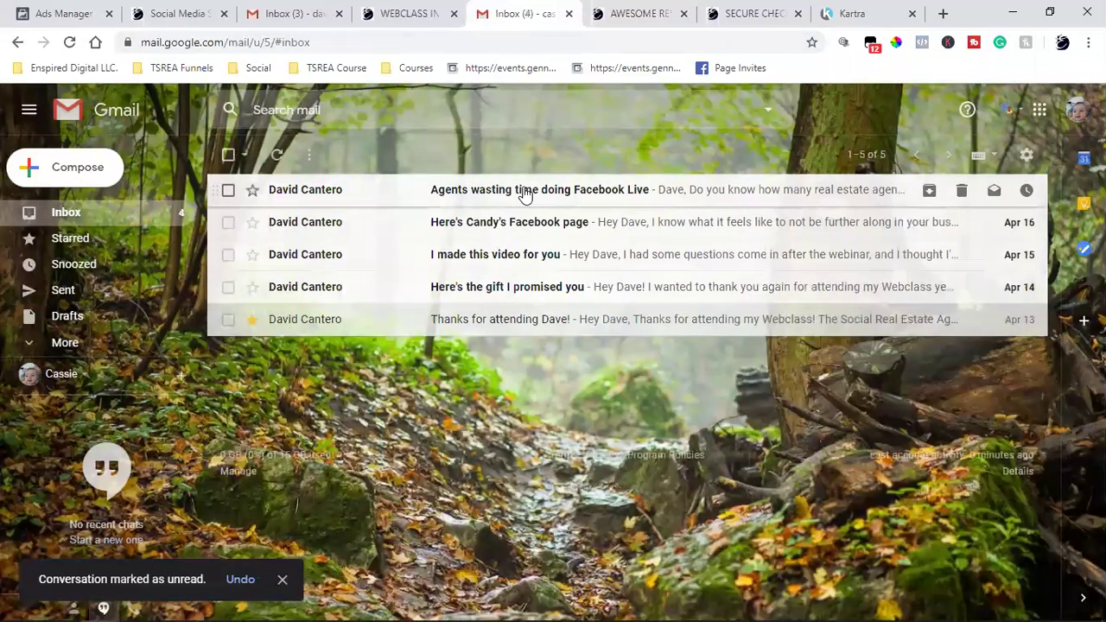
Open the "Agents wasting time doing Facebook Live" email and follow its "I made this video" link to examine the page's headline and offer
click(524, 192)
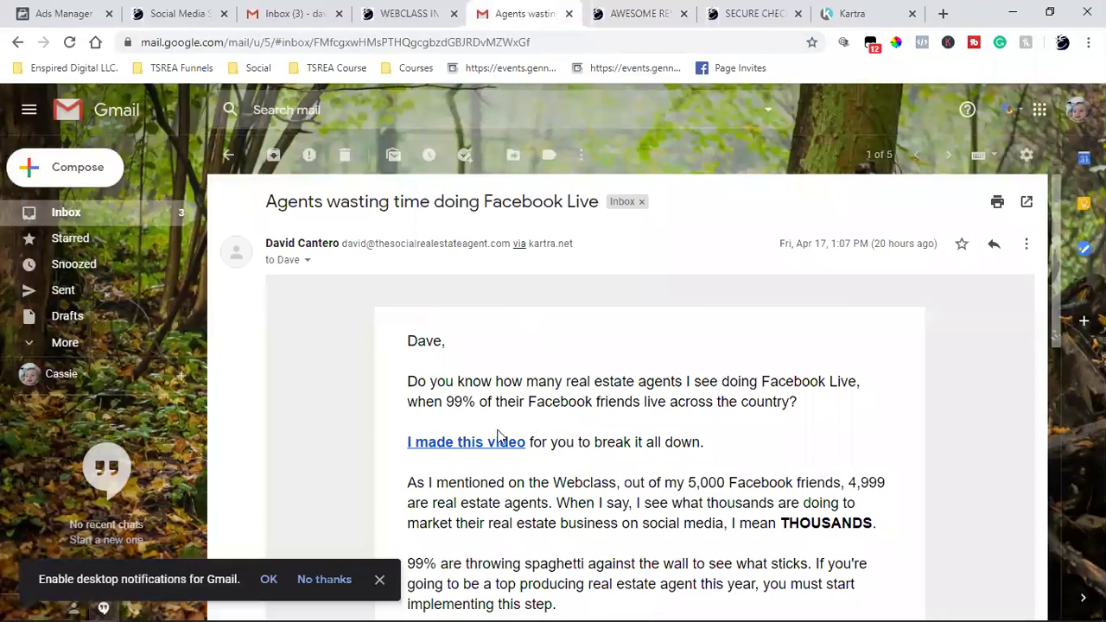
click(463, 442)
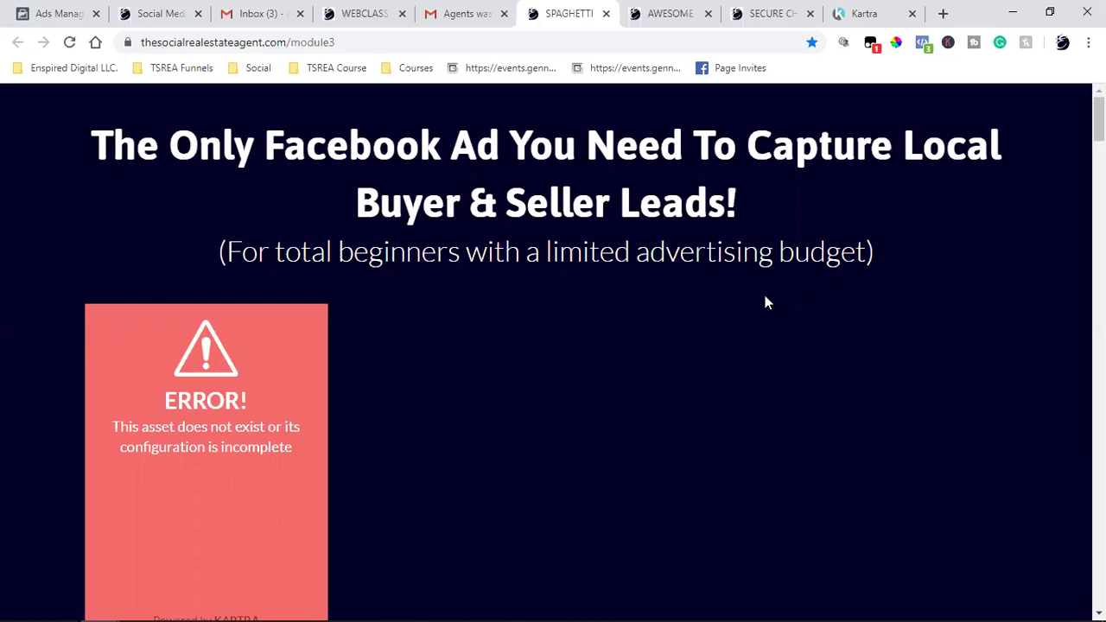
scroll(558, 363, down, 5)
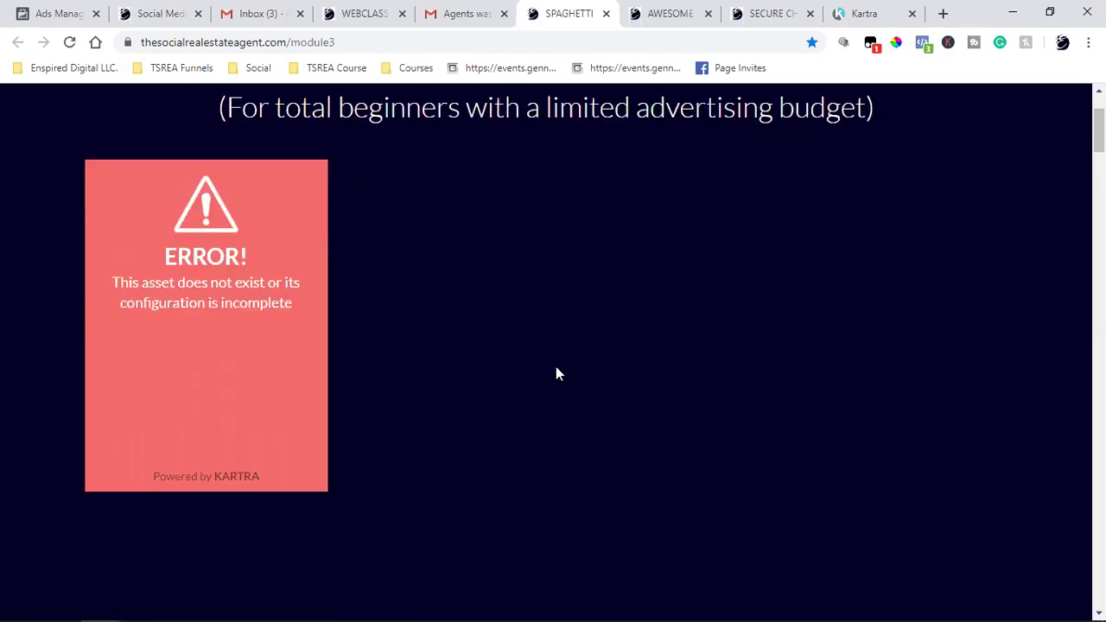
scroll(697, 400, down, 2)
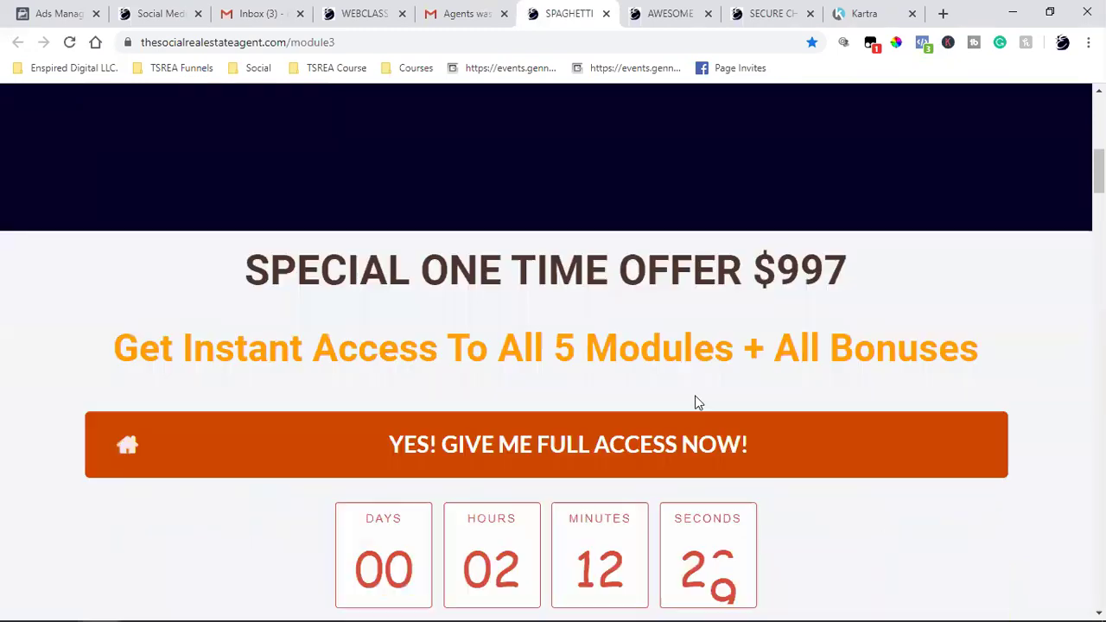
scroll(780, 437, up, 5)
scroll(489, 378, up, 2)
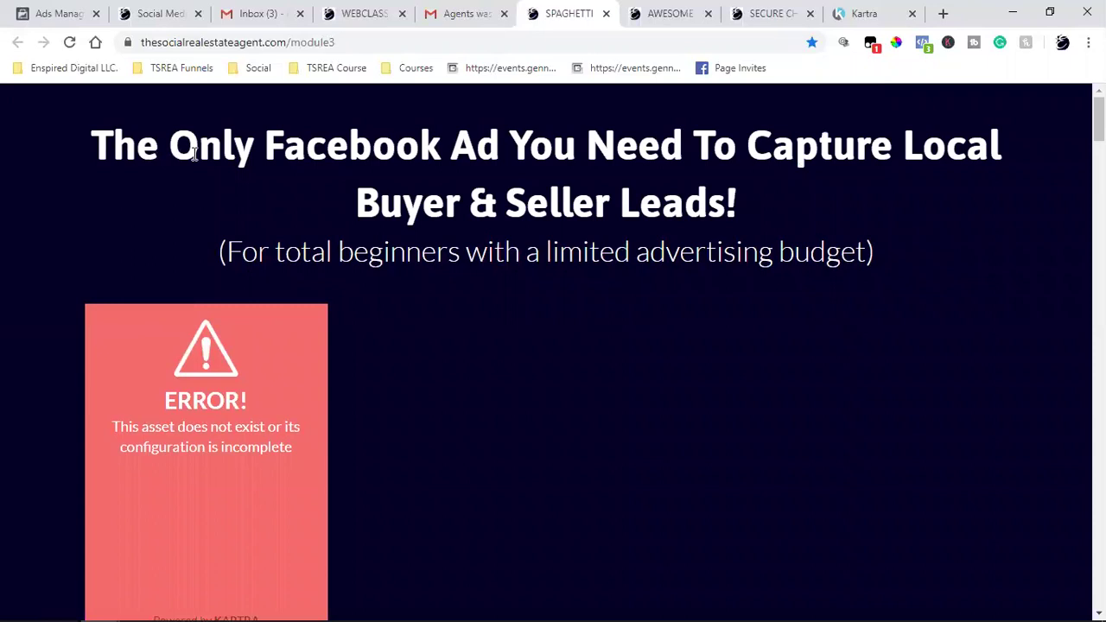
drag(194, 152, 700, 186)
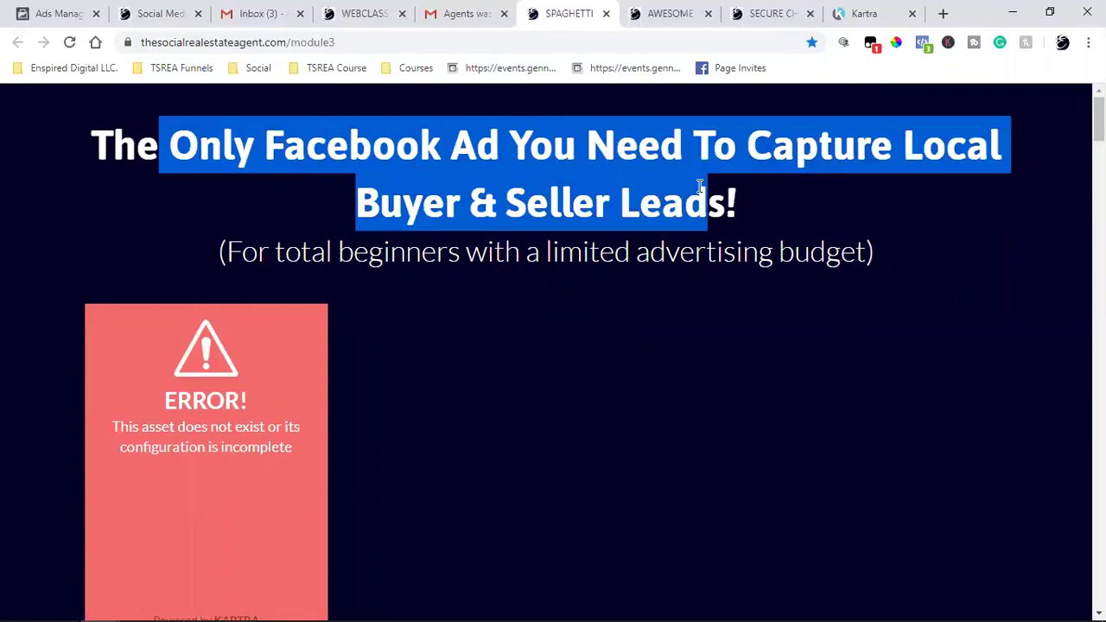
click(458, 305)
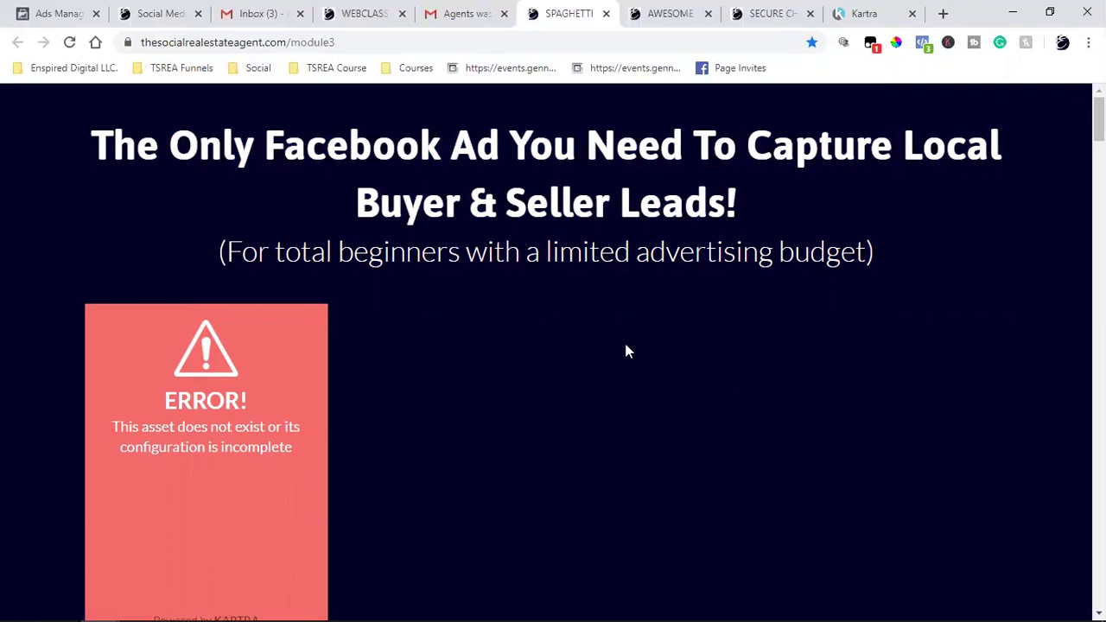
Read the linked video page through the client testimonials to the closing order section and countdown
scroll(706, 380, down, 9)
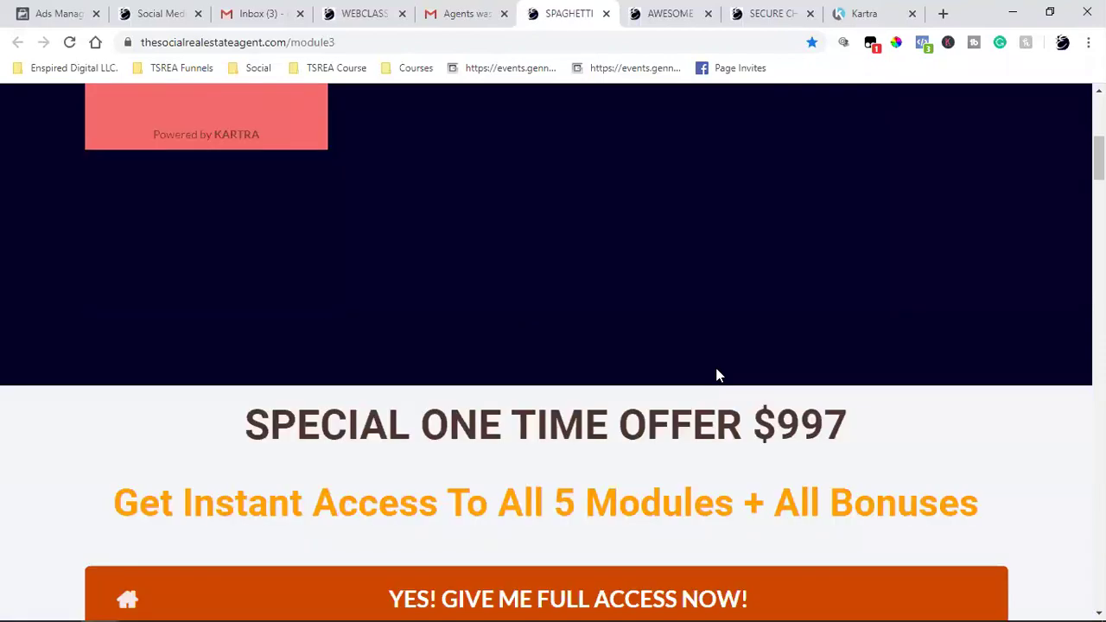
scroll(717, 369, down, 20)
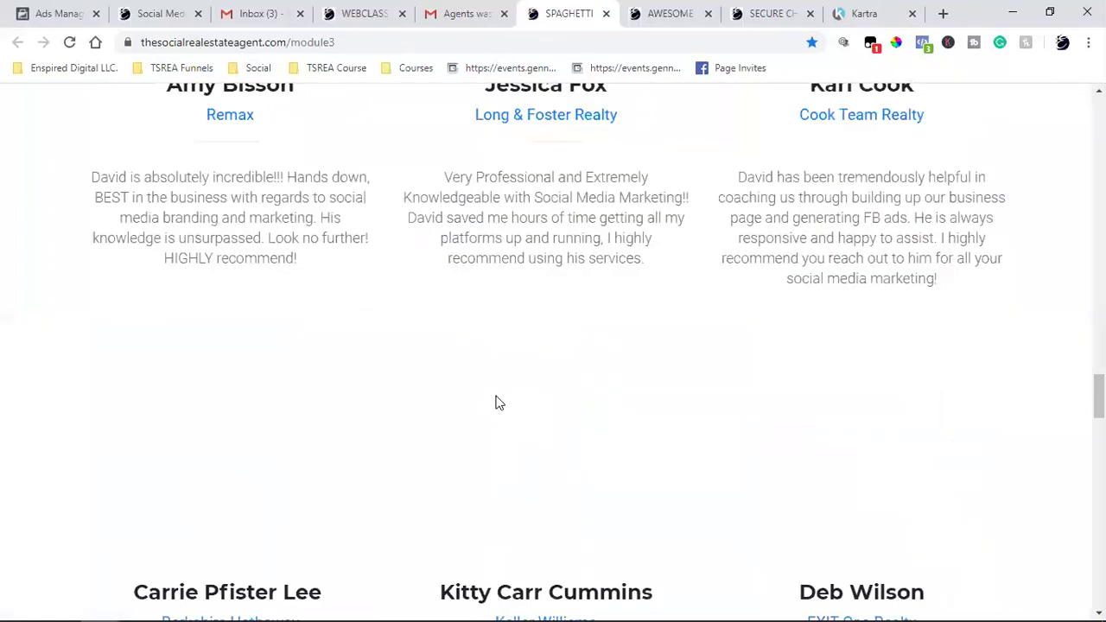
scroll(497, 401, down, 10)
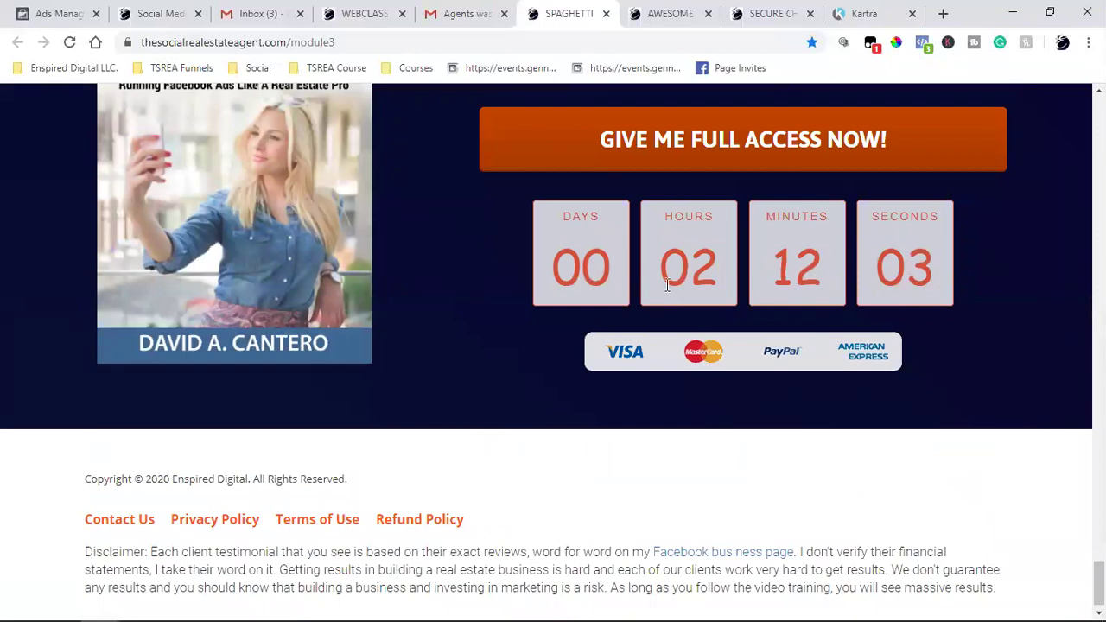
Reopen the Facebook Live email to compare its countdown timer with the video page's, and view the TSREA Course bookmarks
click(465, 17)
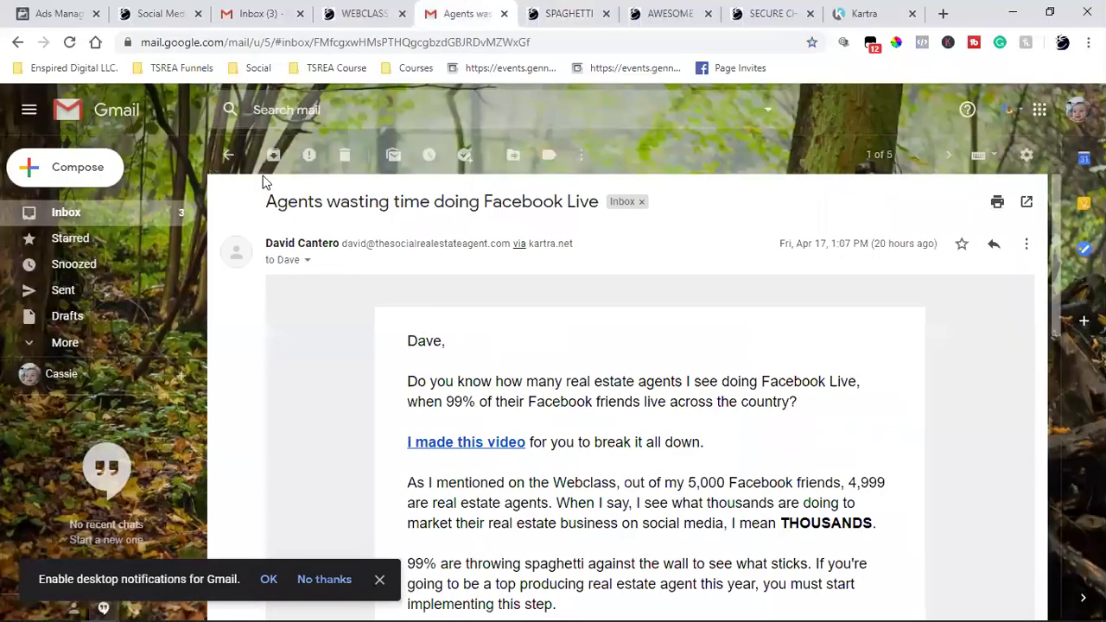
click(390, 154)
click(546, 200)
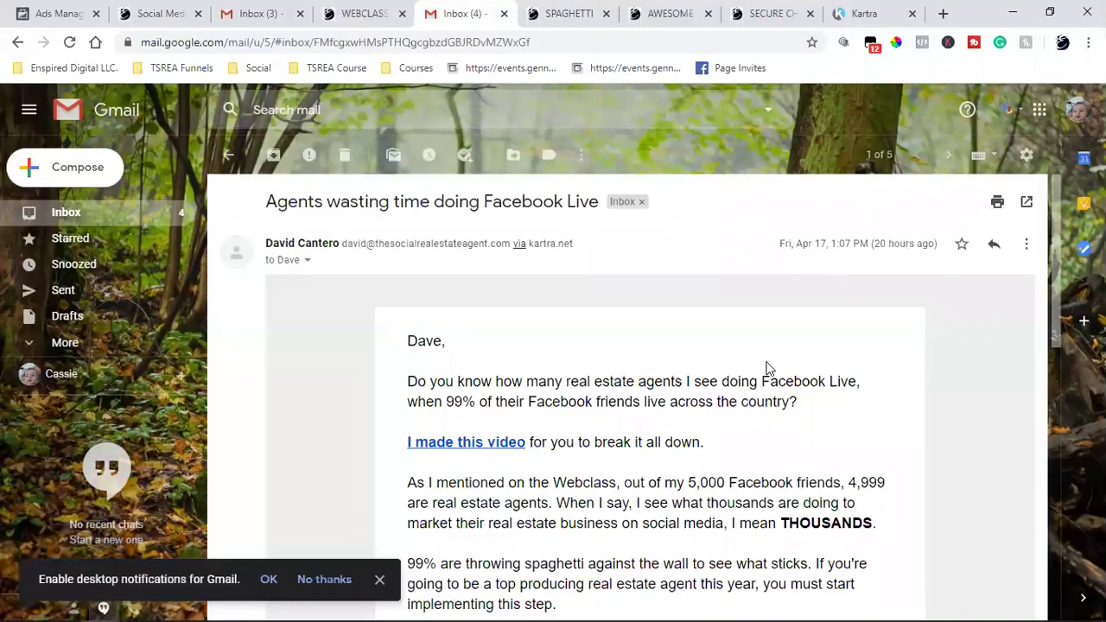
scroll(812, 403, down, 10)
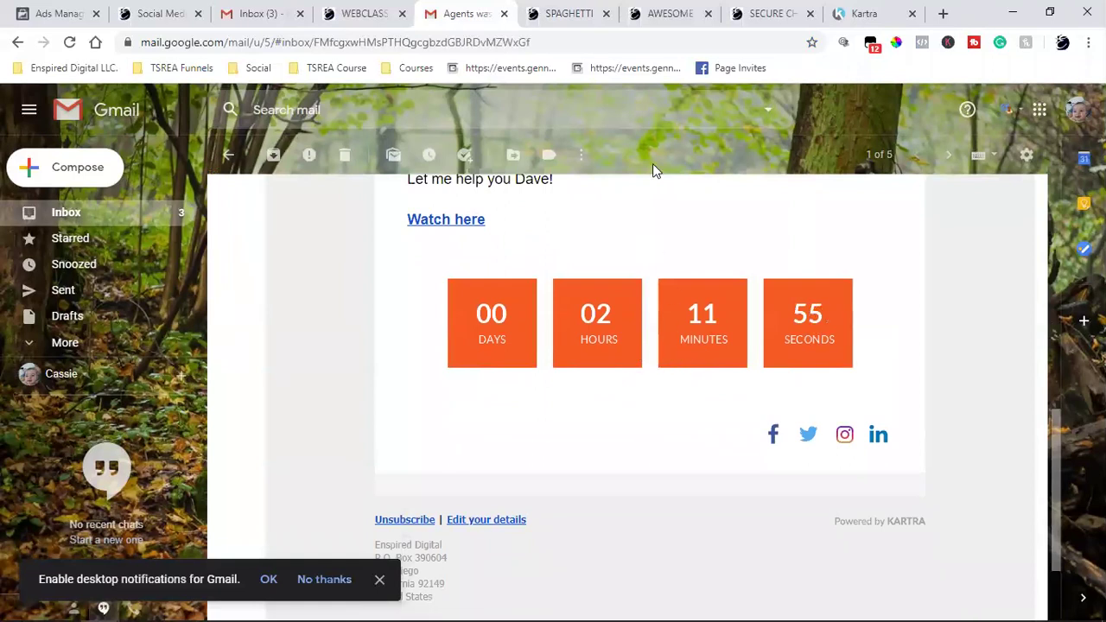
click(572, 12)
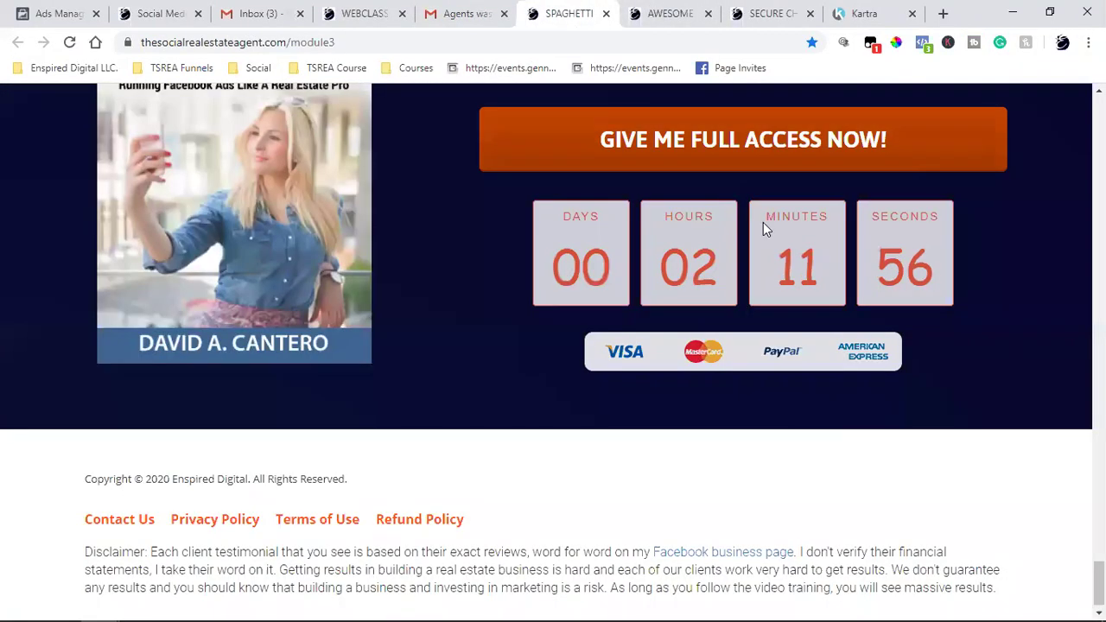
click(333, 74)
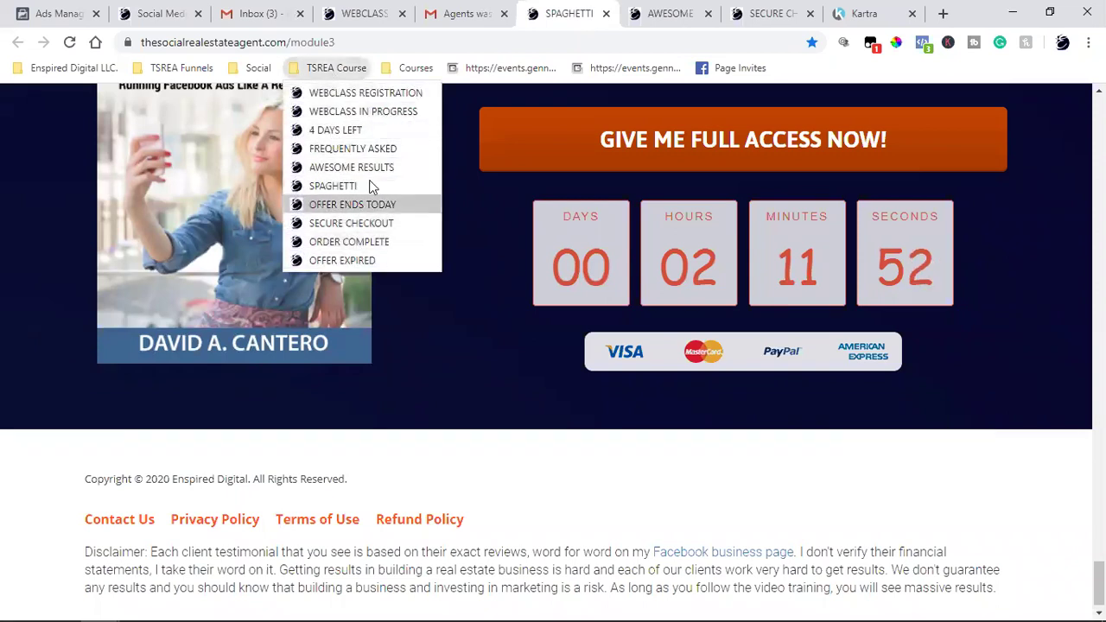
Mark the Facebook Live email as unread and read the "Here's the gift I promised you" email through to its countdown timer
click(460, 10)
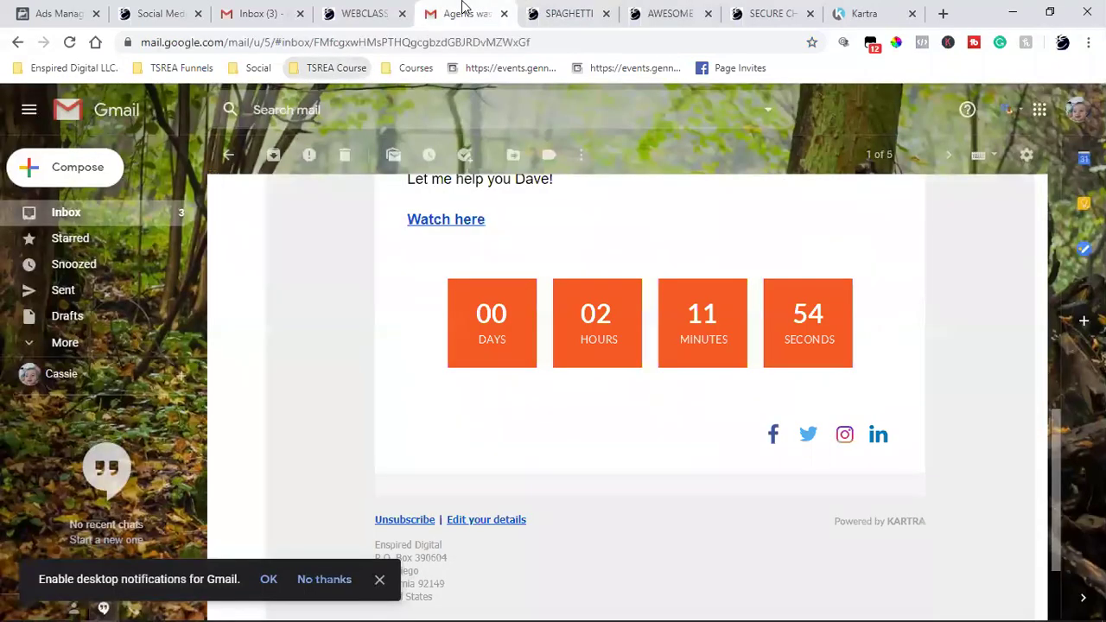
click(393, 157)
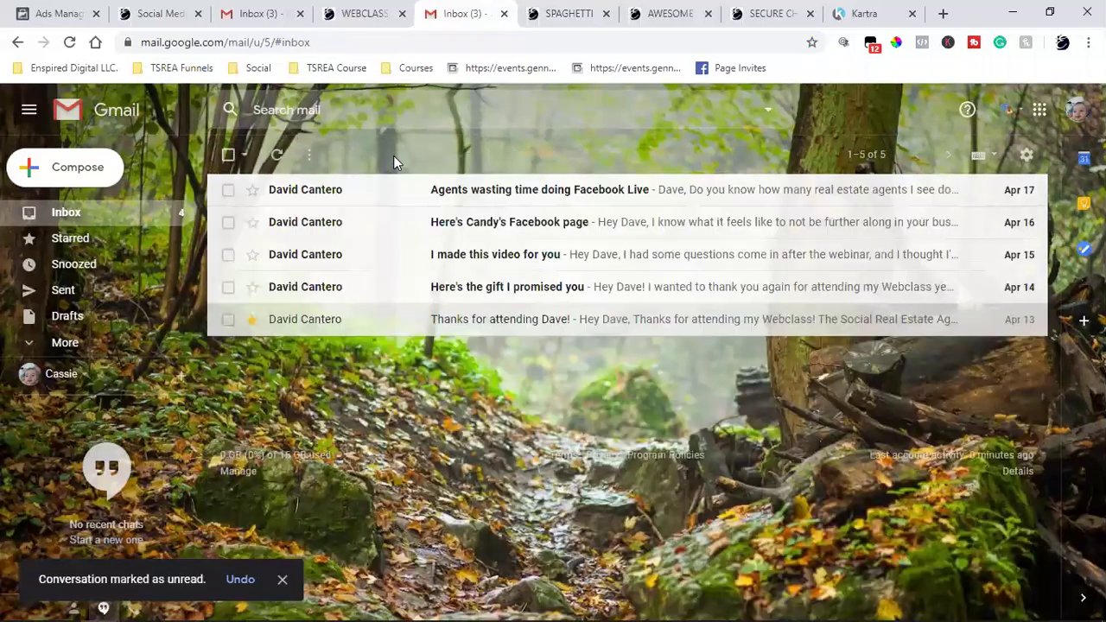
click(528, 292)
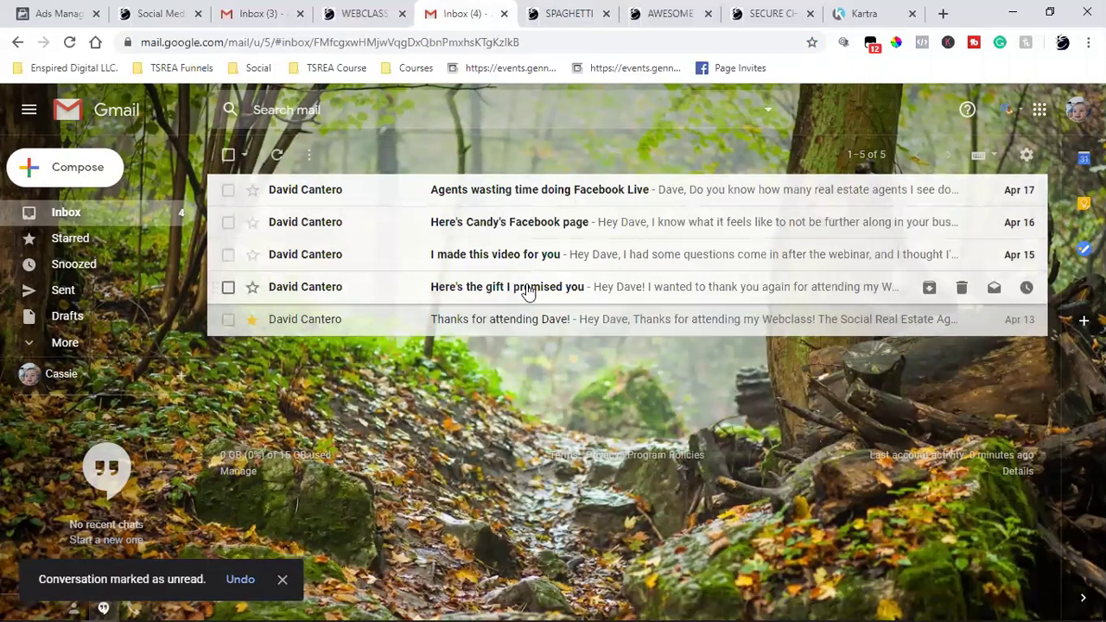
scroll(740, 401, down, 8)
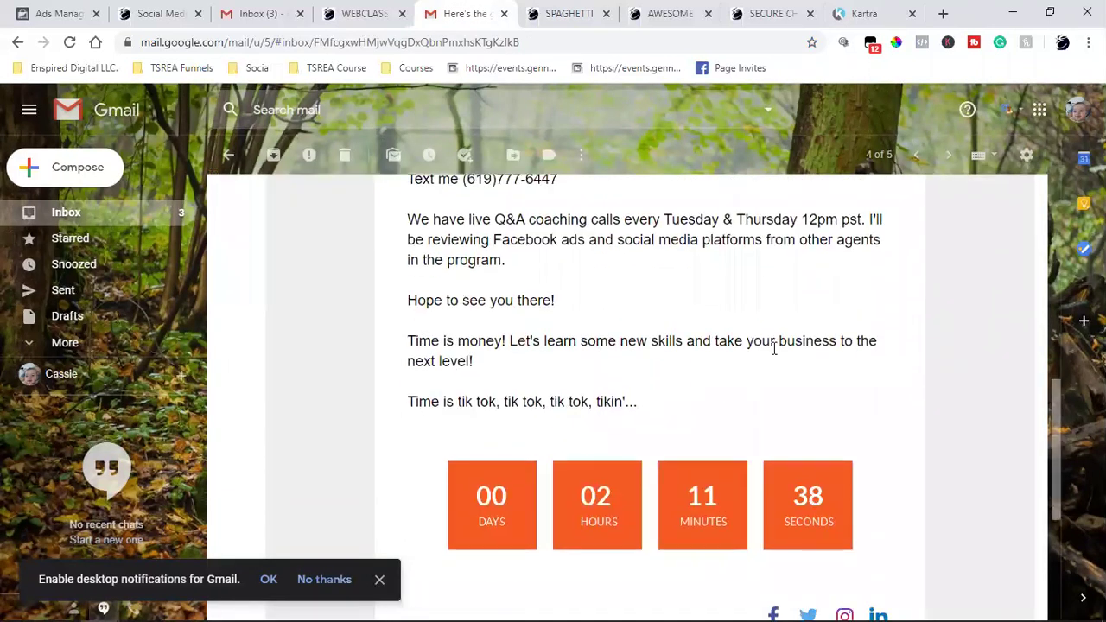
scroll(775, 346, down, 2)
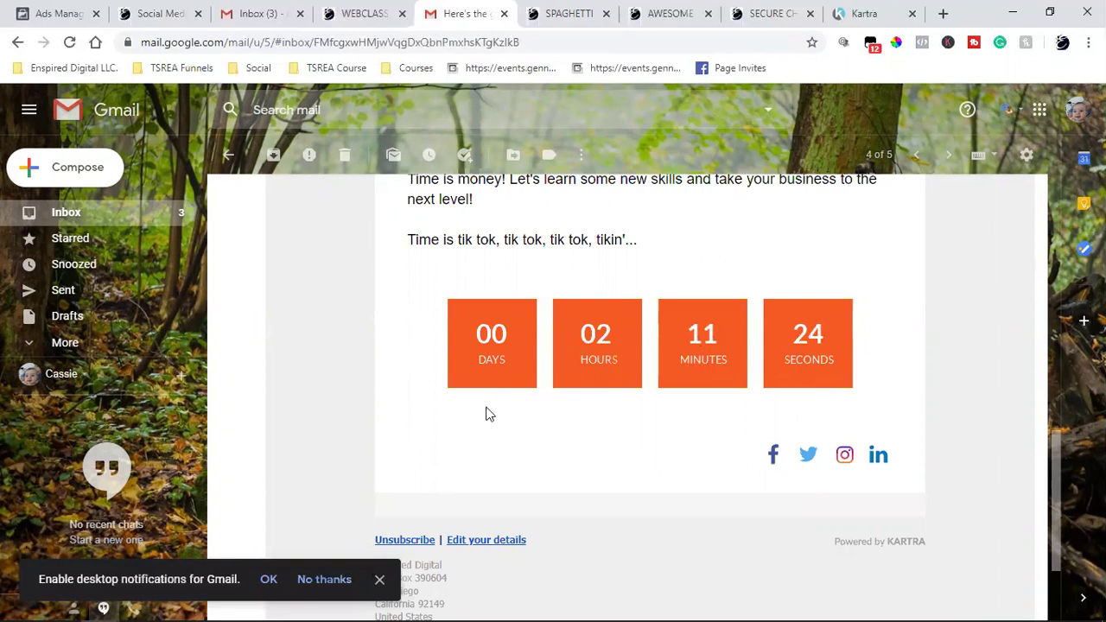
scroll(484, 409, up, 10)
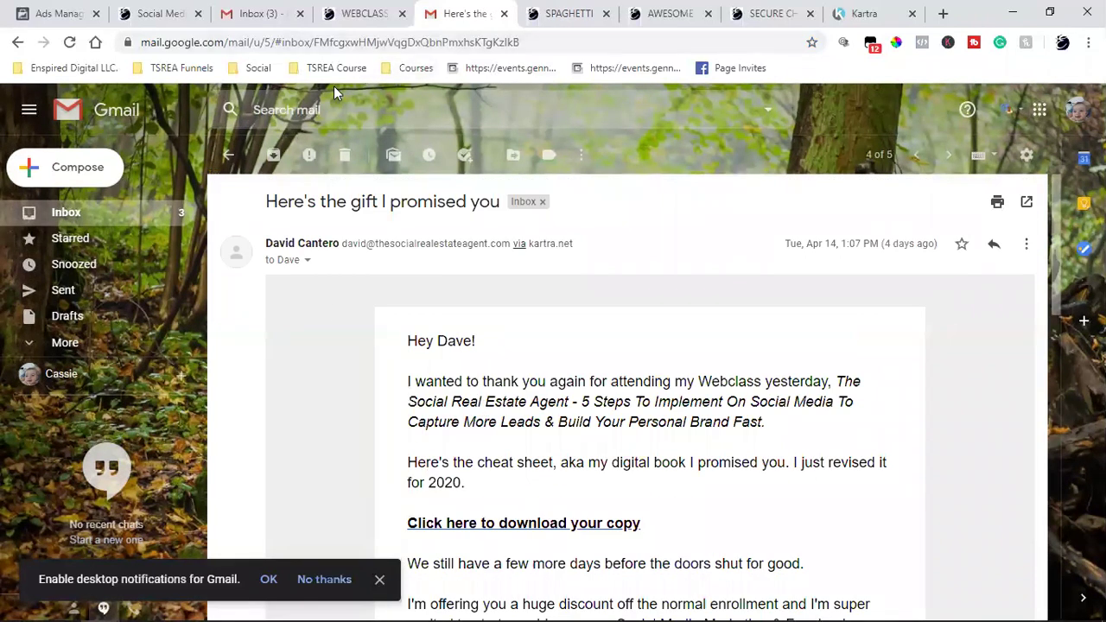
Switch to the Kartra sequence and view the options of the "Thanks for attending" email in the TRUE branch
click(856, 13)
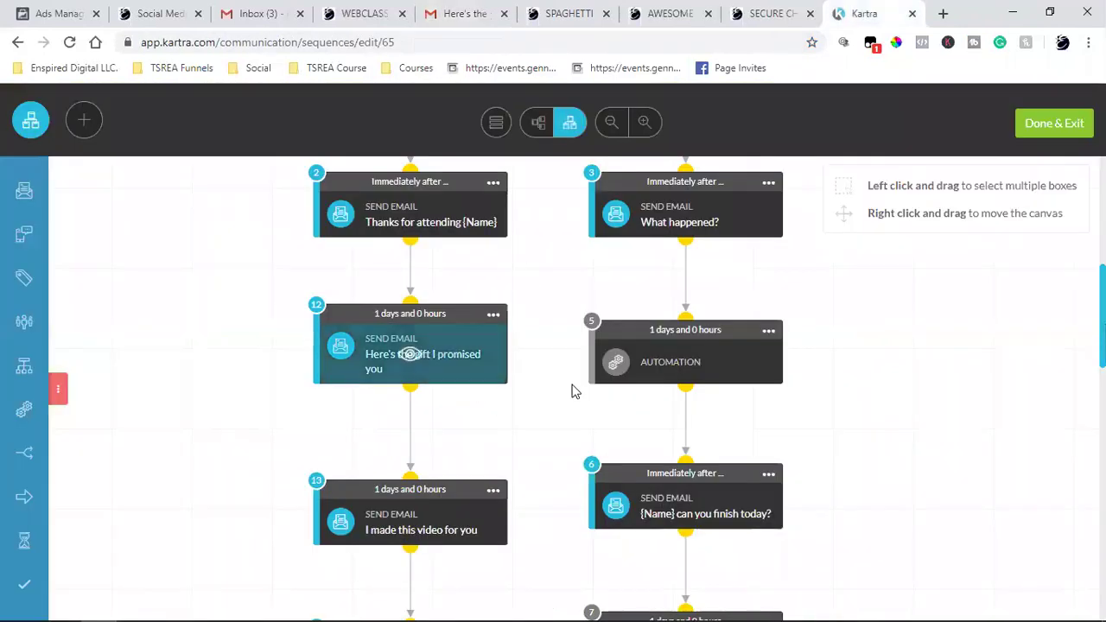
scroll(566, 388, up, 2)
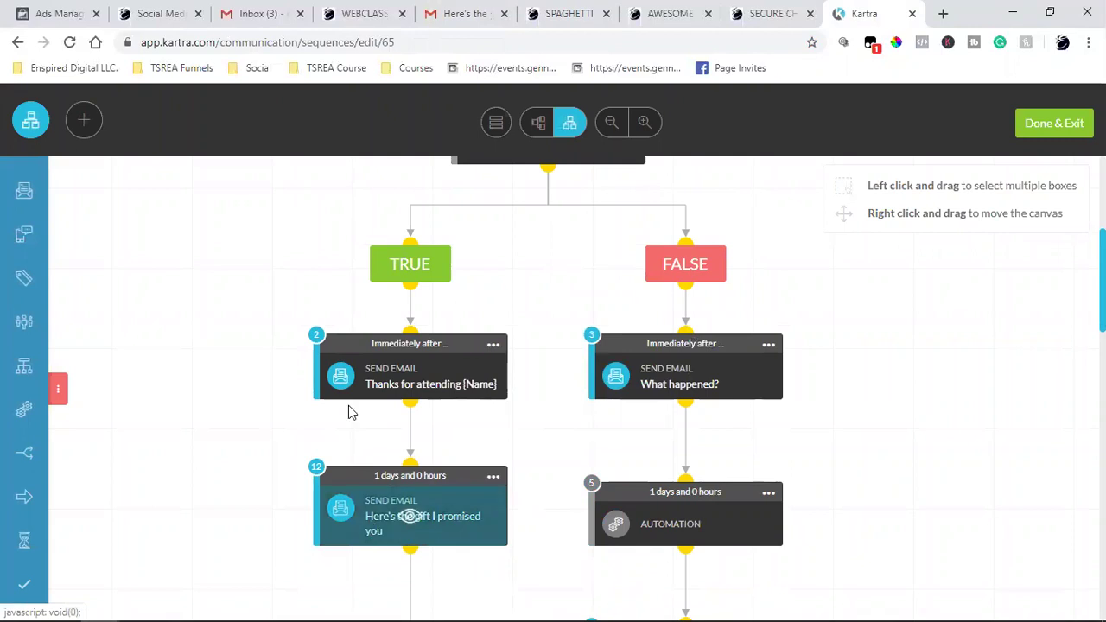
click(492, 344)
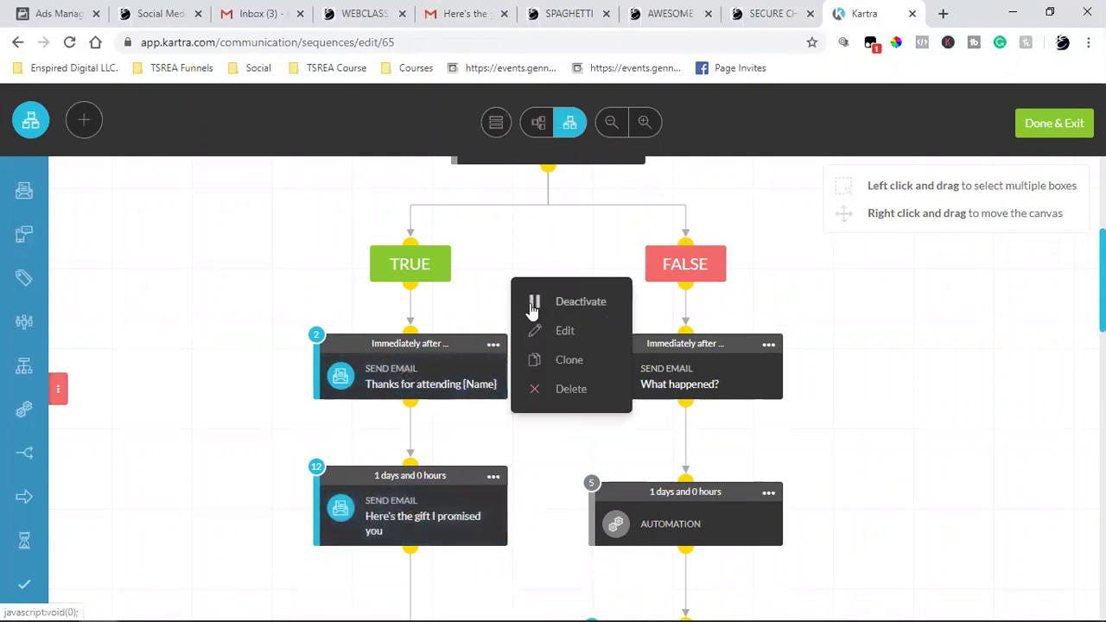
Exit the sequence editor to the list of sequences and look over Kartra's main sections
click(1027, 144)
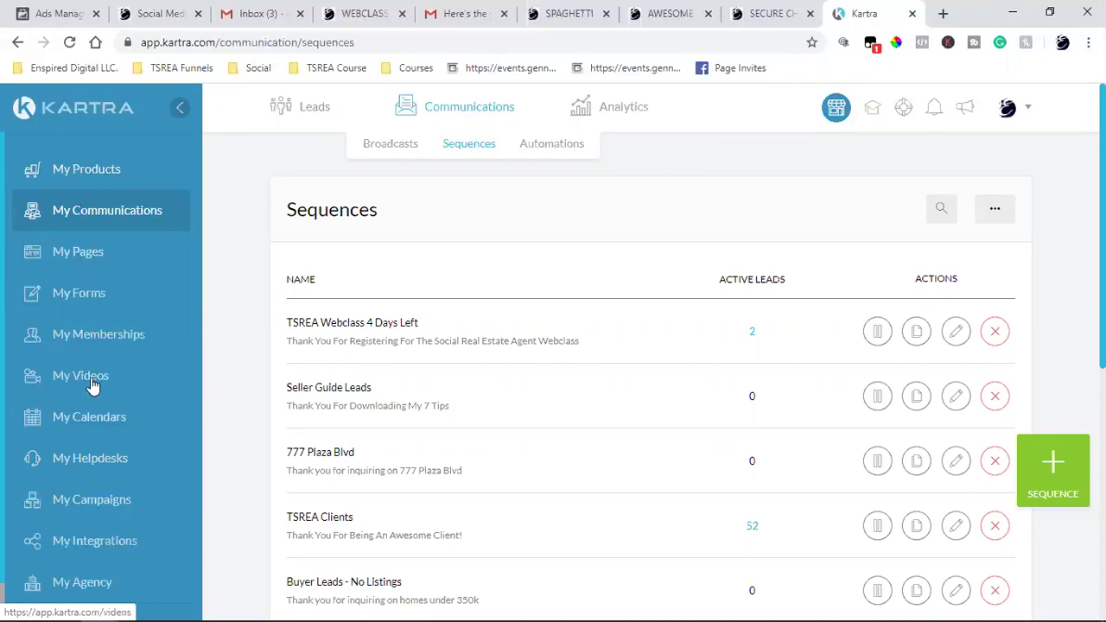
scroll(89, 383, down, 1)
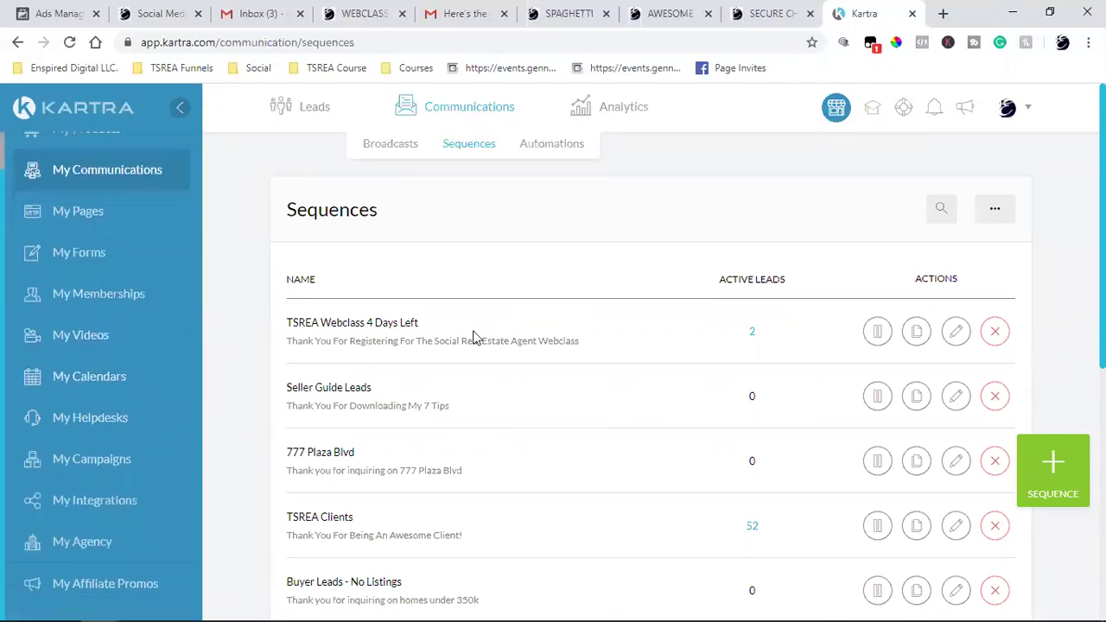